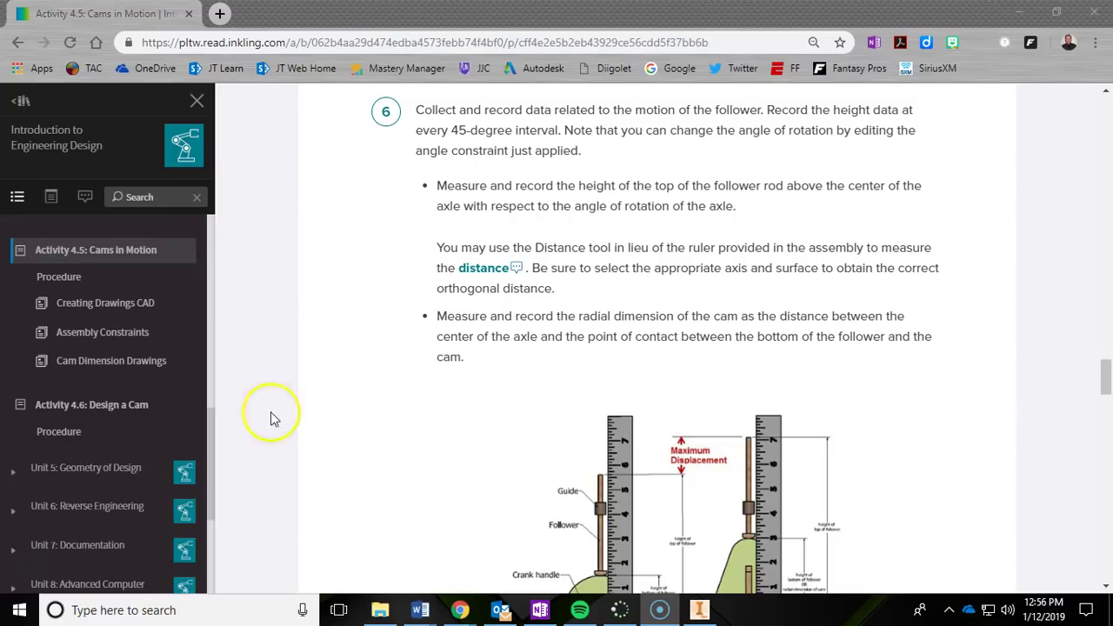
Review step 6 of Inkling Activity 4.5 on recording follower height data
{"action": "left_click", "coordinate": [285, 466]}
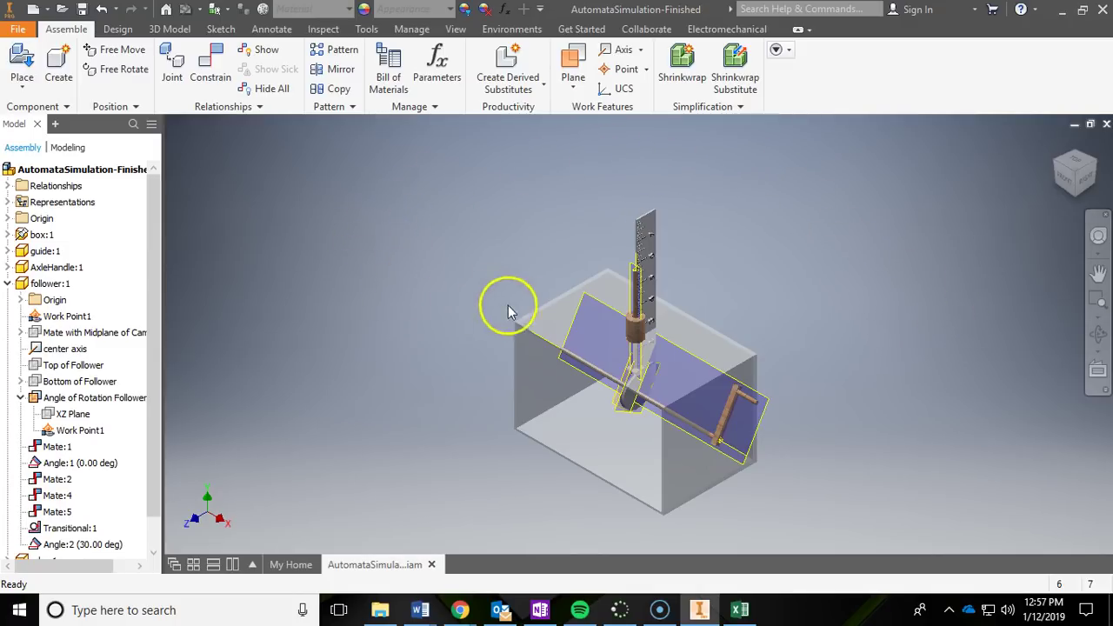
Hide box:1, centre the cam, follower and axle in view, and collapse follower:1
{"action": "right_click", "coordinate": [48, 237]}
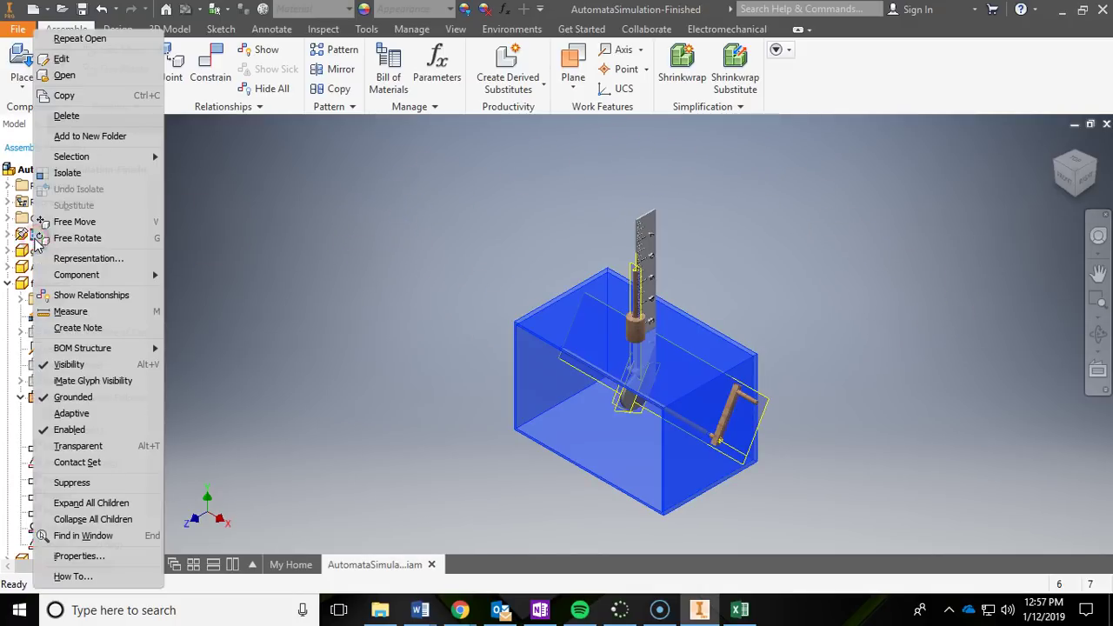
{"action": "left_click", "coordinate": [68, 364]}
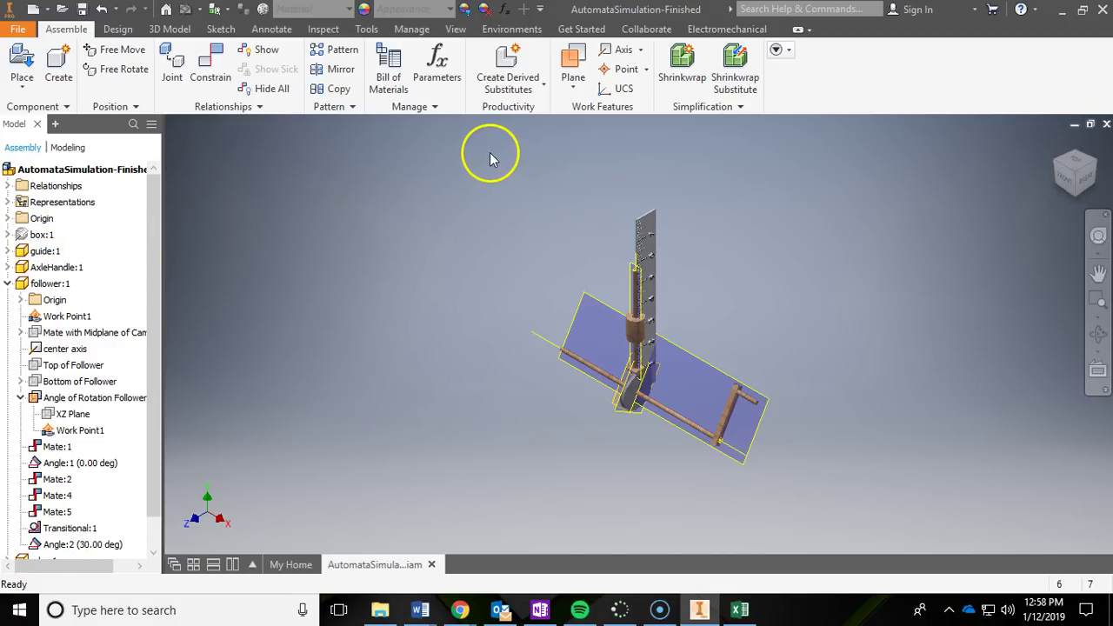
{"action": "scroll", "coordinate": [506, 288], "scroll_direction": "up", "scroll_amount": 3}
{"action": "middle_click_drag", "start_coordinate": [507, 287], "coordinate": [385, 186]}
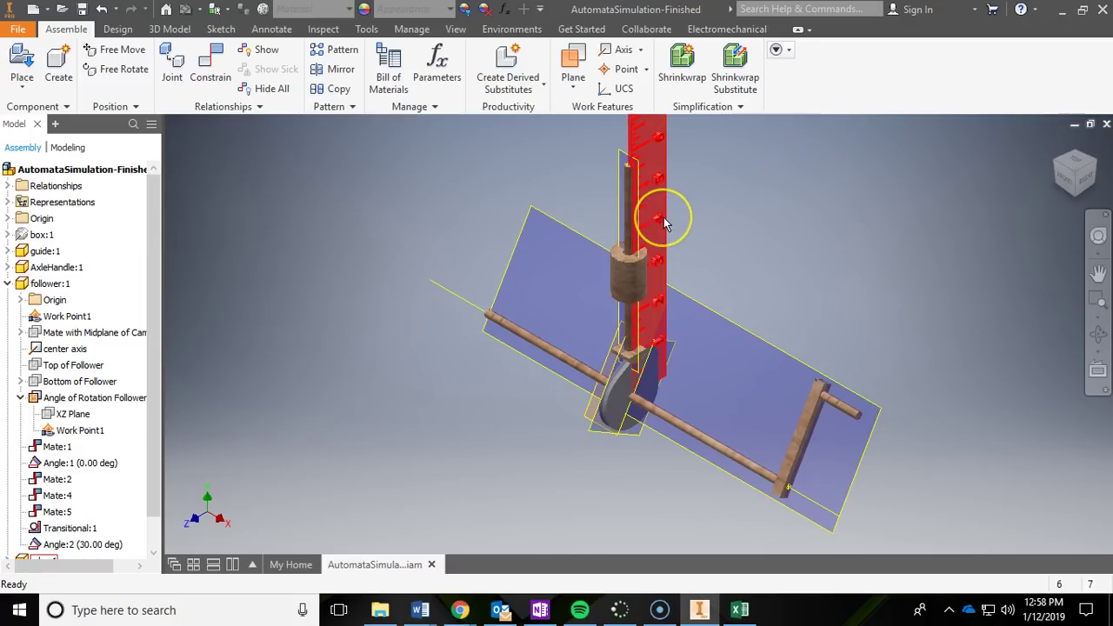
{"action": "middle_click_drag", "start_coordinate": [721, 229], "coordinate": [721, 269]}
{"action": "scroll", "coordinate": [617, 341], "scroll_direction": "down", "scroll_amount": 5}
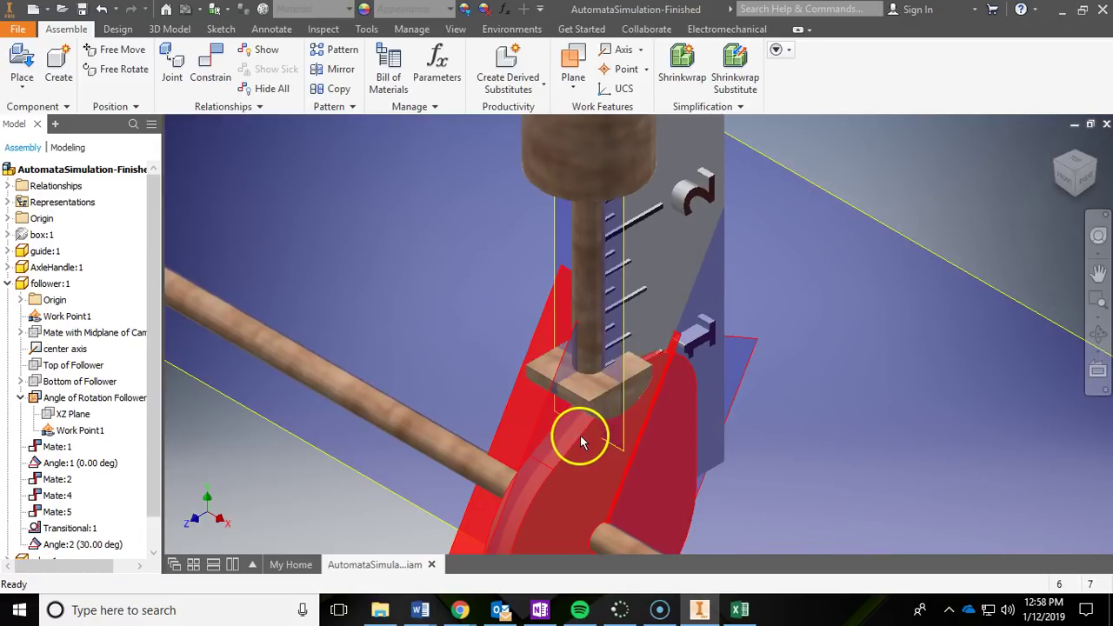
{"action": "scroll", "coordinate": [606, 217], "scroll_direction": "up", "scroll_amount": 5}
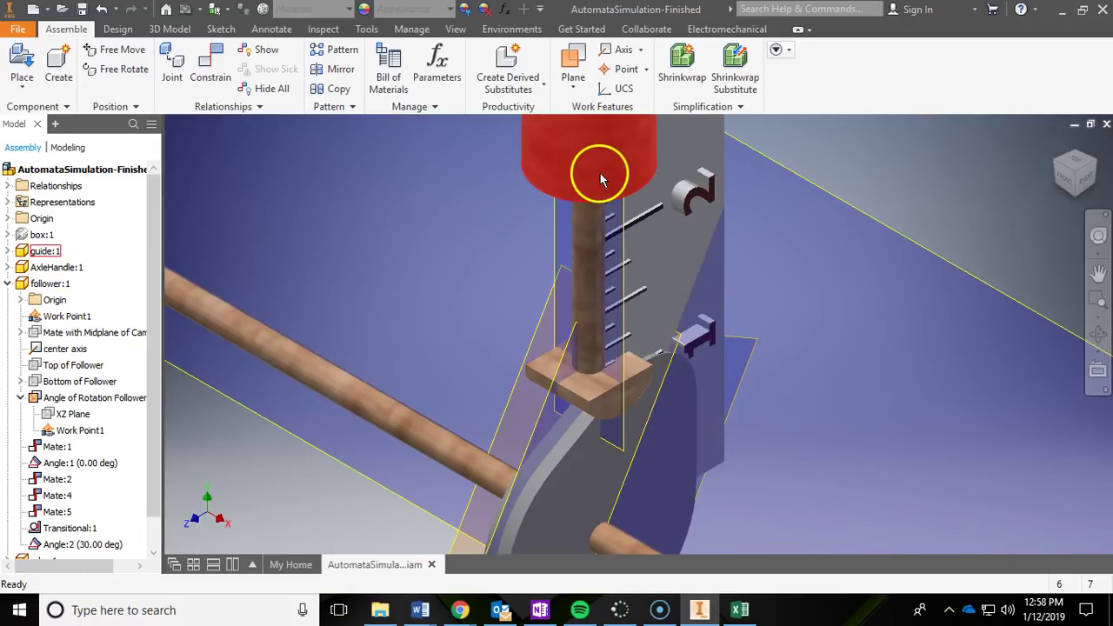
{"action": "middle_click_drag", "start_coordinate": [721, 157], "coordinate": [736, 258]}
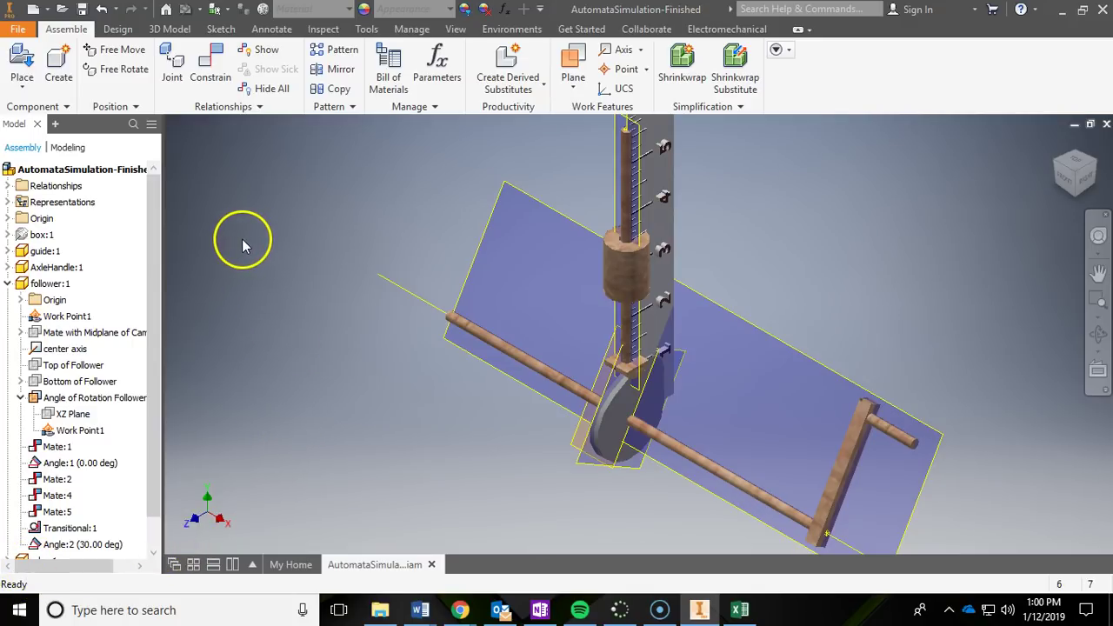
{"action": "left_click", "coordinate": [8, 284]}
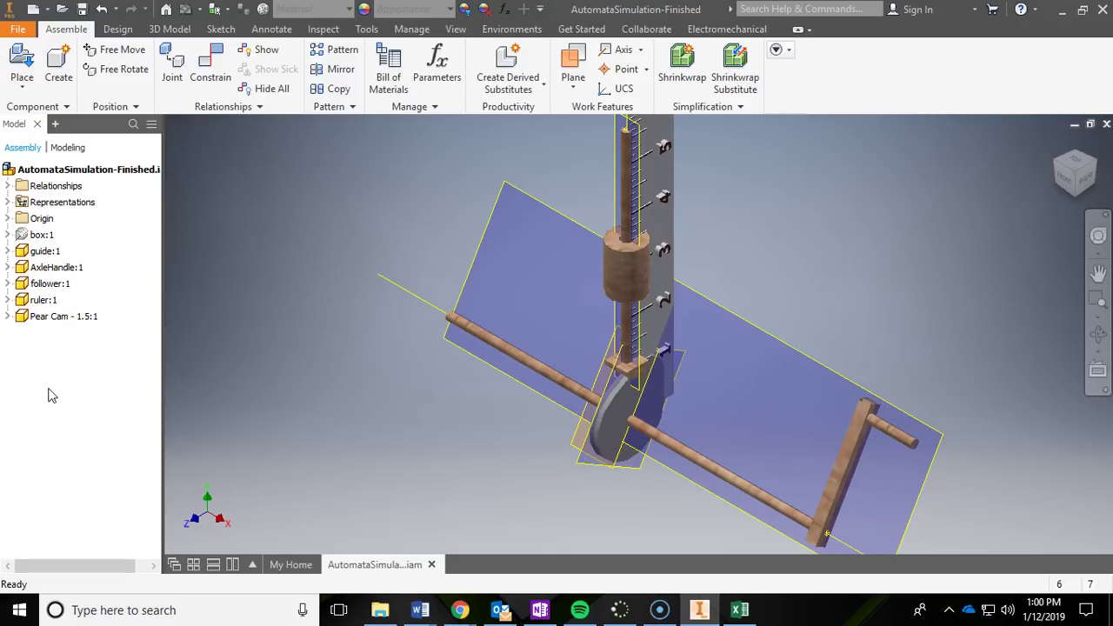
Make the Pear Cam transparent and recentre the view on the mechanism
{"action": "right_click", "coordinate": [55, 322]}
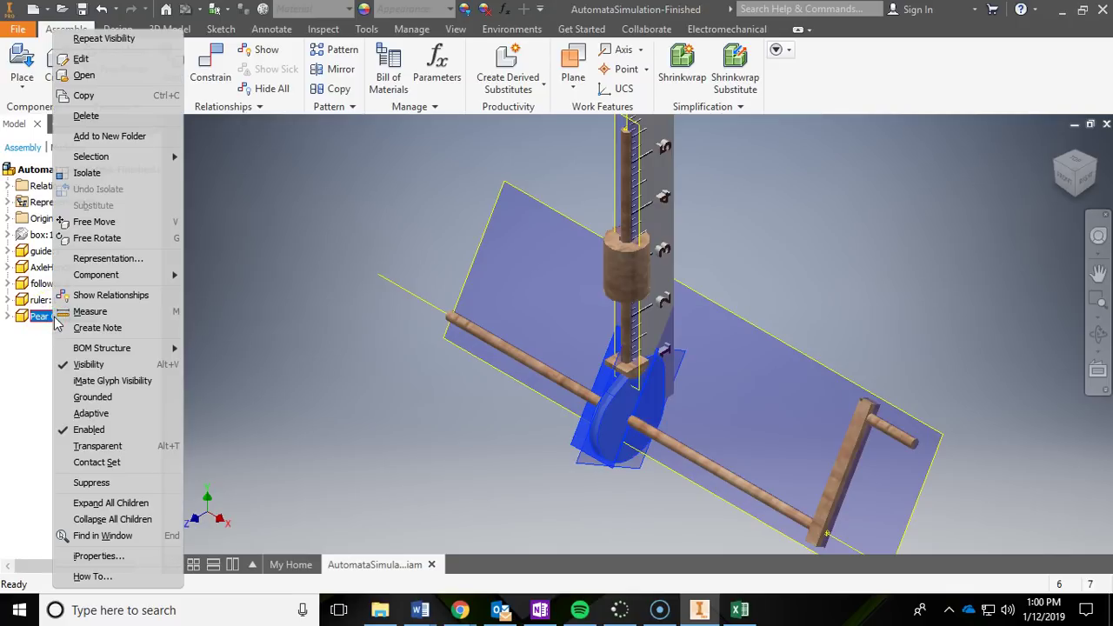
{"action": "left_click", "coordinate": [119, 446]}
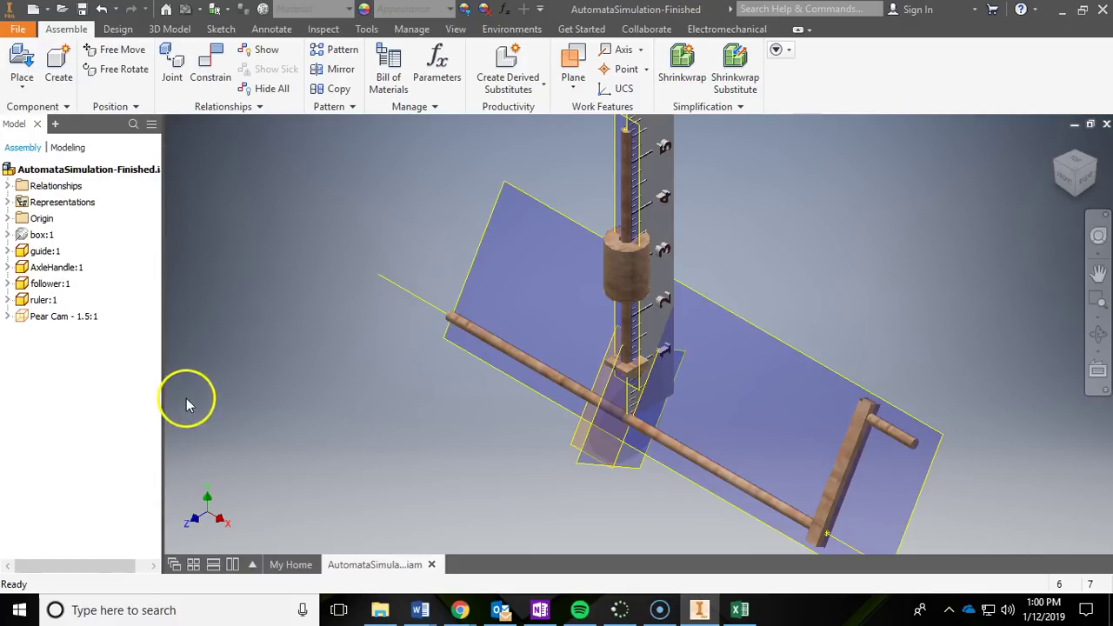
{"action": "scroll", "coordinate": [614, 461], "scroll_direction": "down", "scroll_amount": 5}
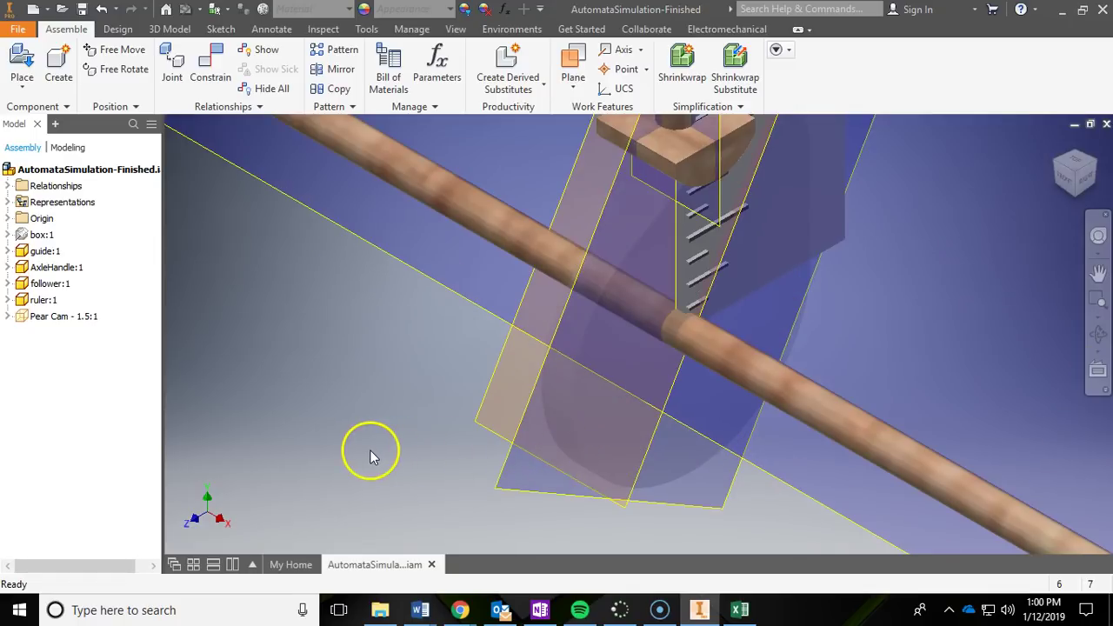
{"action": "scroll", "coordinate": [365, 449], "scroll_direction": "up", "scroll_amount": 8}
{"action": "middle_click_drag", "start_coordinate": [365, 449], "coordinate": [427, 430]}
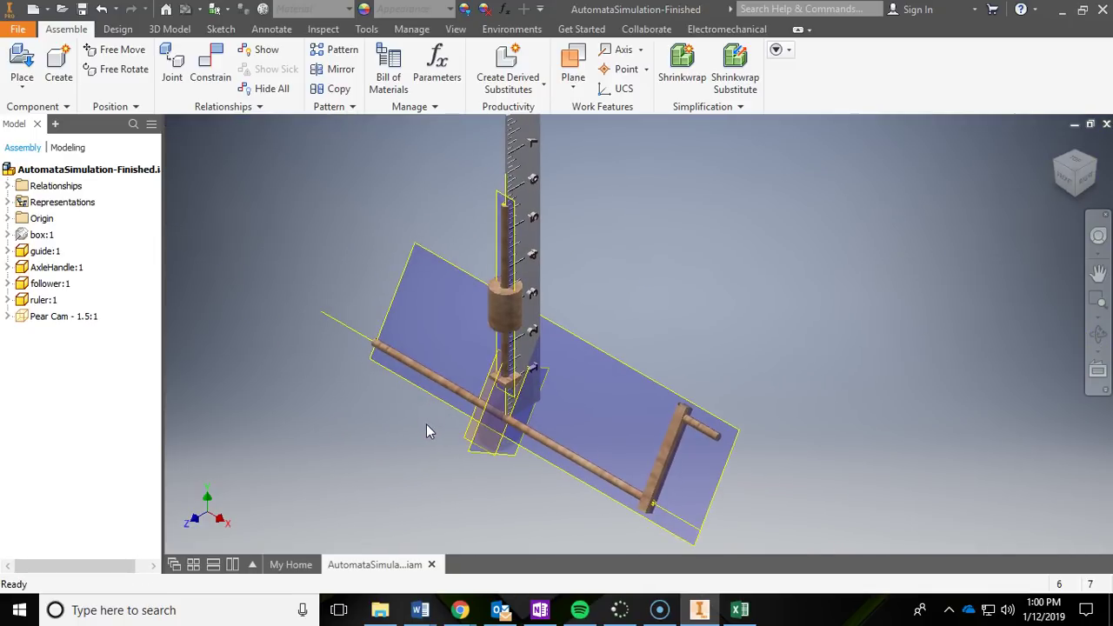
Make AxleHandle:1, follower:1 and guide:1 transparent too
{"action": "right_click", "coordinate": [72, 274]}
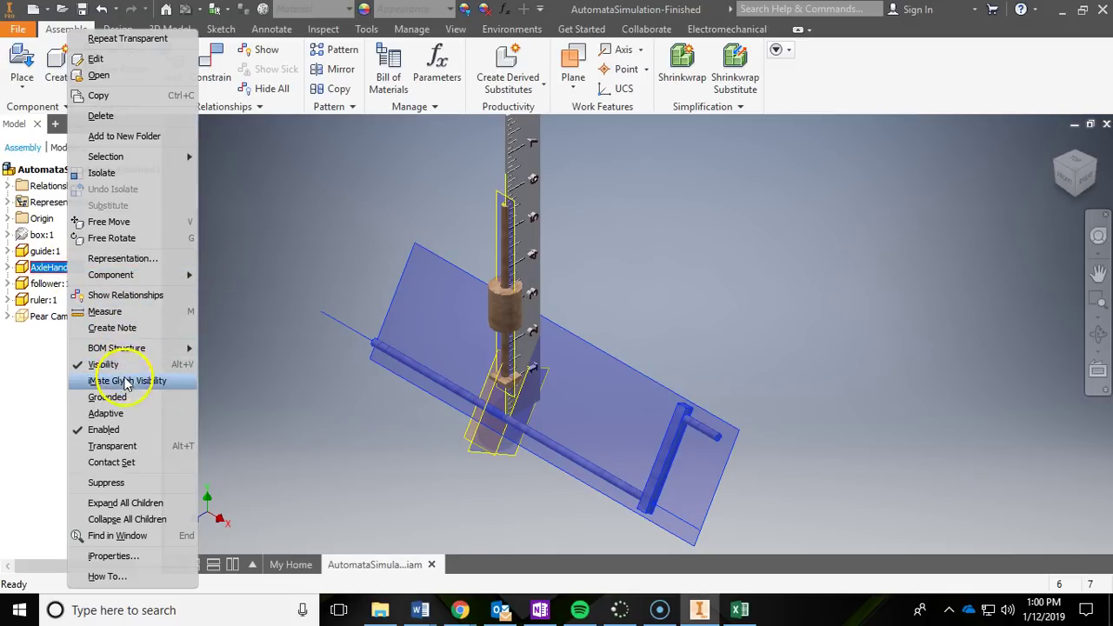
{"action": "left_click", "coordinate": [113, 446]}
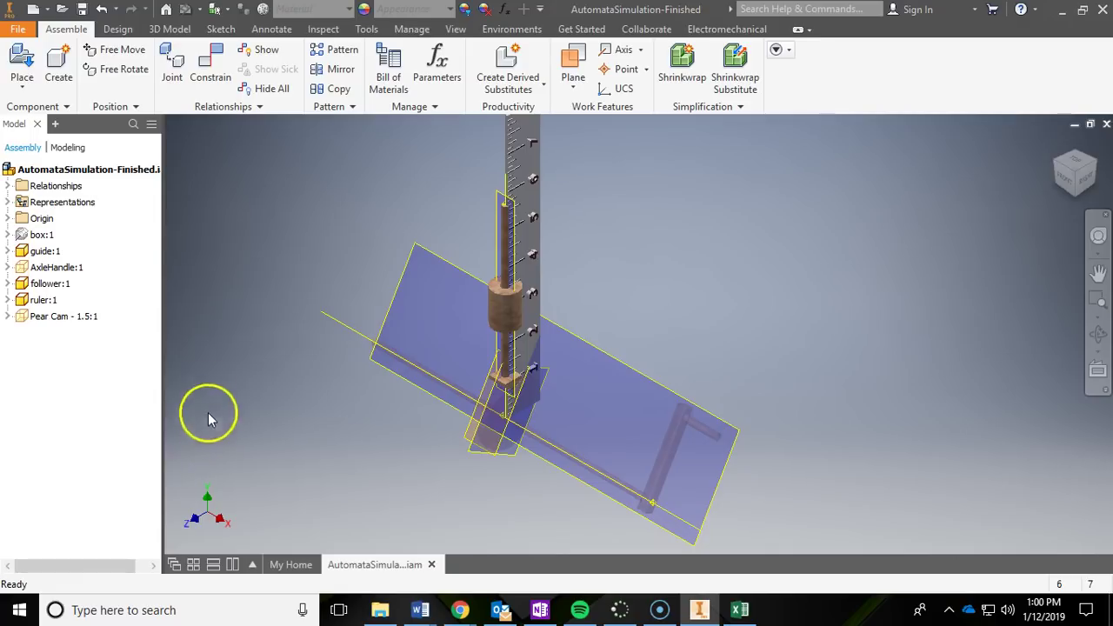
{"action": "right_click", "coordinate": [59, 288]}
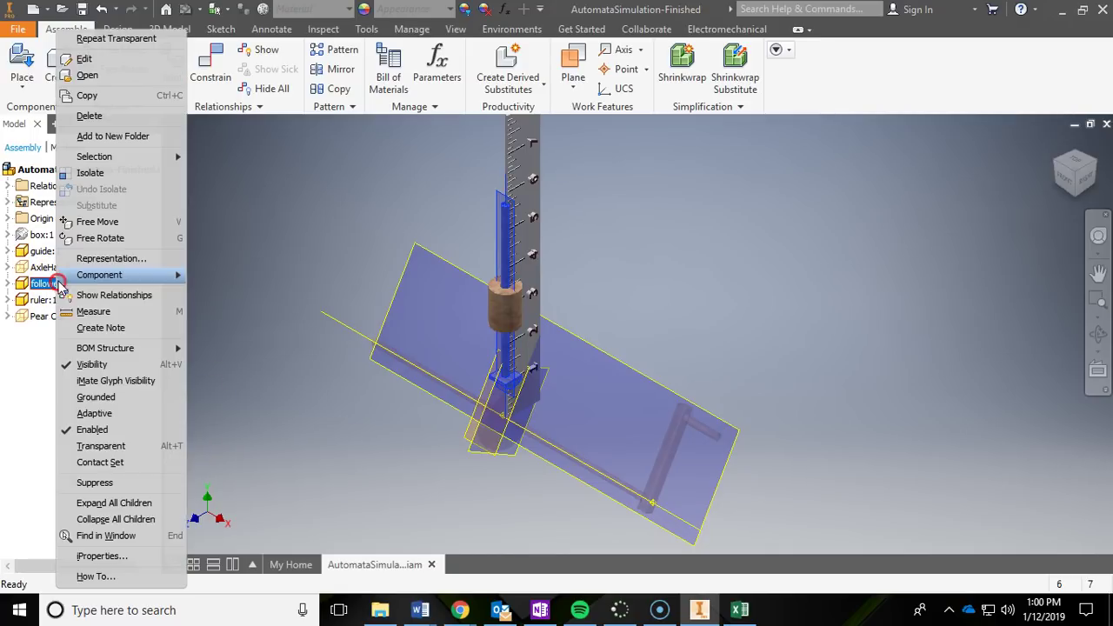
{"action": "left_click", "coordinate": [121, 446]}
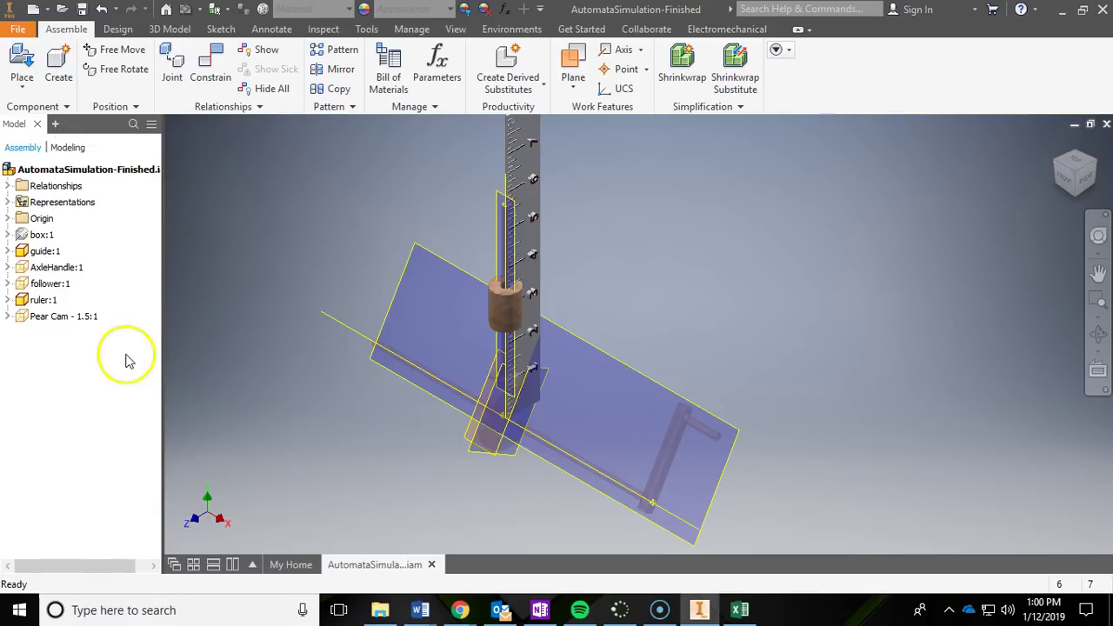
{"action": "right_click", "coordinate": [56, 252]}
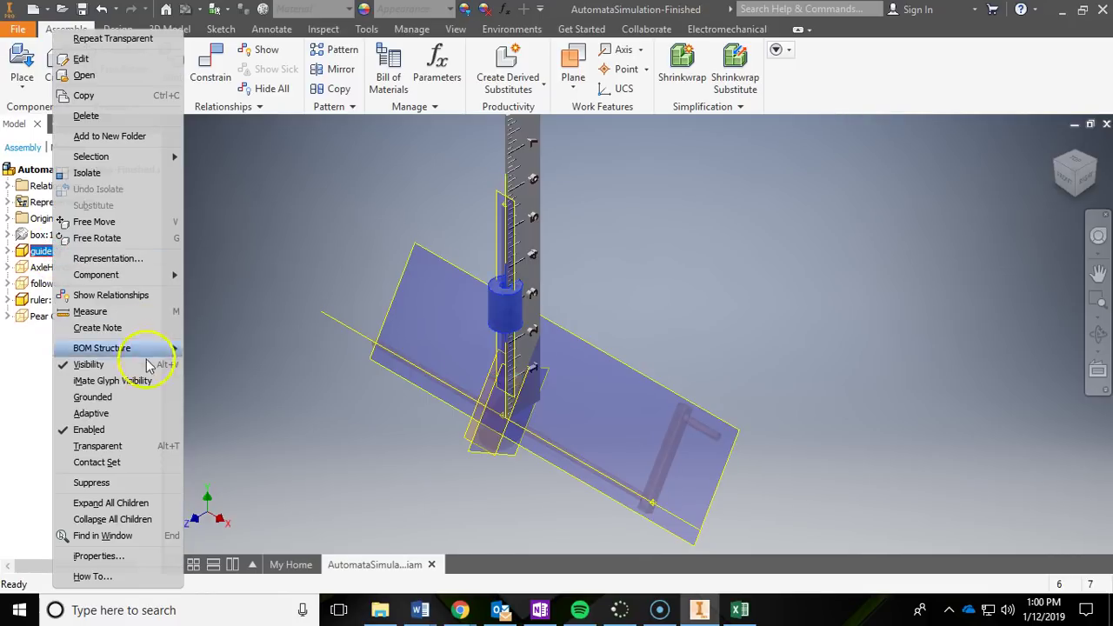
{"action": "left_click", "coordinate": [129, 446]}
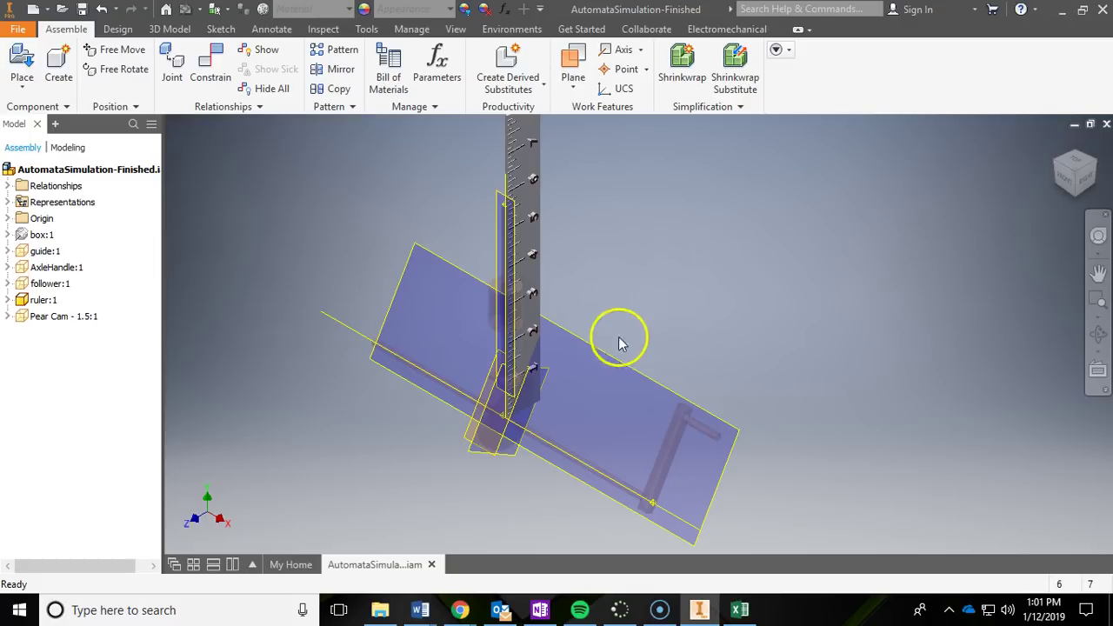
Hide AxleHandle's Work Plane1 and the follower's Angle of Rotation Follower plane, then collapse both nodes
{"action": "left_click", "coordinate": [8, 267]}
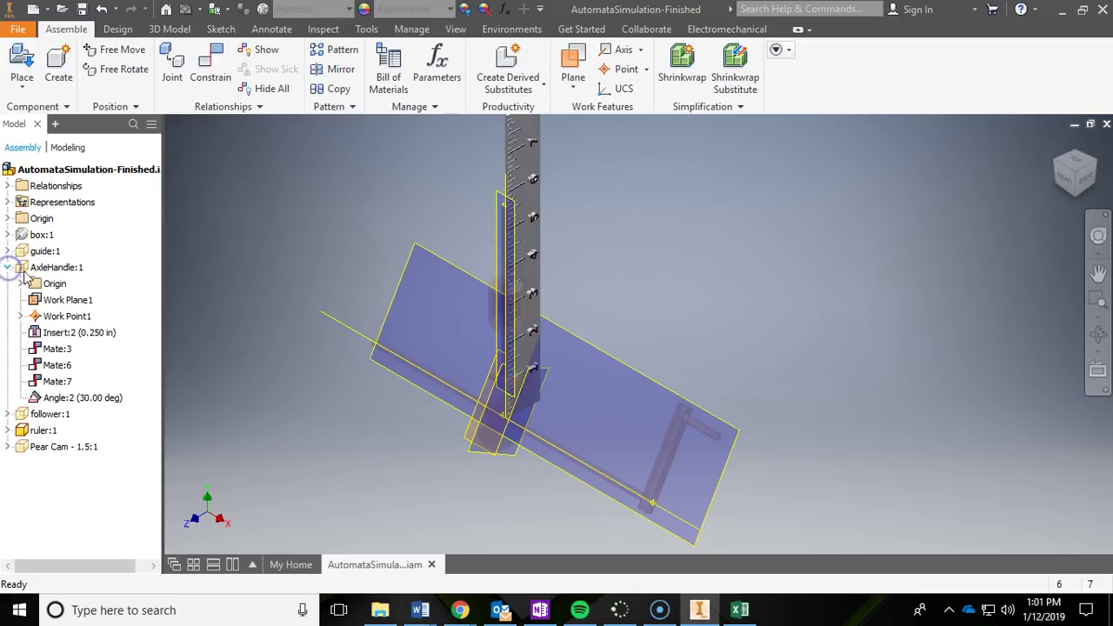
{"action": "right_click", "coordinate": [70, 304]}
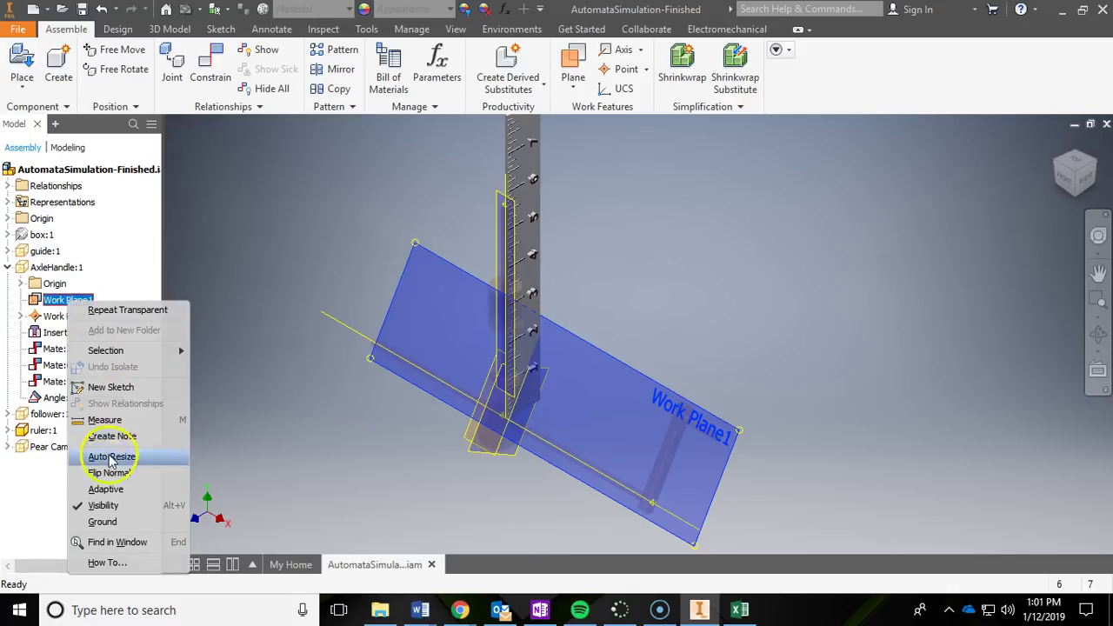
{"action": "left_click", "coordinate": [102, 505]}
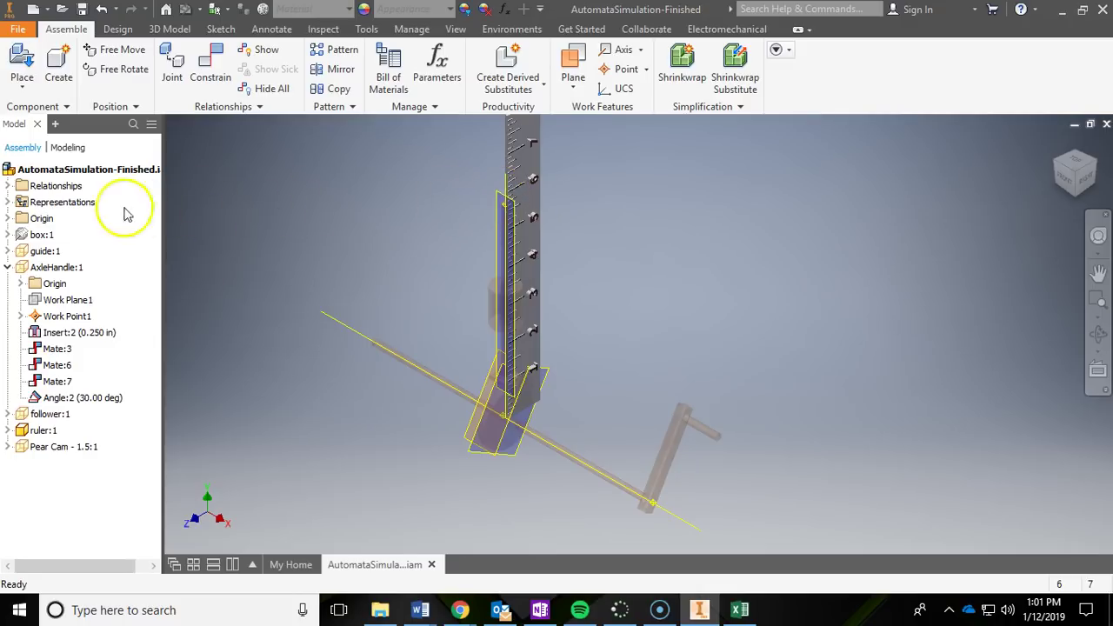
{"action": "left_click", "coordinate": [8, 413]}
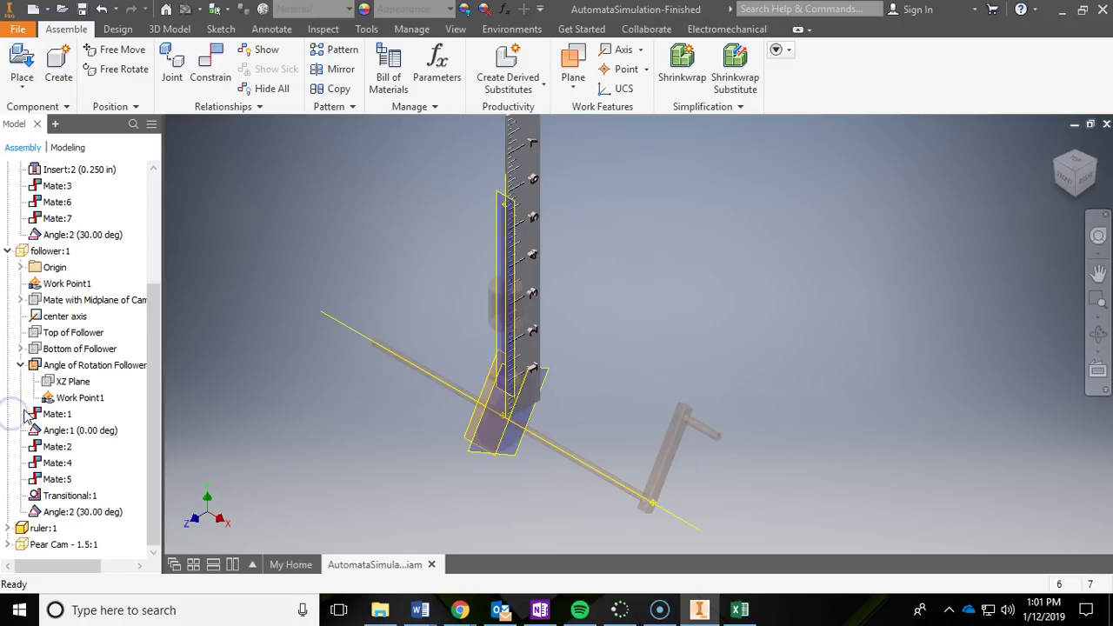
{"action": "right_click", "coordinate": [81, 370]}
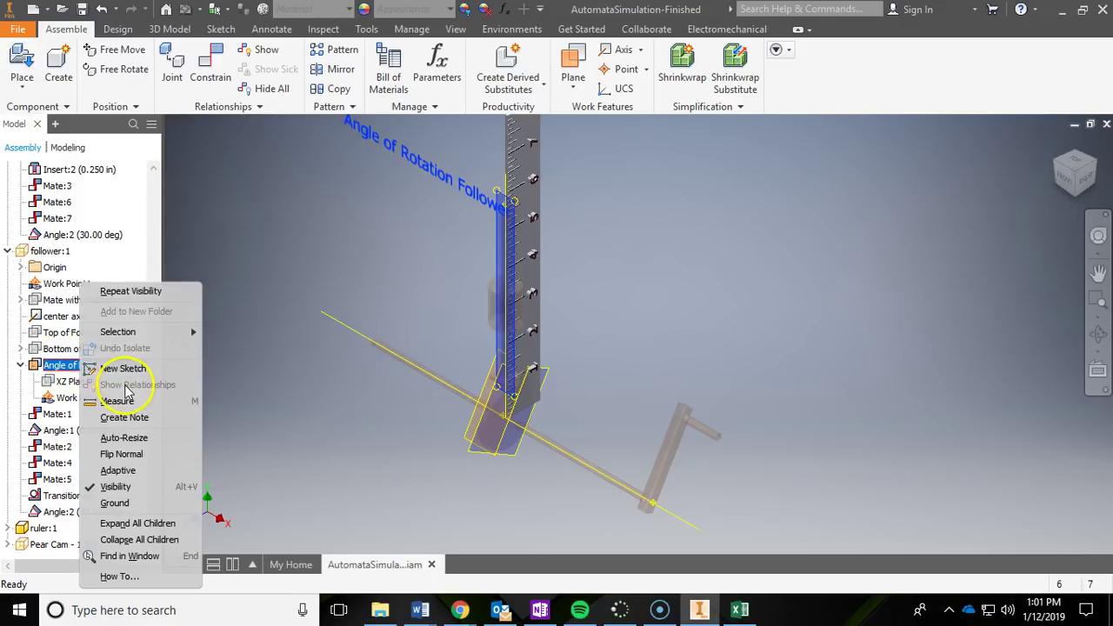
{"action": "left_click", "coordinate": [127, 486]}
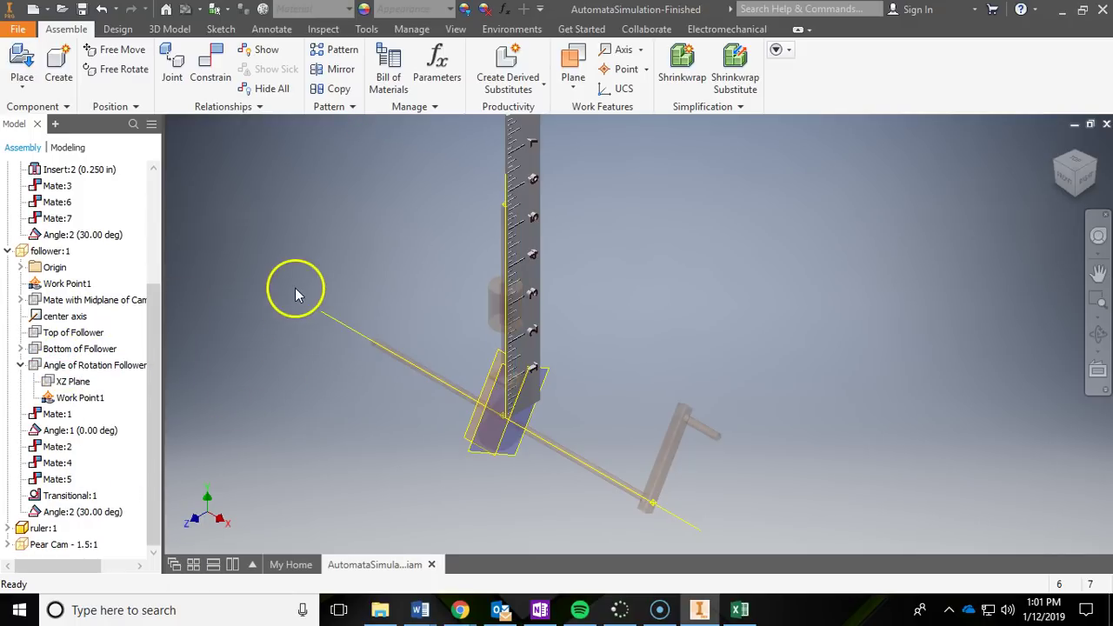
{"action": "left_click", "coordinate": [9, 251]}
{"action": "left_click", "coordinate": [8, 268]}
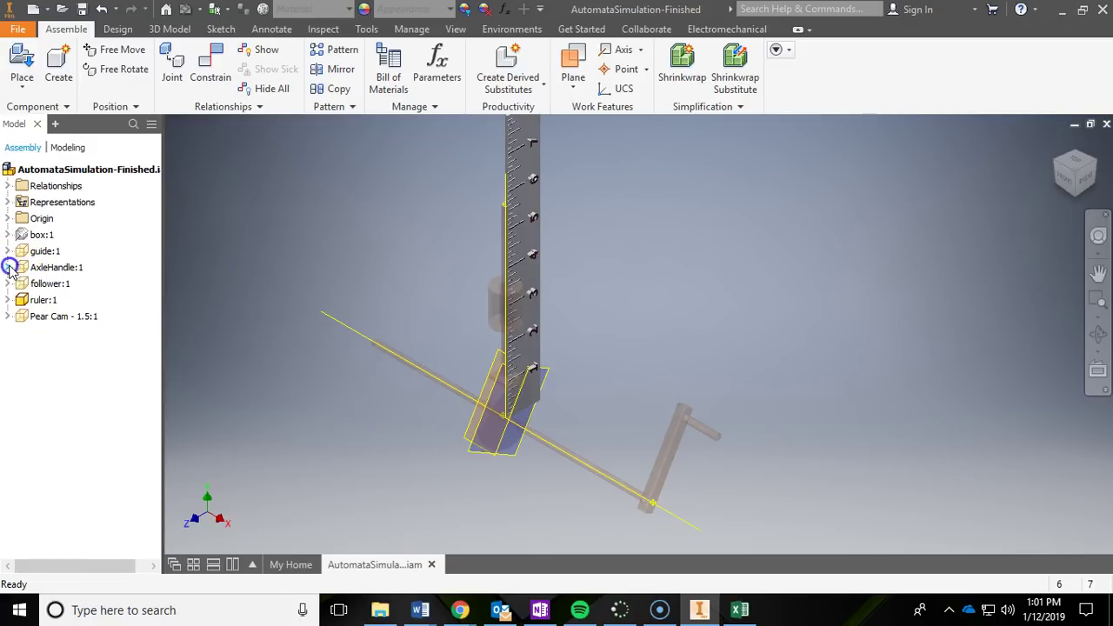
Switch to the right side view and hide the Pear Cam's Work Plane1
{"action": "left_click", "coordinate": [1085, 178]}
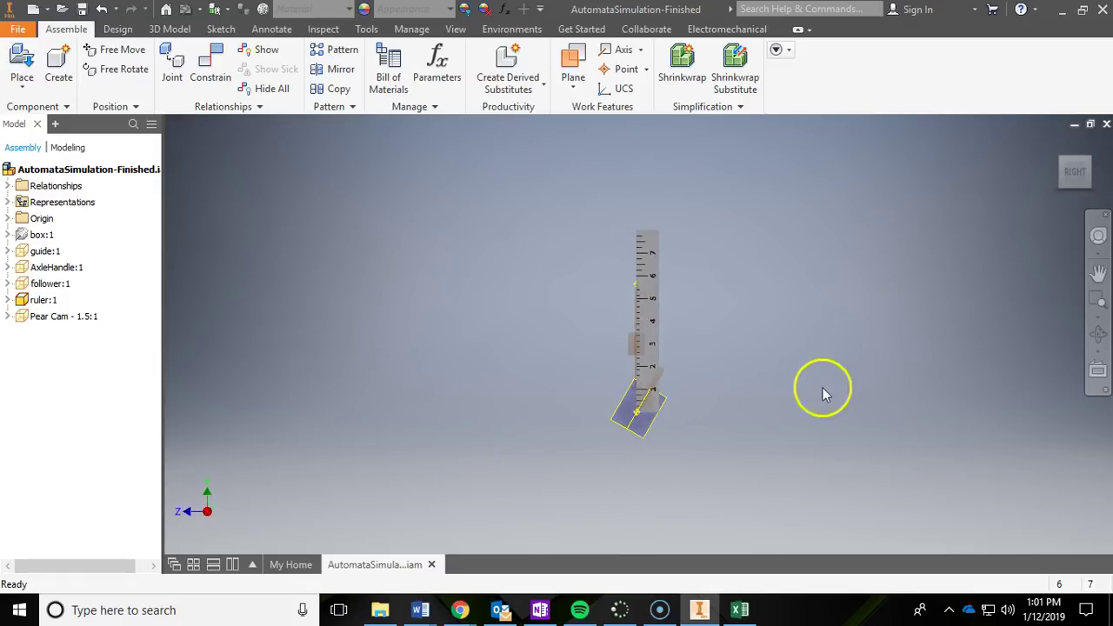
{"action": "scroll", "coordinate": [715, 378], "scroll_direction": "up", "scroll_amount": 3}
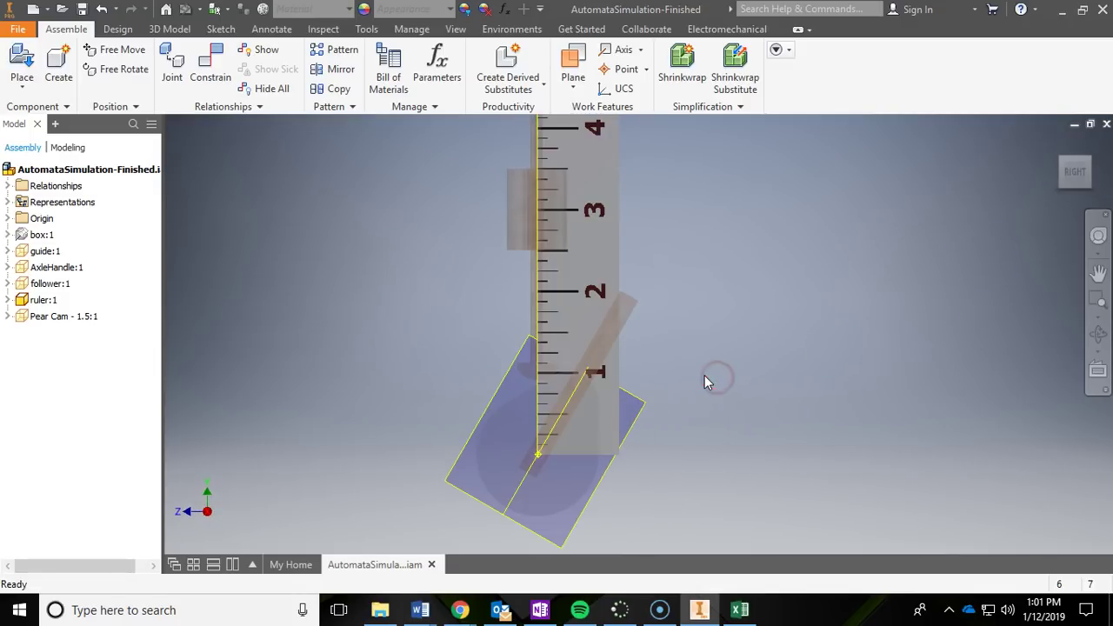
{"action": "middle_click_drag", "start_coordinate": [713, 377], "coordinate": [765, 367]}
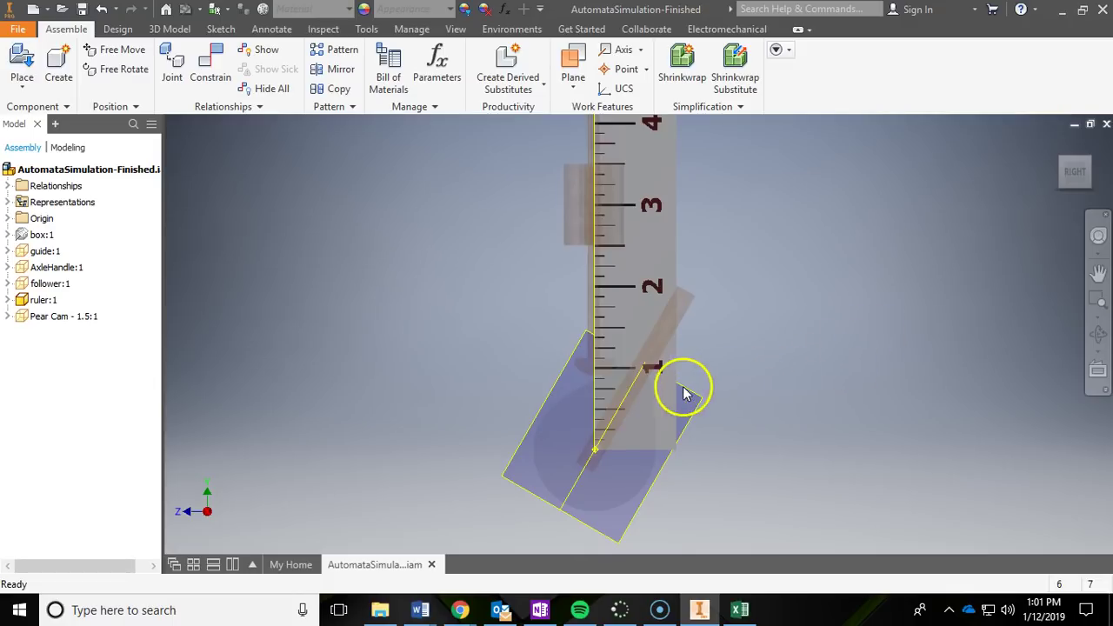
{"action": "left_click", "coordinate": [8, 317]}
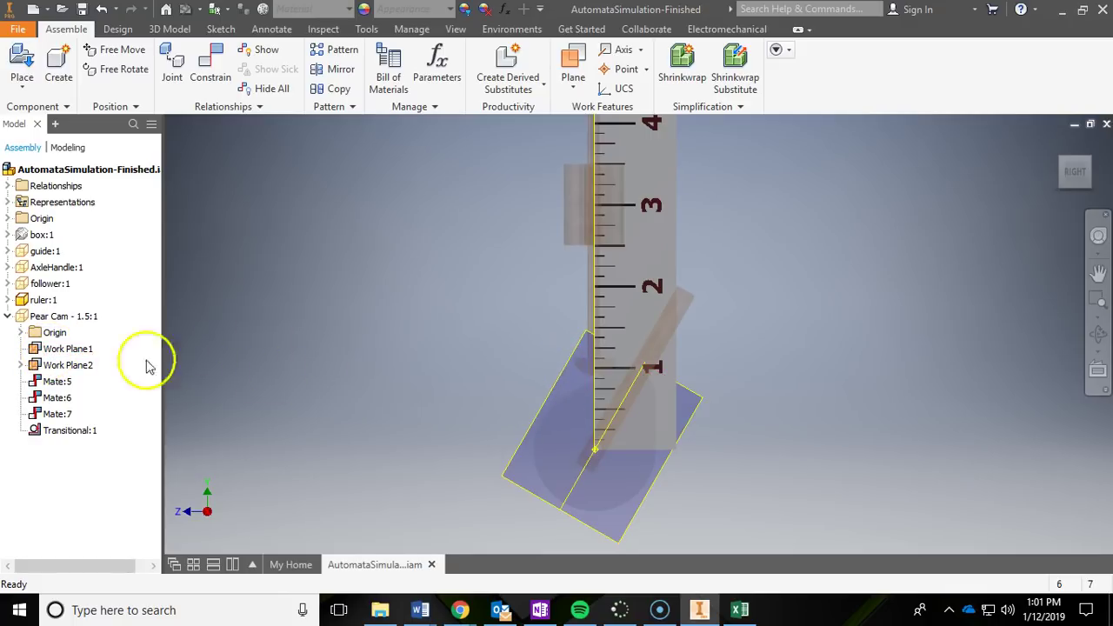
{"action": "left_click", "coordinate": [63, 349]}
{"action": "right_click", "coordinate": [63, 348]}
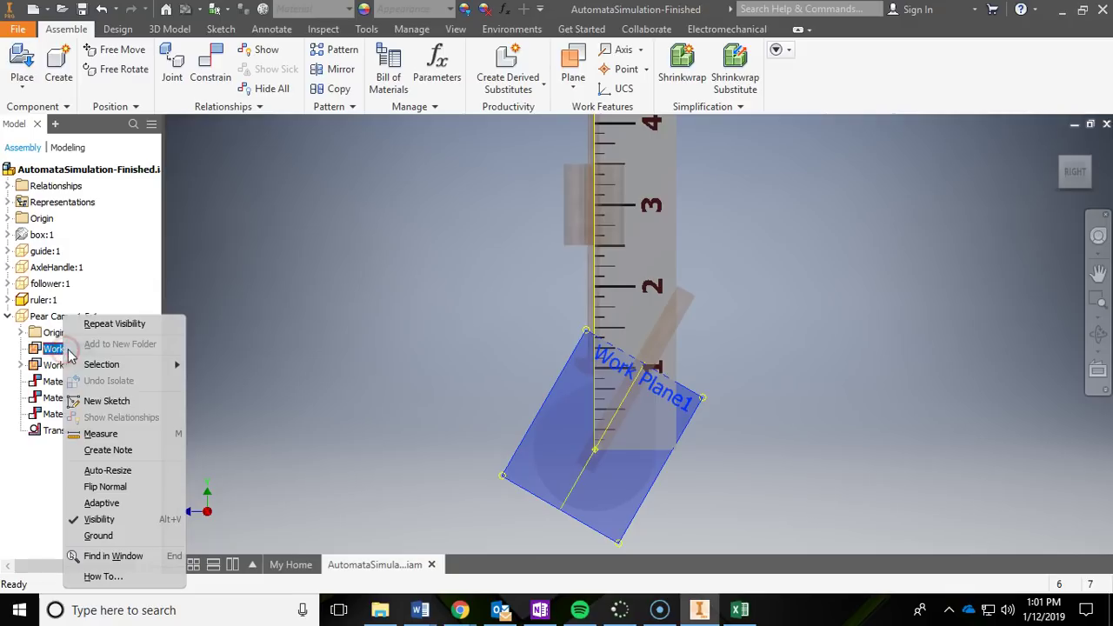
{"action": "left_click", "coordinate": [99, 519]}
{"action": "middle_click_drag", "start_coordinate": [493, 273], "coordinate": [467, 333]}
{"action": "middle_click_drag", "start_coordinate": [795, 357], "coordinate": [759, 378]}
{"action": "left_click", "coordinate": [10, 318]}
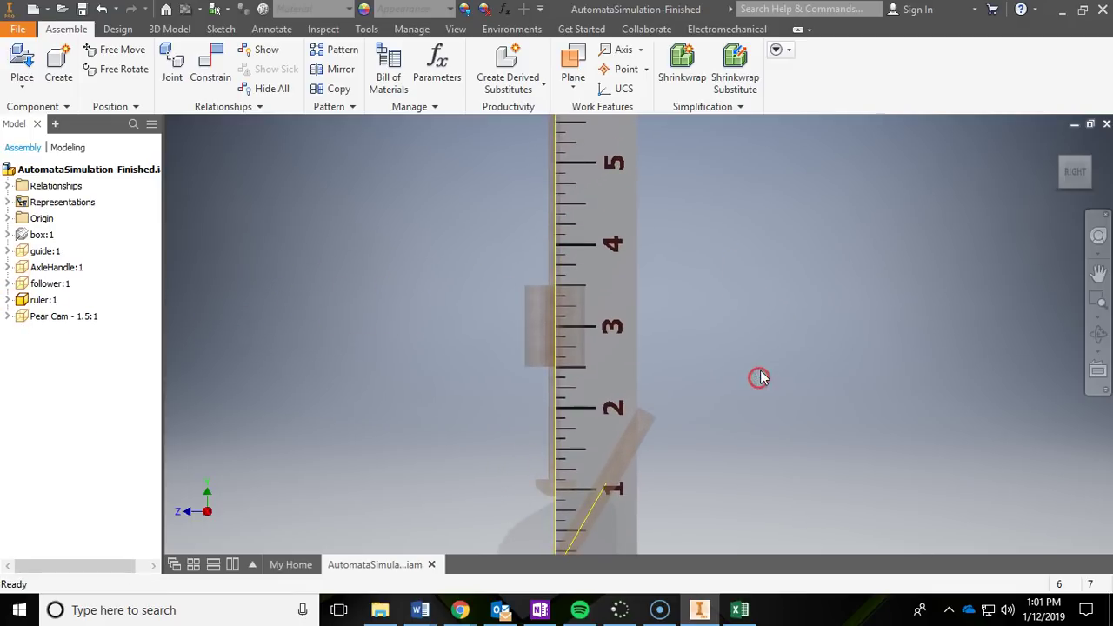
Frame ruler marks 1 to 6 and show follower:1's constraints, including Angle:2 at 30.00 deg
{"action": "scroll", "coordinate": [767, 330], "scroll_direction": "up", "scroll_amount": 3}
{"action": "middle_click_drag", "start_coordinate": [748, 319], "coordinate": [755, 286]}
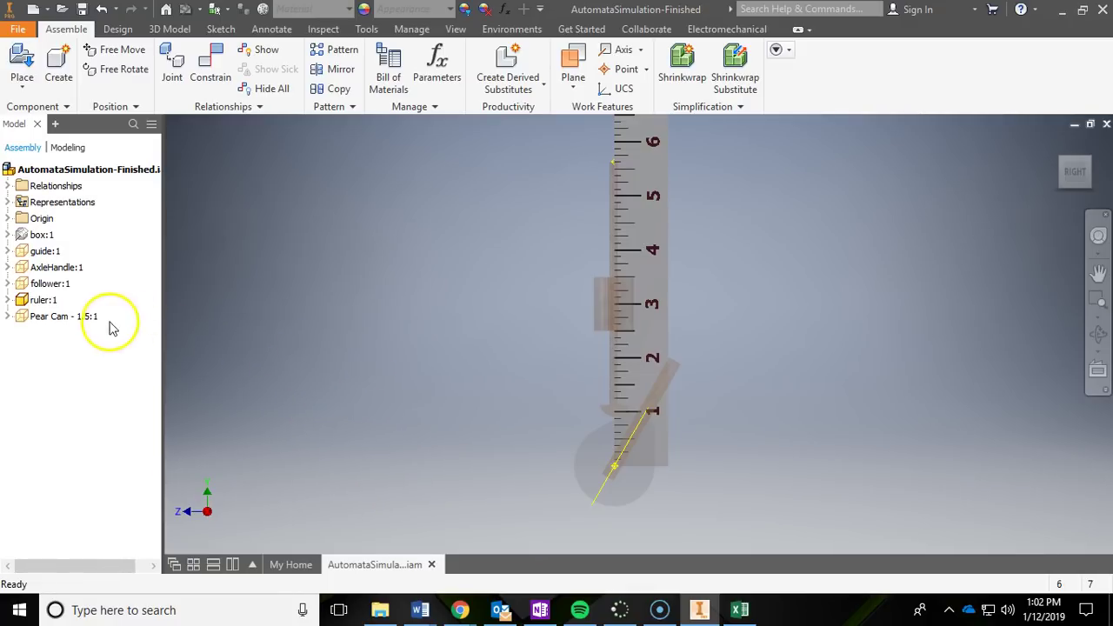
{"action": "left_click", "coordinate": [7, 283]}
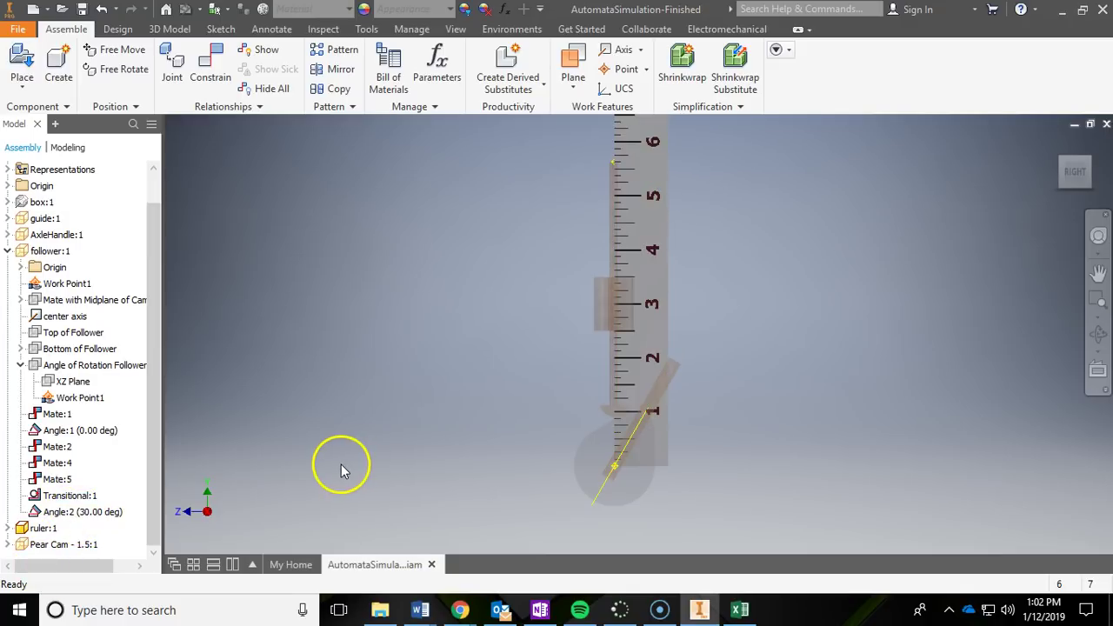
In Excel, browse for a workbook starting from This PC
{"action": "left_click", "coordinate": [739, 612]}
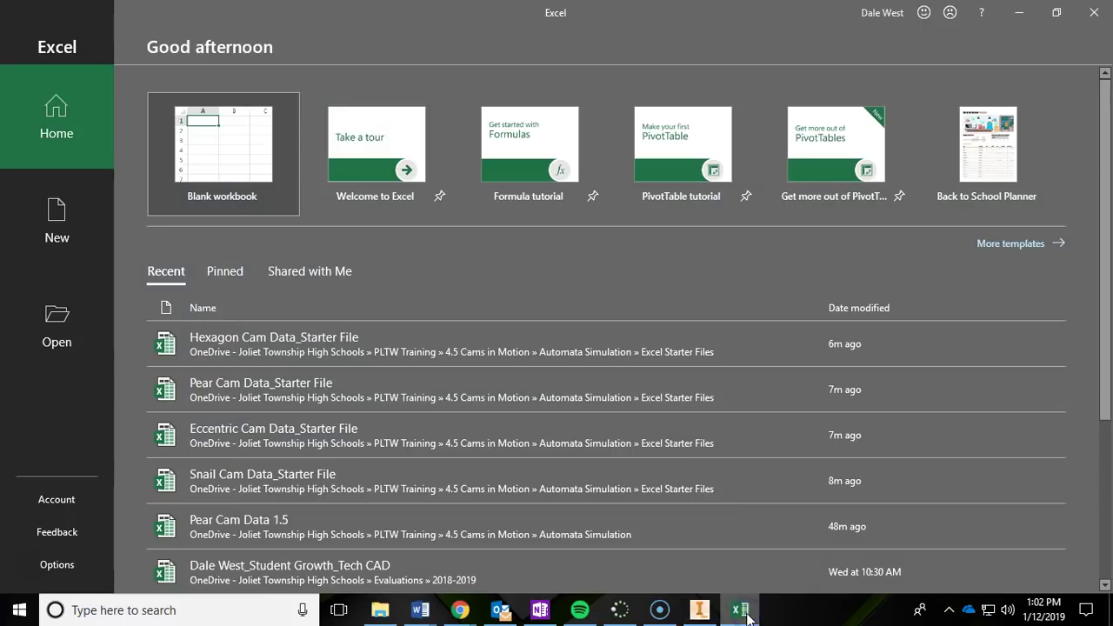
{"action": "left_click", "coordinate": [74, 316]}
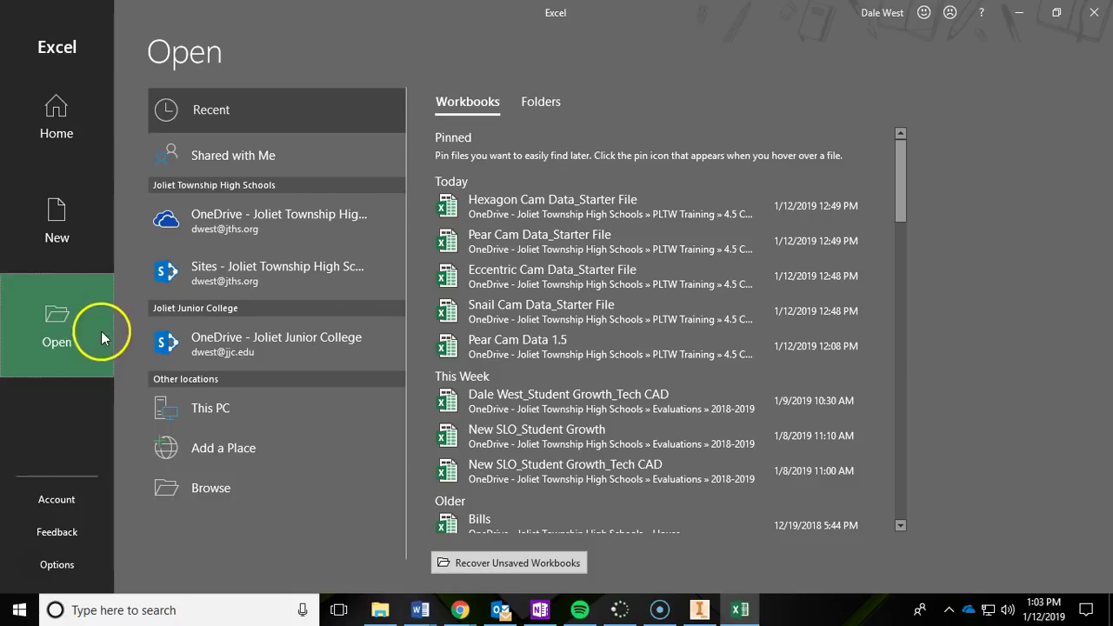
{"action": "left_click", "coordinate": [225, 490]}
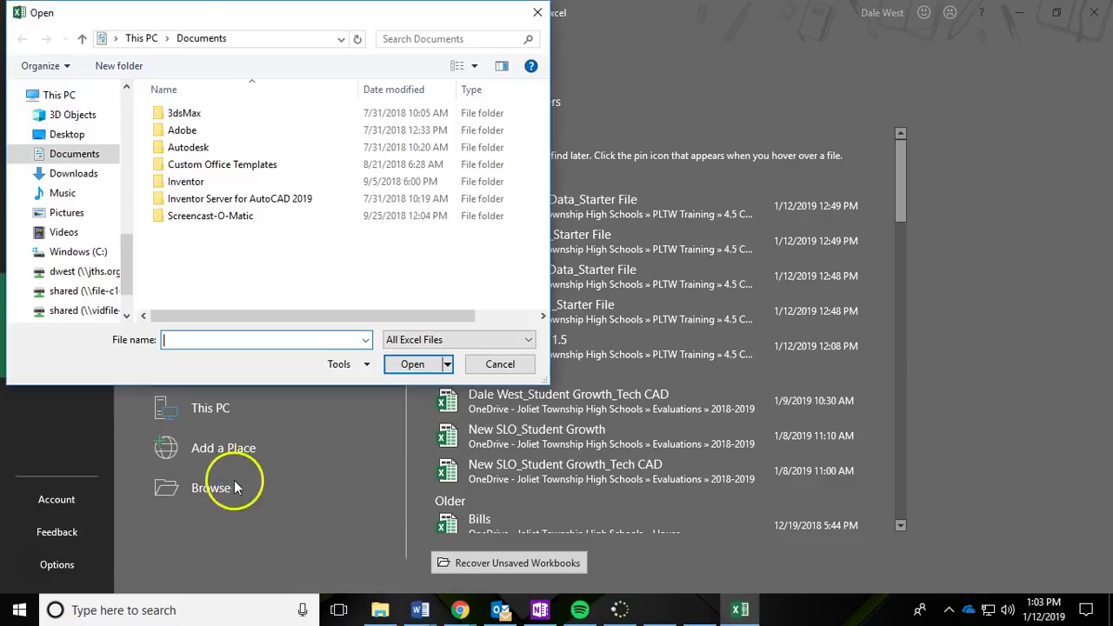
{"action": "left_click", "coordinate": [140, 38]}
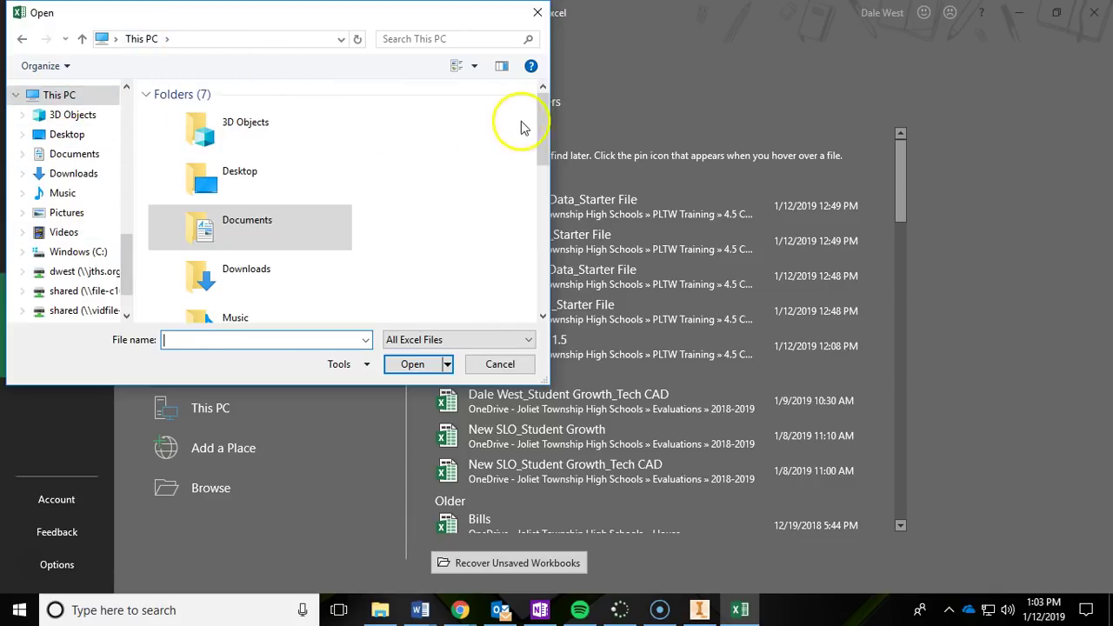
{"action": "left_click_drag", "start_coordinate": [541, 124], "coordinate": [499, 273]}
Open Pear Cam Data_Starter File from U: > period 1 > 4.5 Data-Starter Files
{"action": "left_click", "coordinate": [316, 194]}
{"action": "double_click", "coordinate": [315, 195]}
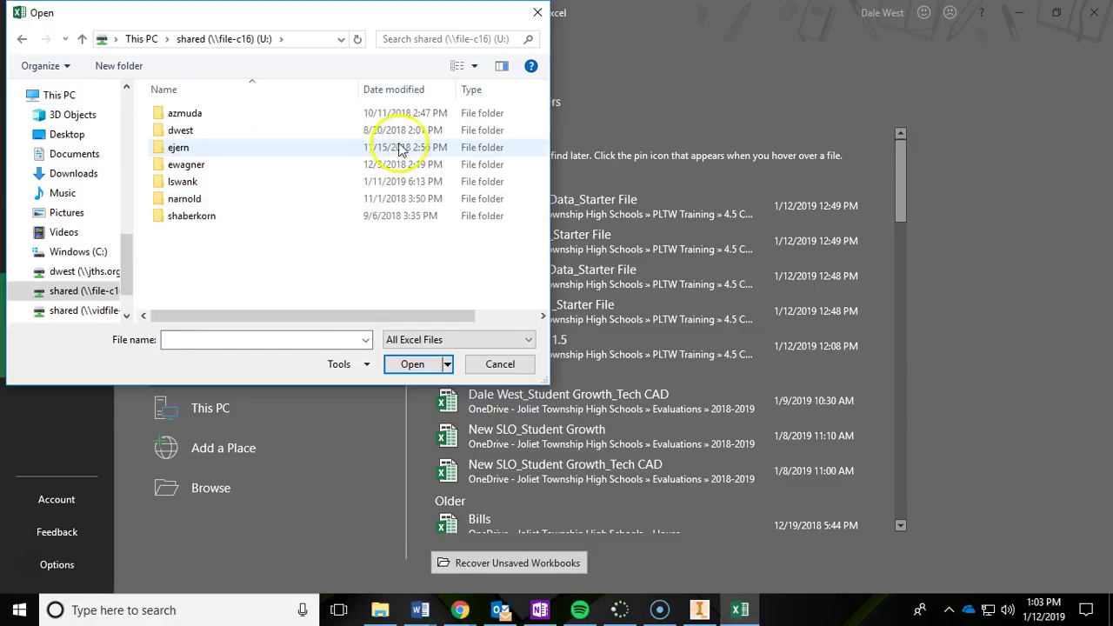
{"action": "double_click", "coordinate": [309, 130]}
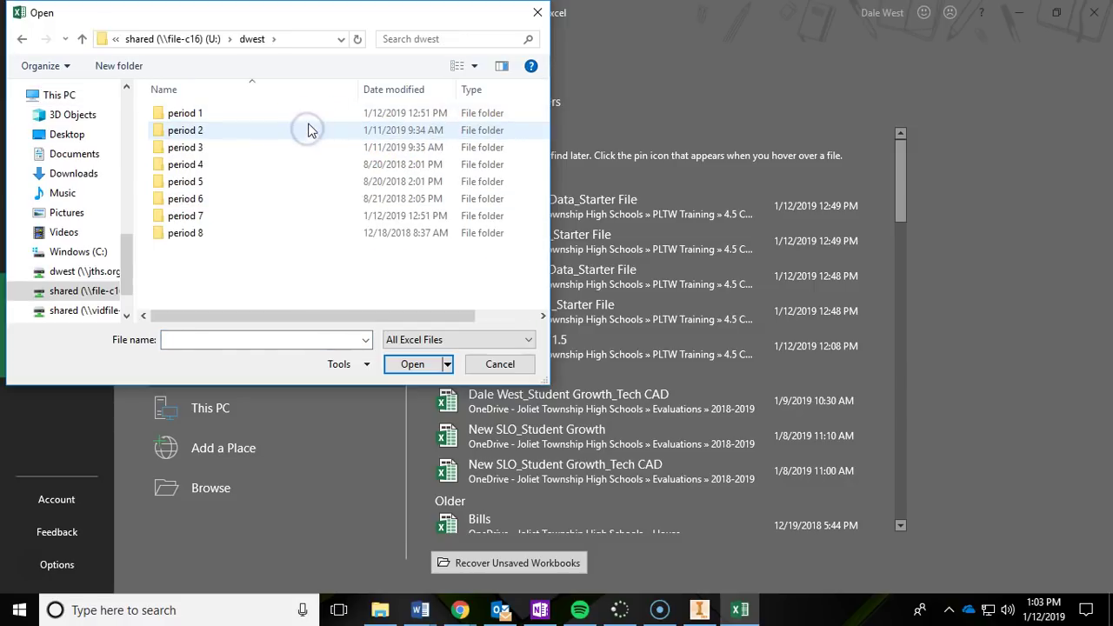
{"action": "double_click", "coordinate": [308, 115]}
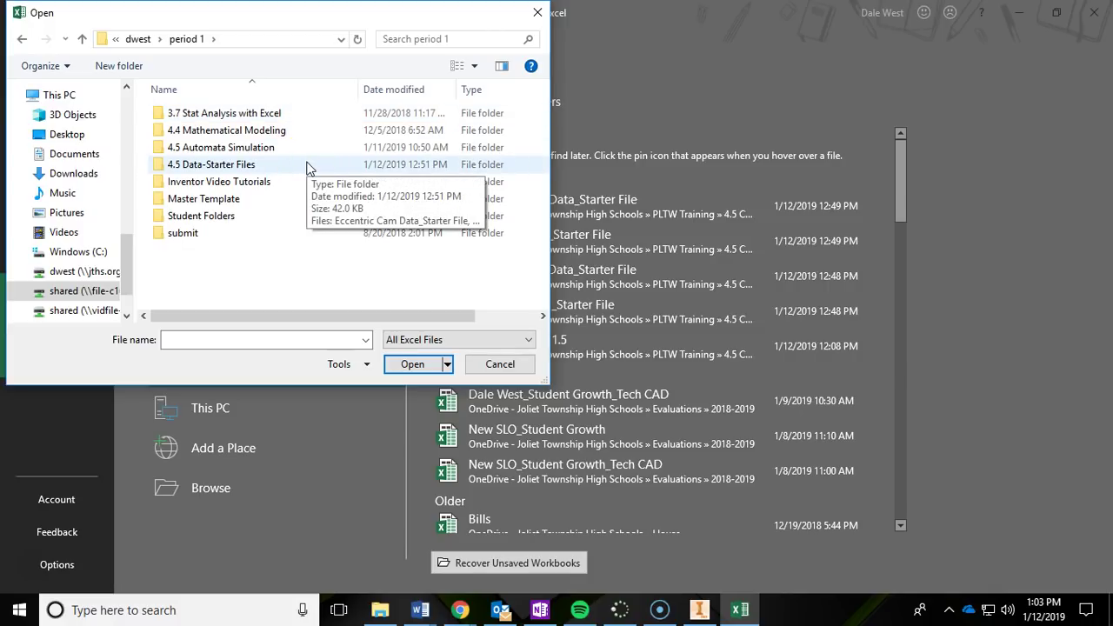
{"action": "left_click", "coordinate": [272, 172]}
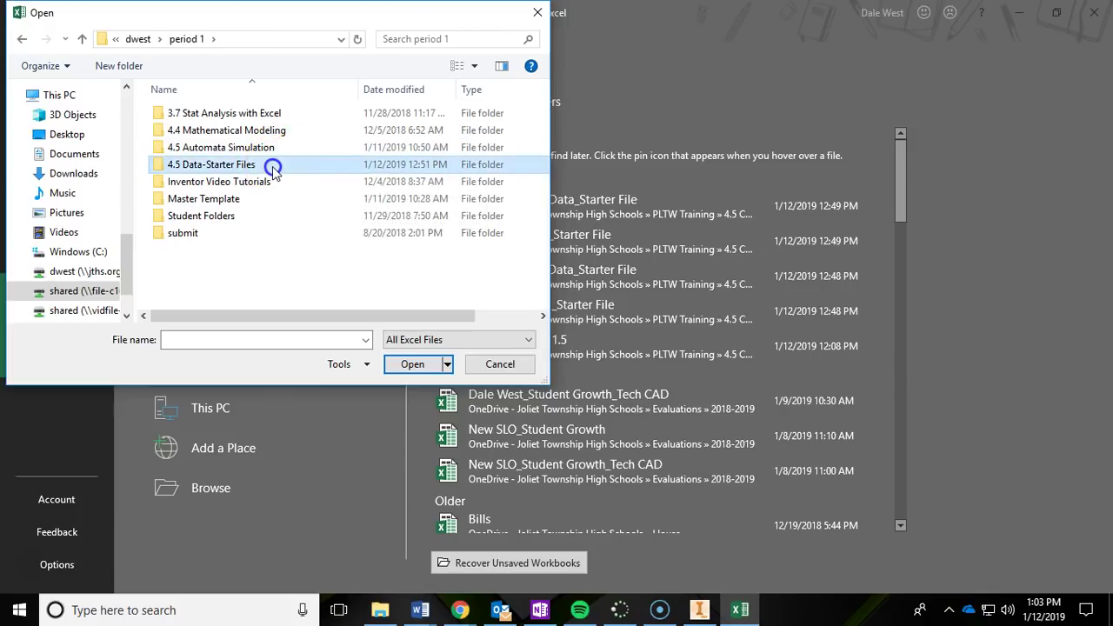
{"action": "double_click", "coordinate": [272, 170]}
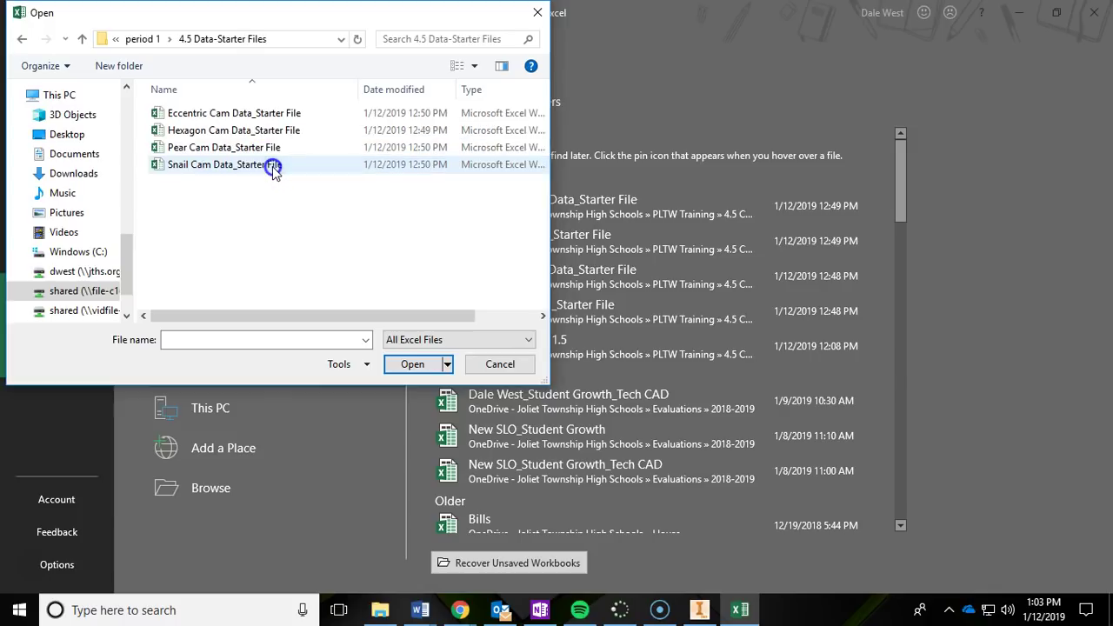
{"action": "left_click", "coordinate": [201, 149]}
{"action": "left_click", "coordinate": [416, 369]}
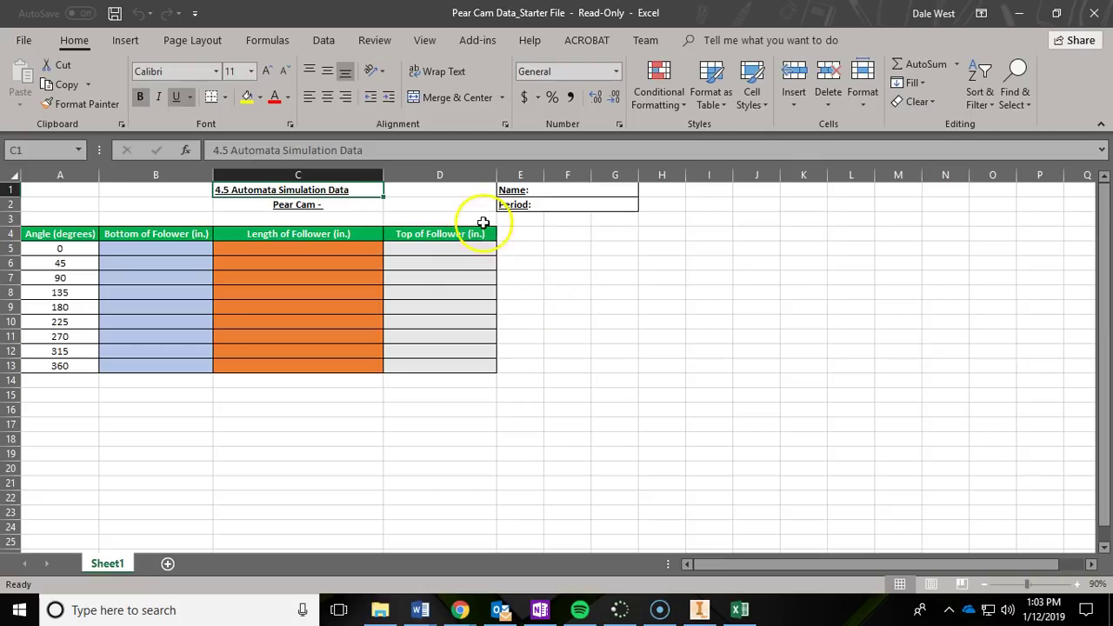
Start Save As and navigate to a student's folder under period 1 > Student Folders
{"action": "left_click", "coordinate": [25, 41]}
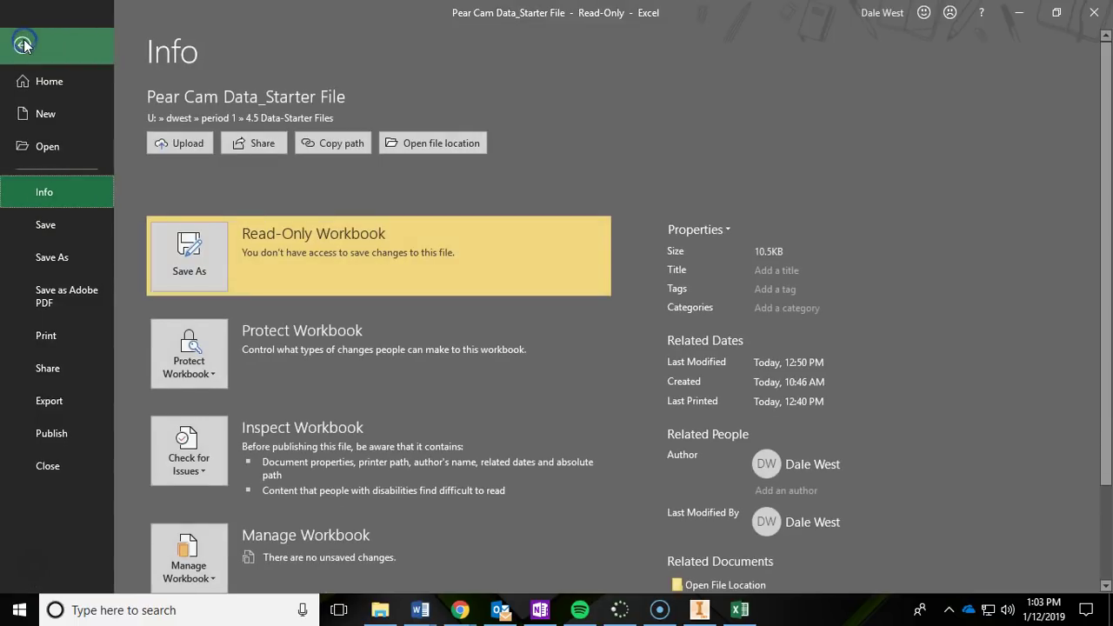
{"action": "left_click", "coordinate": [42, 258]}
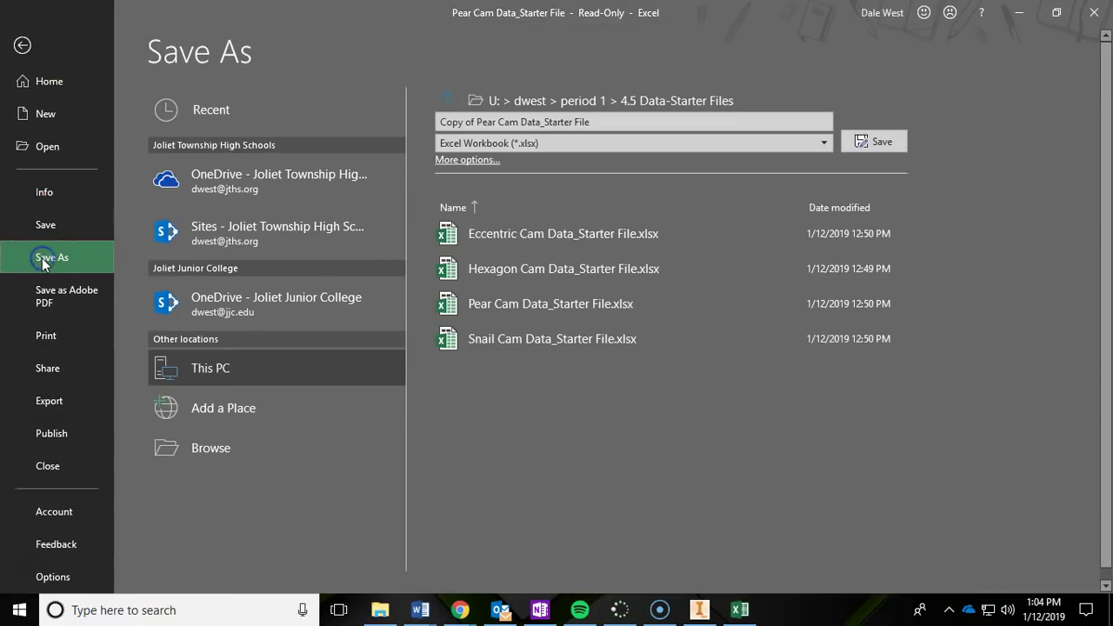
{"action": "left_click", "coordinate": [559, 98]}
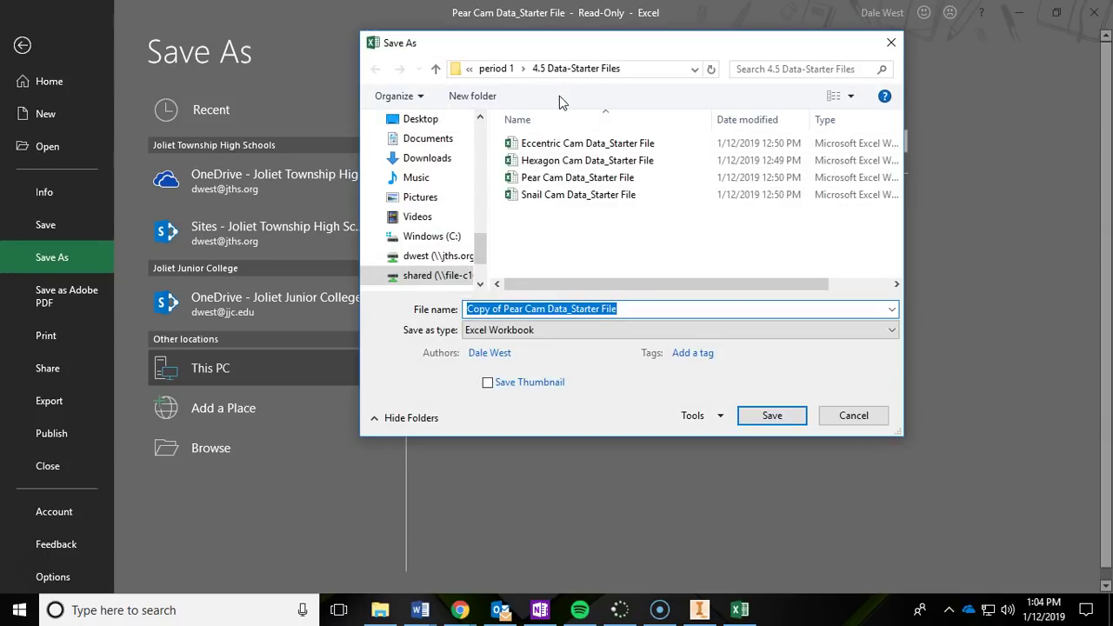
{"action": "left_click", "coordinate": [496, 69]}
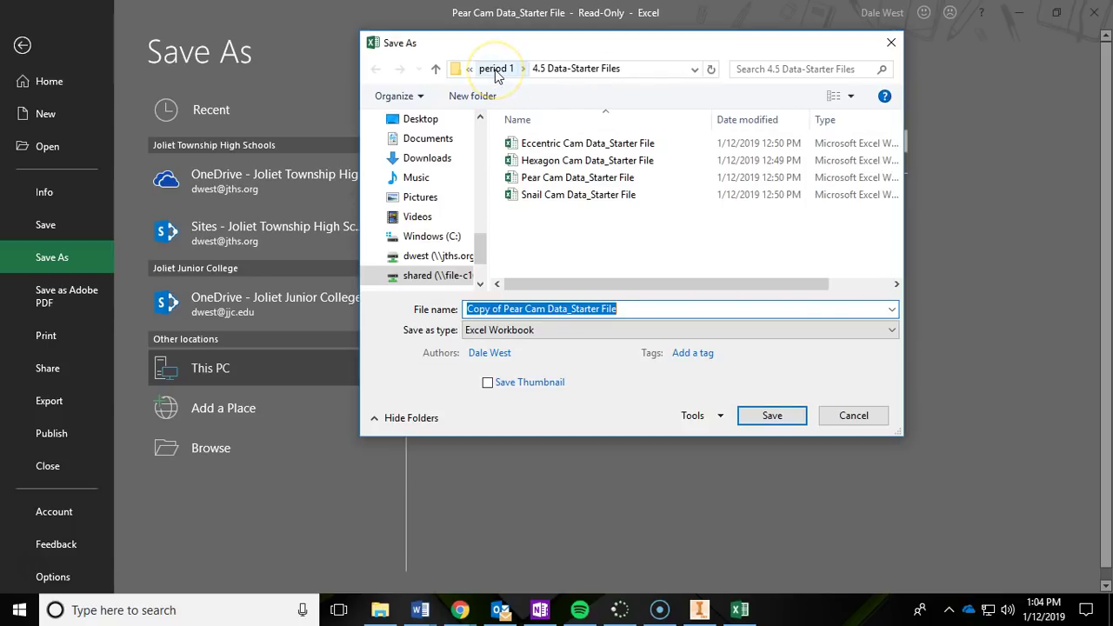
{"action": "left_click", "coordinate": [495, 70]}
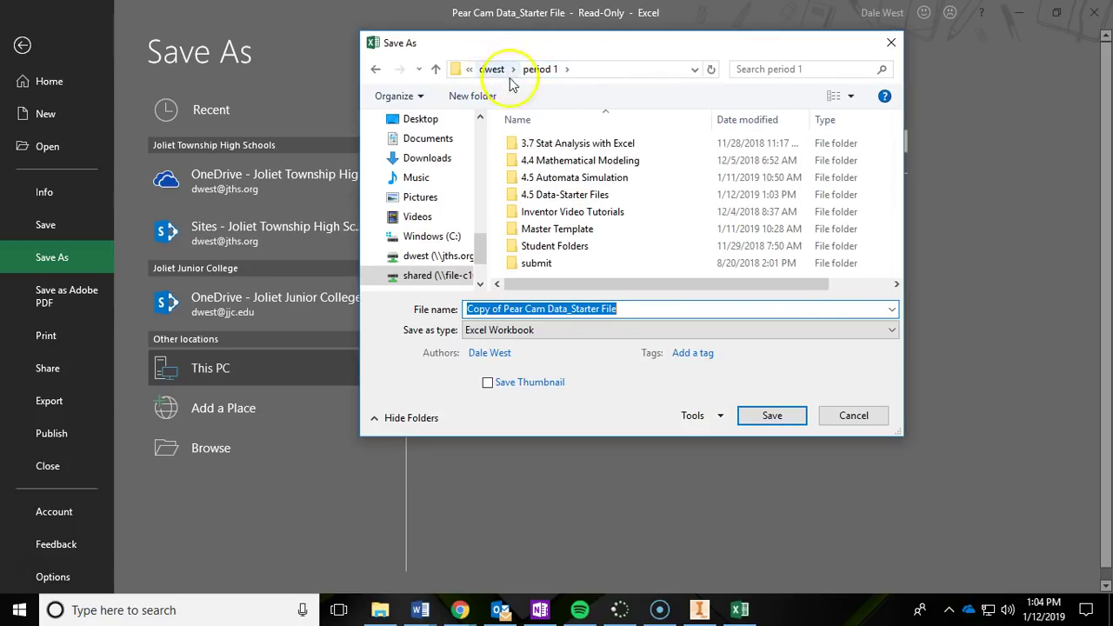
{"action": "double_click", "coordinate": [579, 246]}
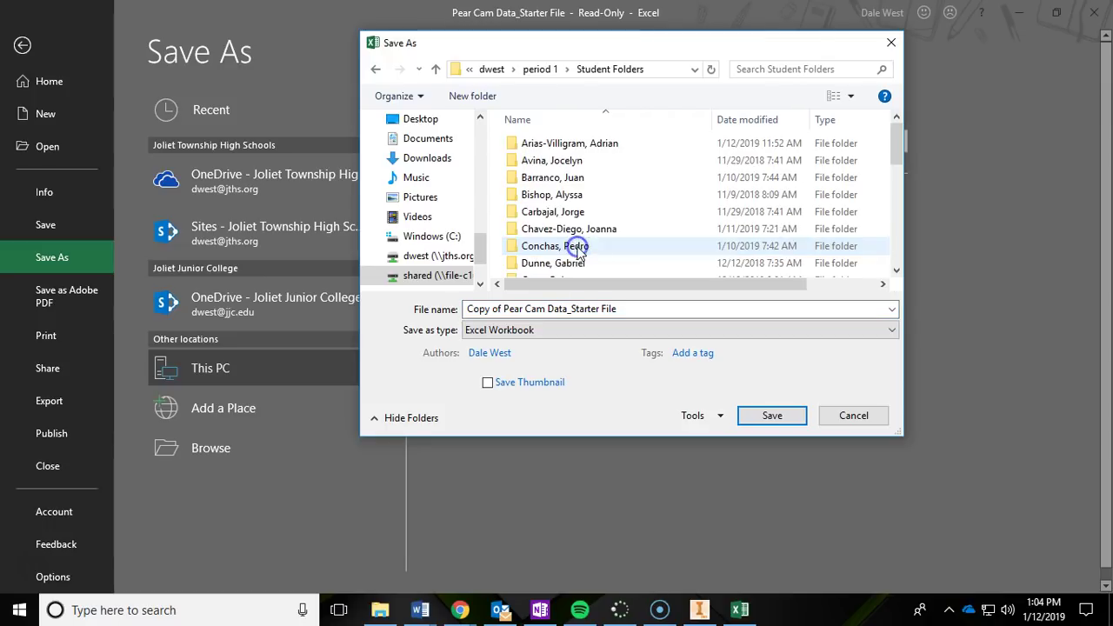
{"action": "double_click", "coordinate": [606, 144]}
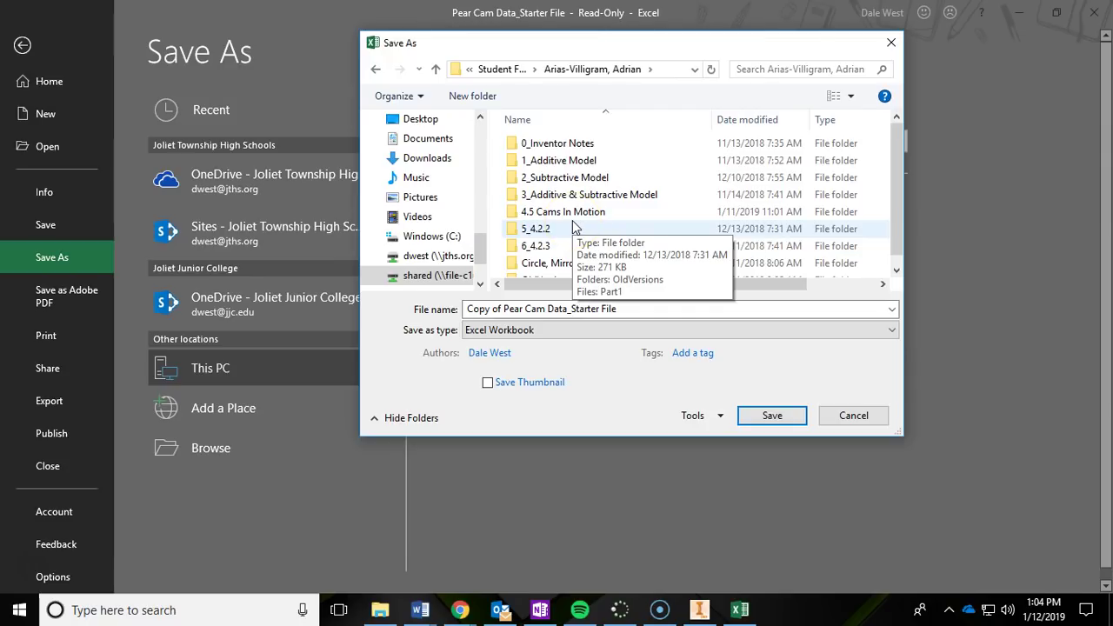
Rename the file to 'Your Name-Pear Cam Data' and save it
{"action": "left_click", "coordinate": [645, 313]}
{"action": "left_click", "coordinate": [497, 309]}
{"action": "left_click", "coordinate": [503, 308]}
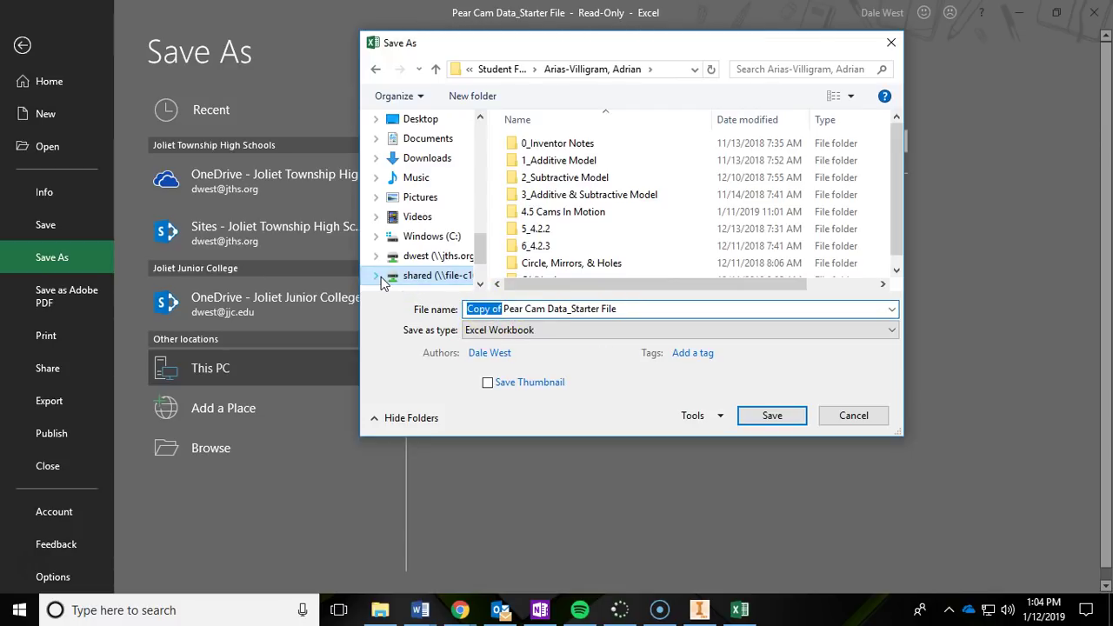
{"action": "type", "text": "Your"}
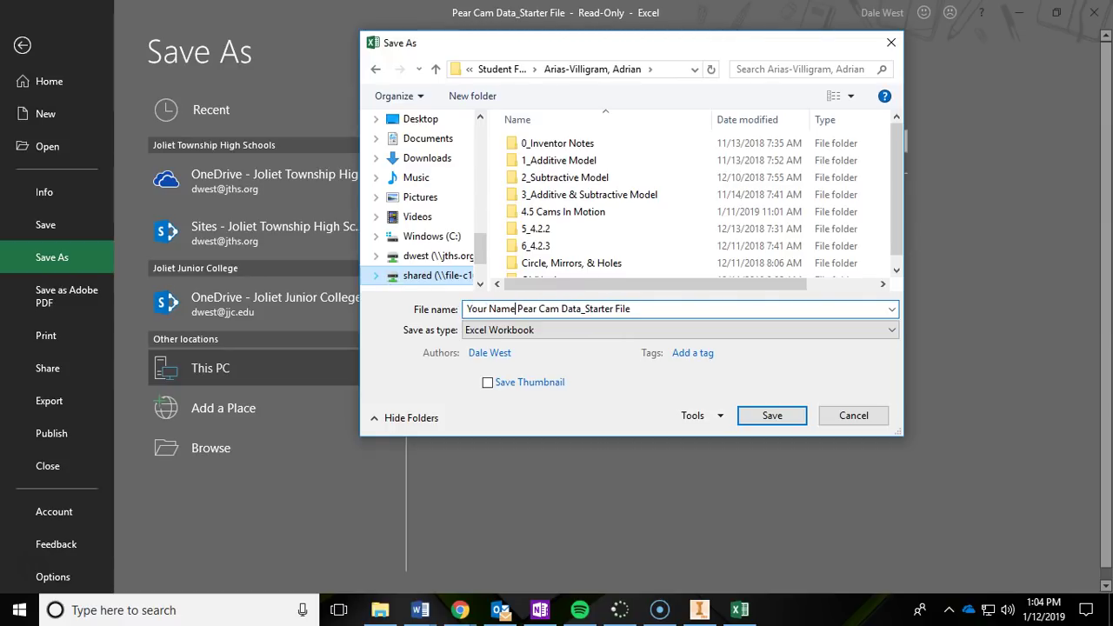
{"action": "left_click", "coordinate": [660, 309]}
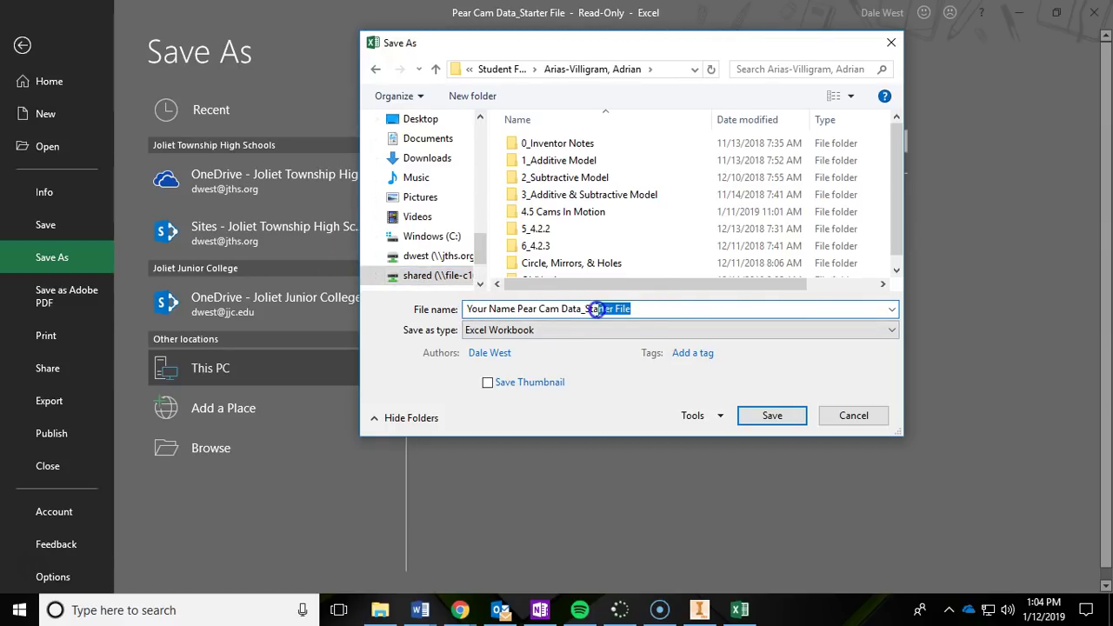
{"action": "key", "text": "BackSpace"}
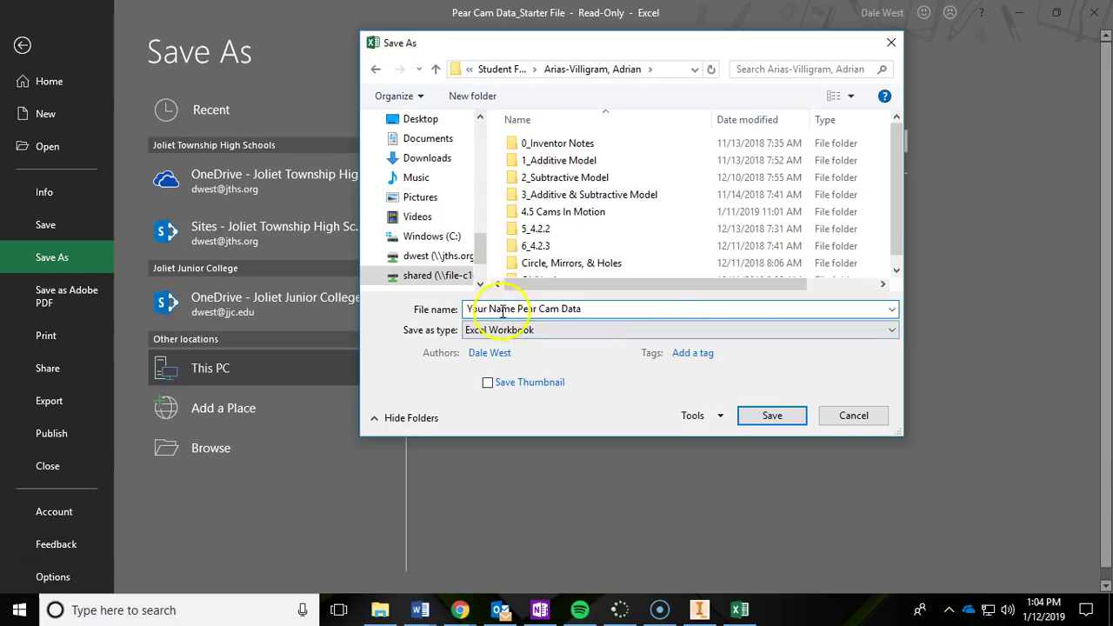
{"action": "key", "text": "BackSpace"}
{"action": "type", "text": "-"}
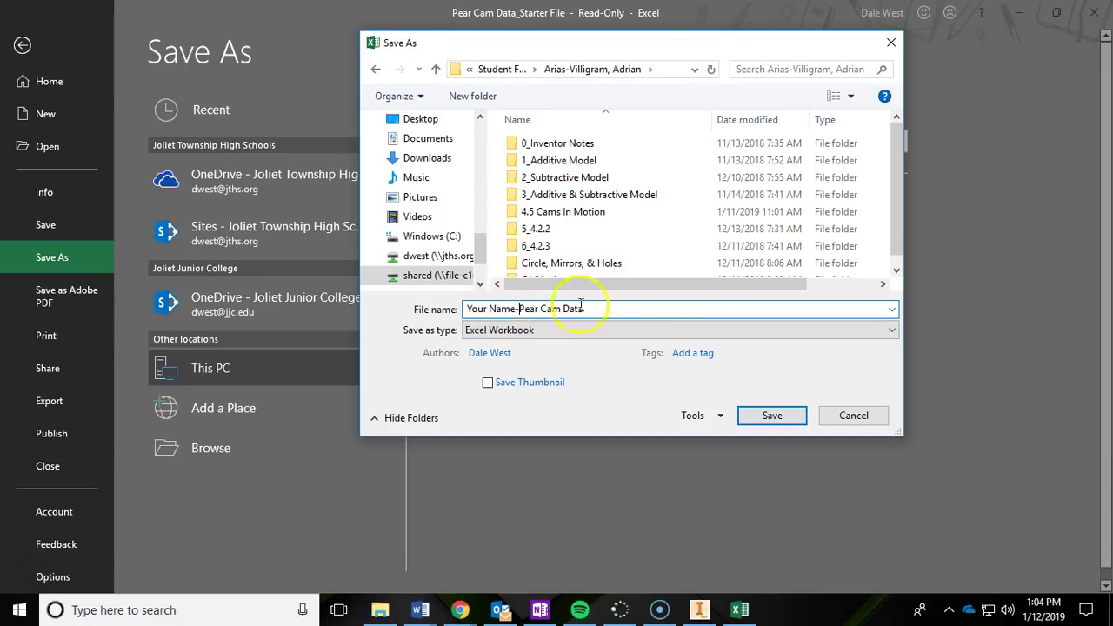
{"action": "left_click", "coordinate": [773, 417]}
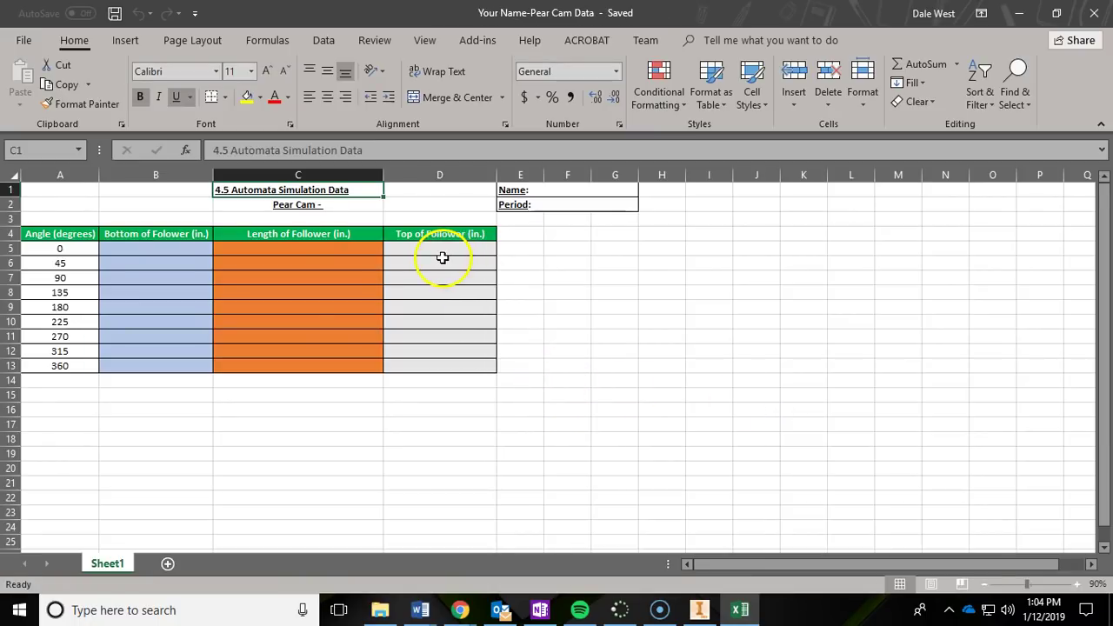
Enter the student's name in E1, Period 1 in E2, and 'Pear Cam - 1.5' in C2, then save
{"action": "double_click", "coordinate": [557, 193]}
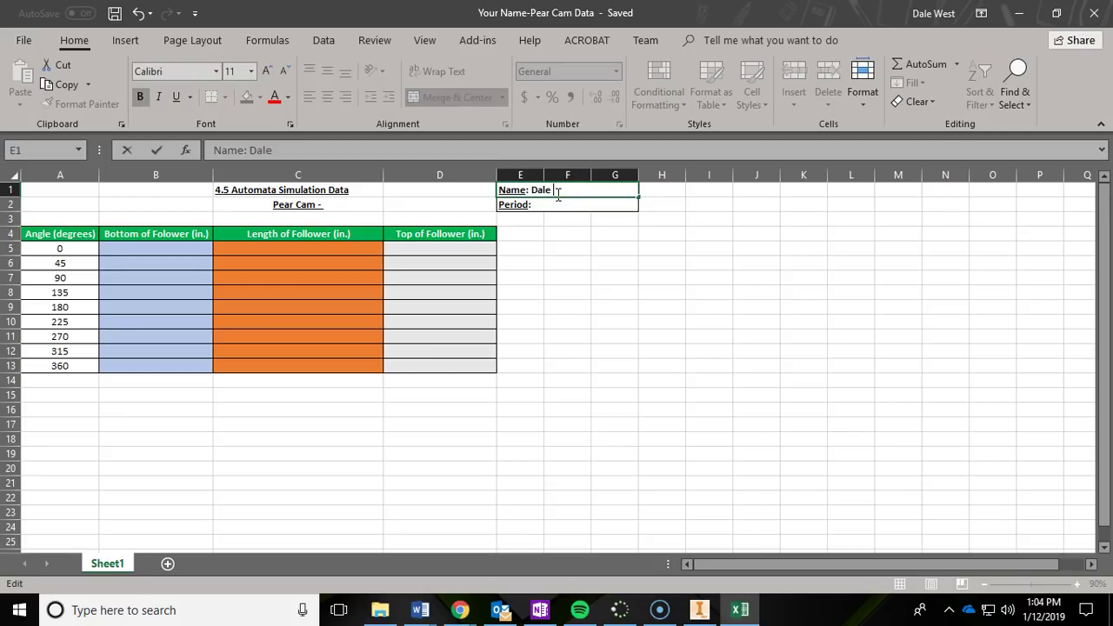
{"action": "double_click", "coordinate": [552, 207]}
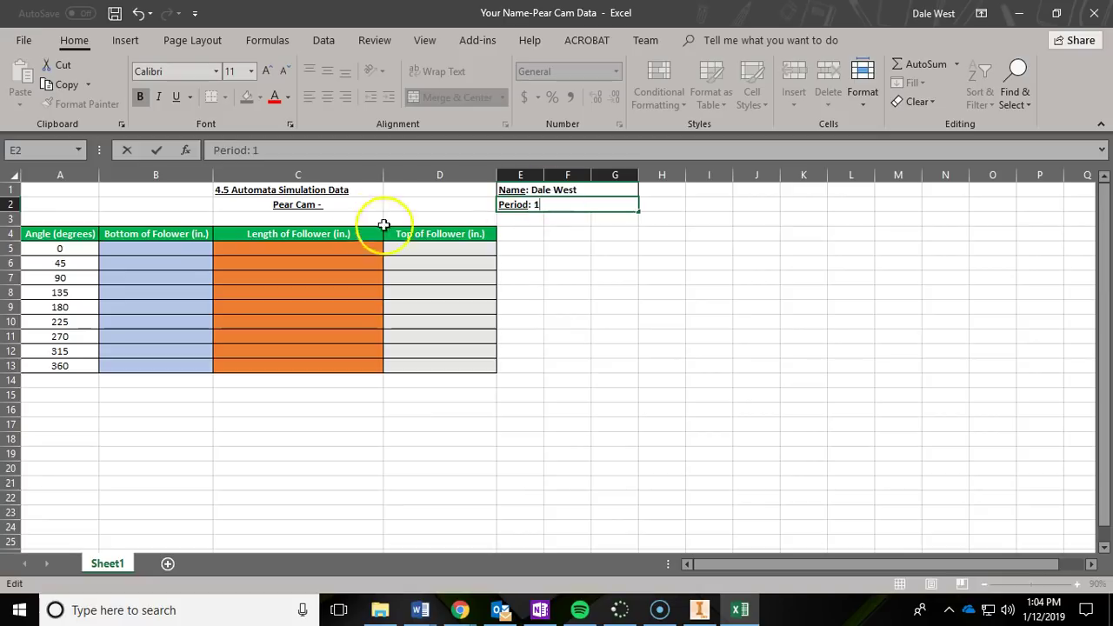
{"action": "double_click", "coordinate": [329, 205]}
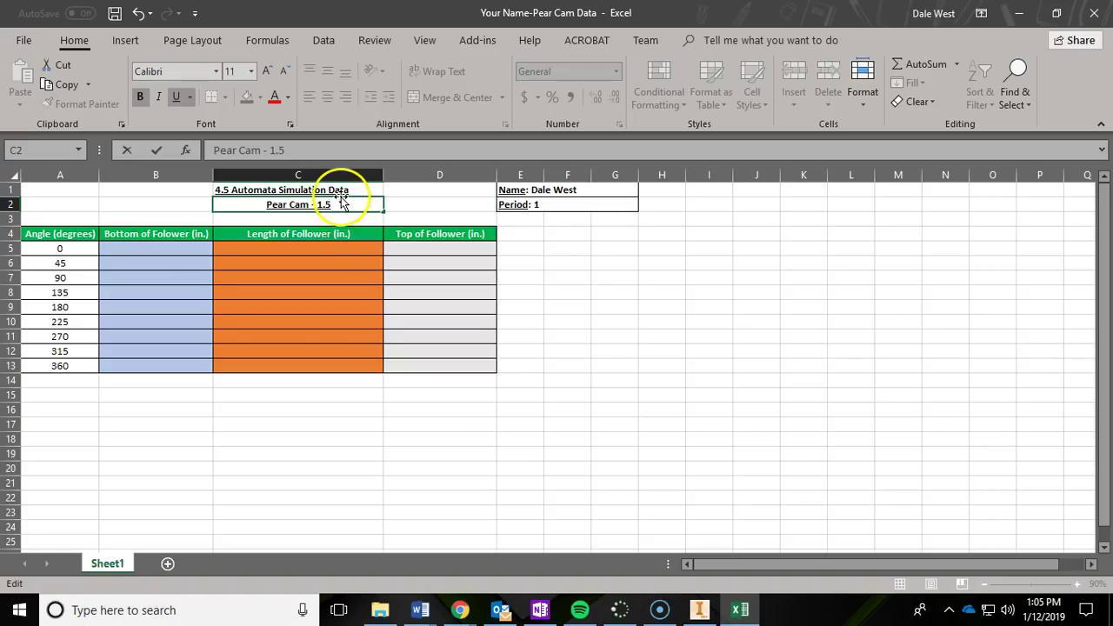
{"action": "left_click", "coordinate": [412, 201]}
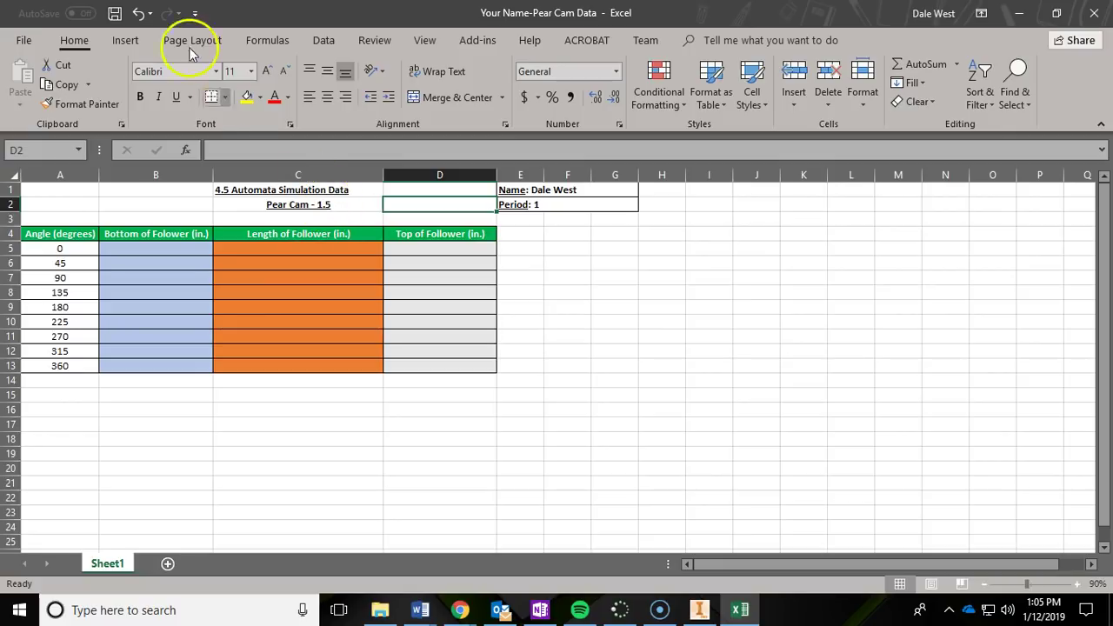
{"action": "left_click", "coordinate": [114, 13]}
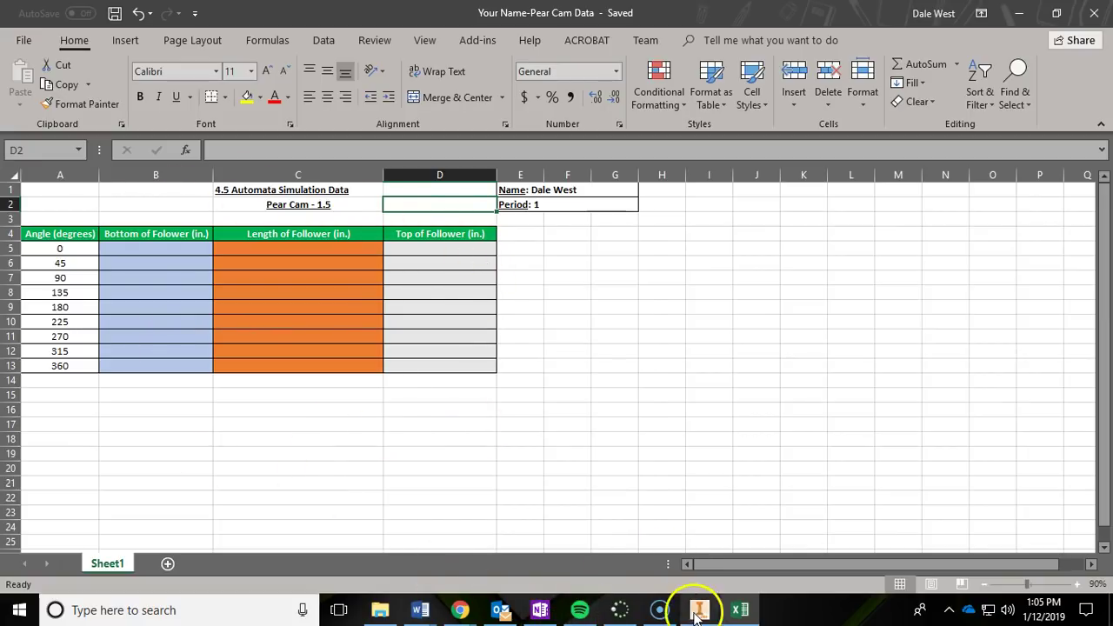
{"action": "mouse_move", "coordinate": [700, 615]}
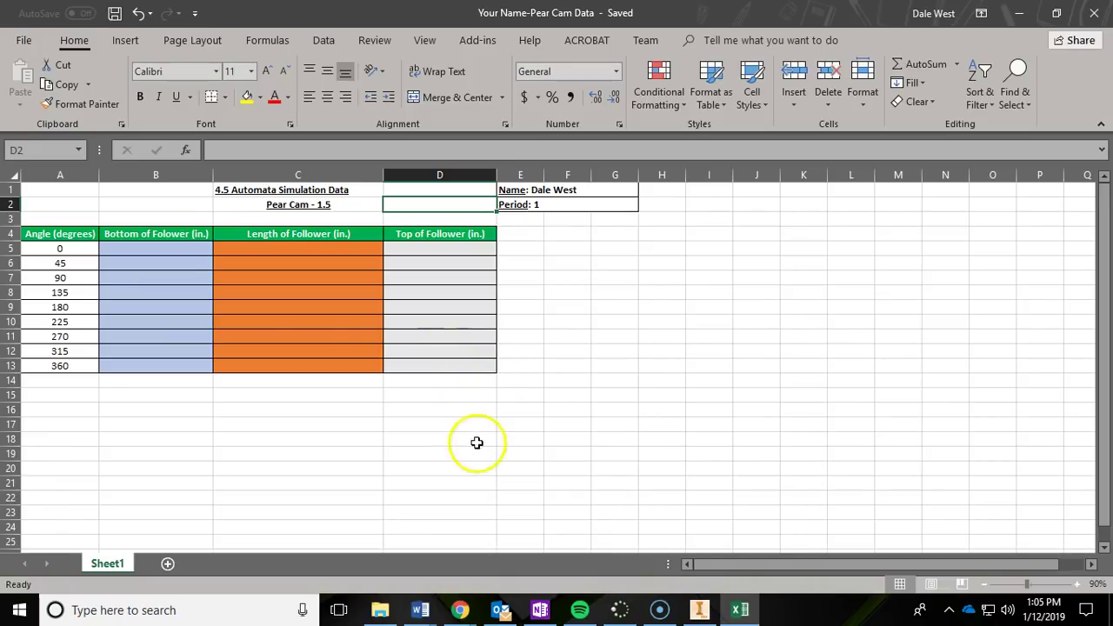
{"action": "left_click", "coordinate": [434, 437]}
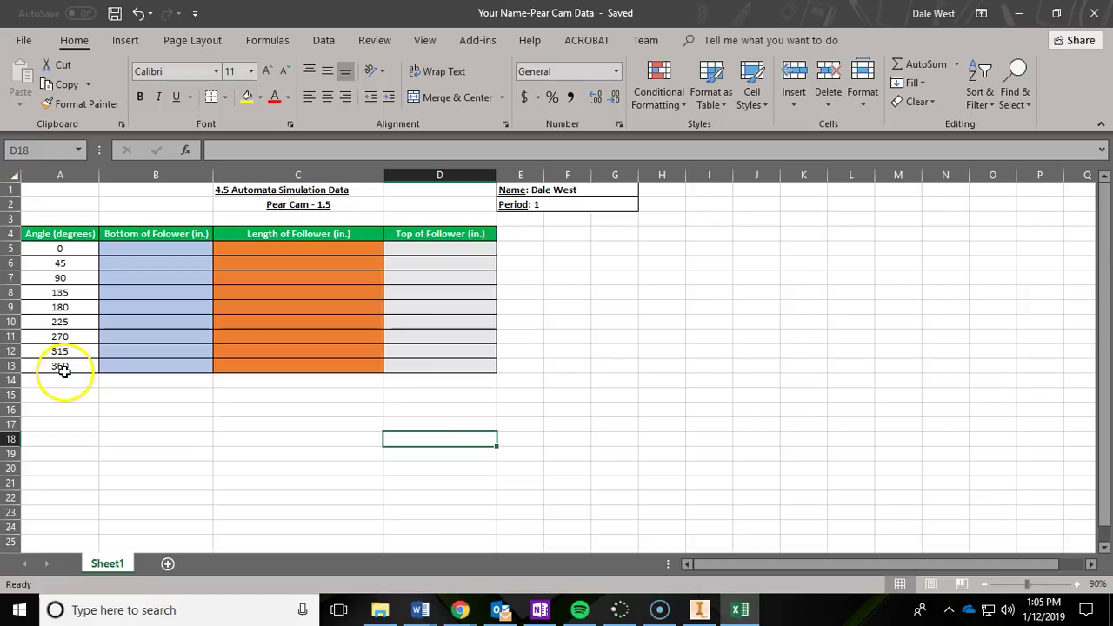
{"action": "left_click", "coordinate": [700, 609]}
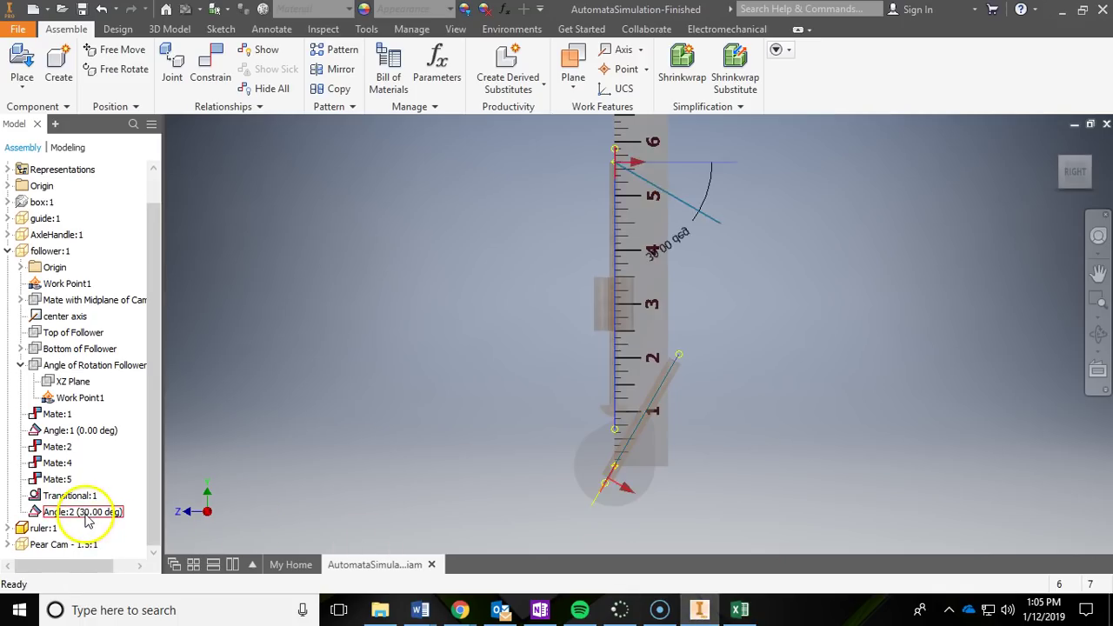
{"action": "left_click", "coordinate": [739, 609]}
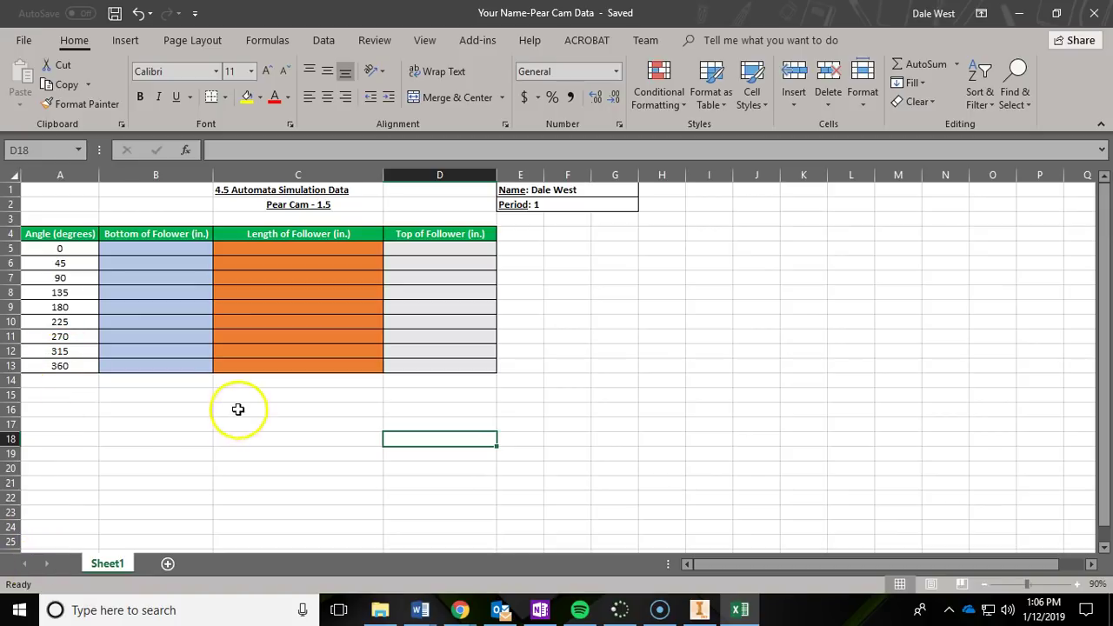
{"action": "left_click", "coordinate": [63, 249]}
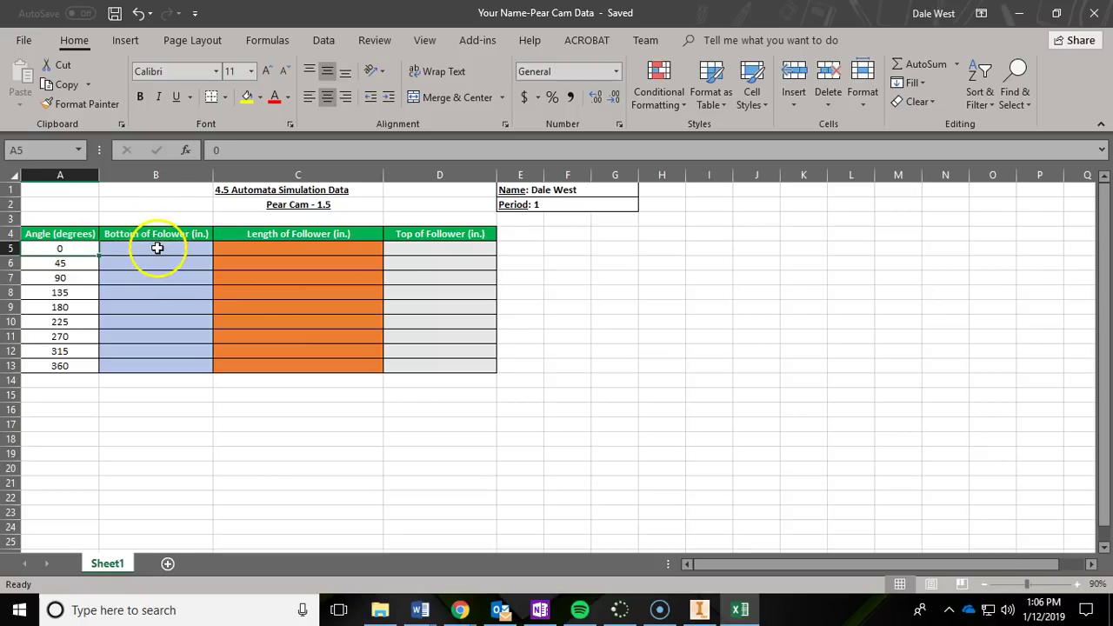
{"action": "left_click", "coordinate": [157, 248]}
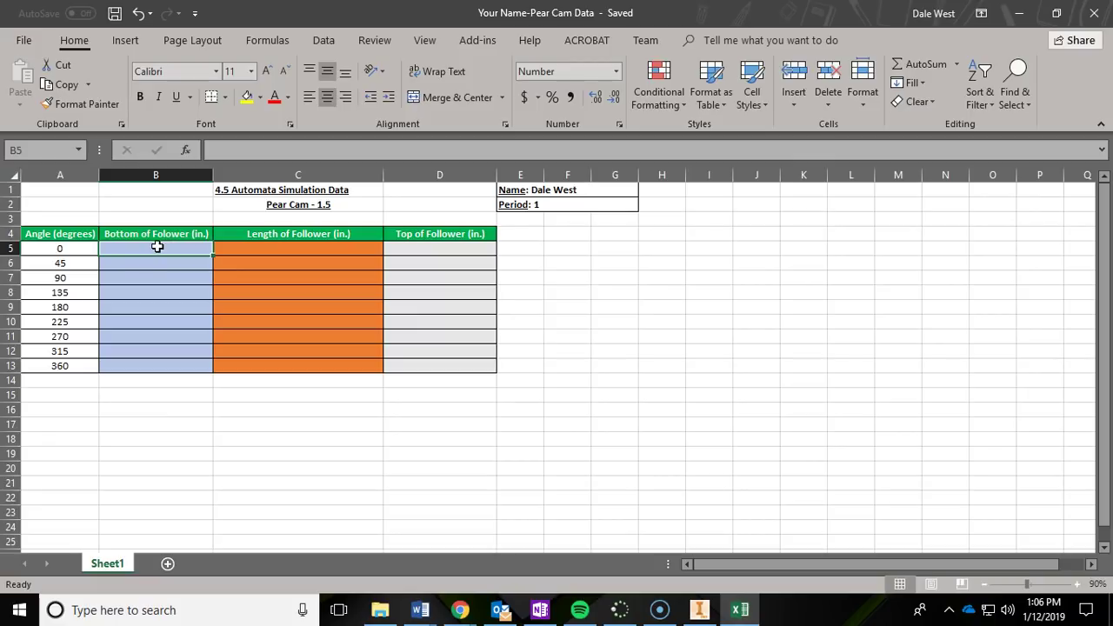
{"action": "left_click", "coordinate": [237, 247]}
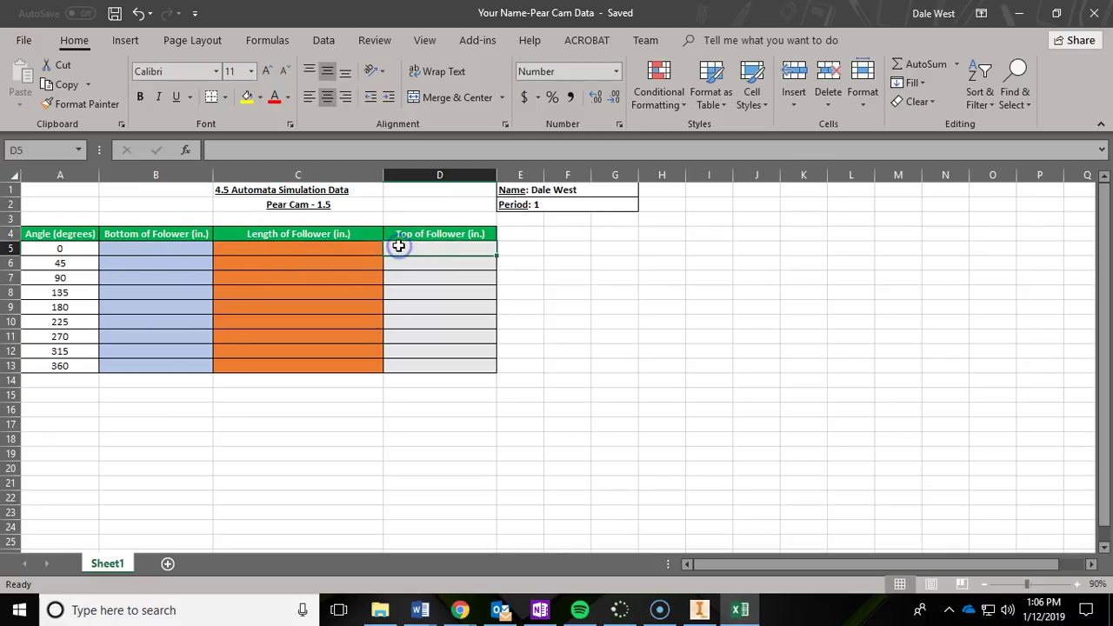
{"action": "left_click", "coordinate": [141, 248]}
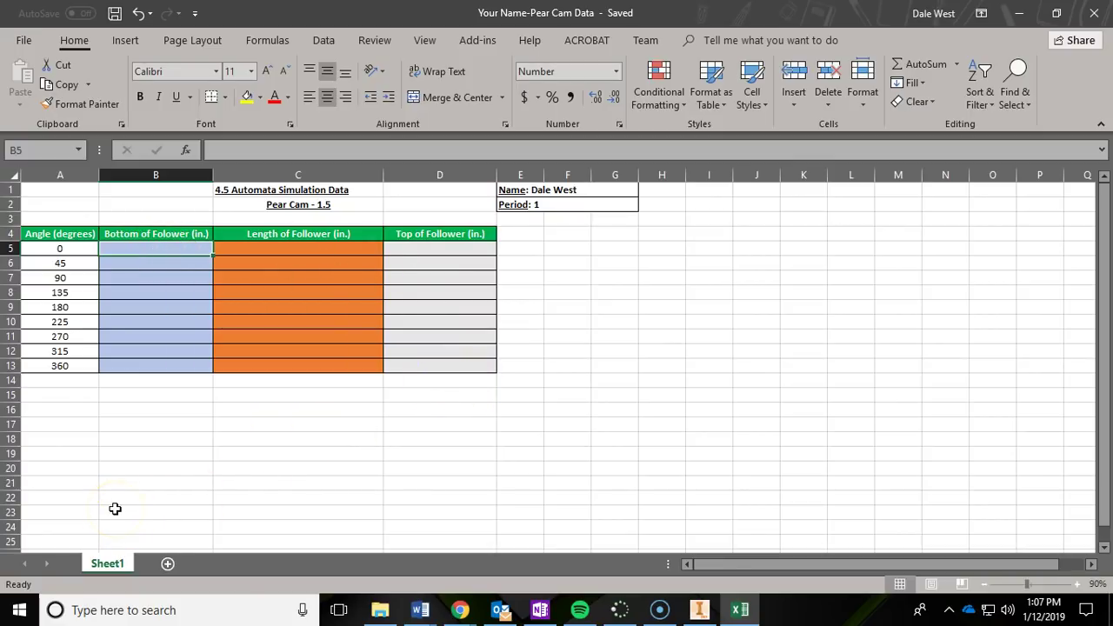
Back in Inventor, set the Angle:2 constraint to 0 deg
{"action": "left_click", "coordinate": [698, 609]}
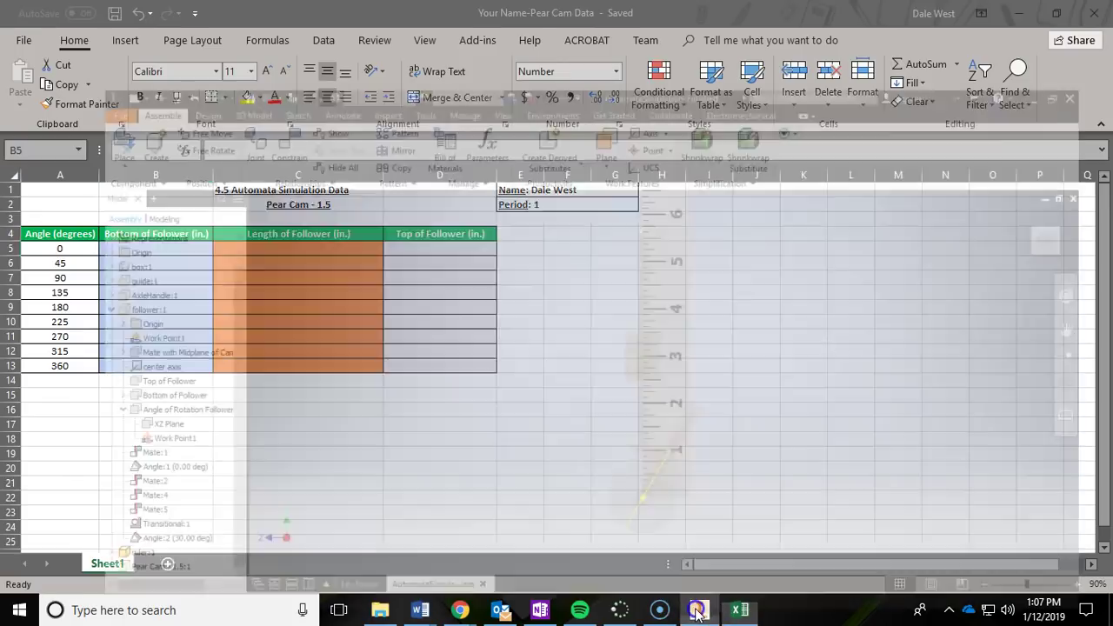
{"action": "mouse_move", "coordinate": [95, 519]}
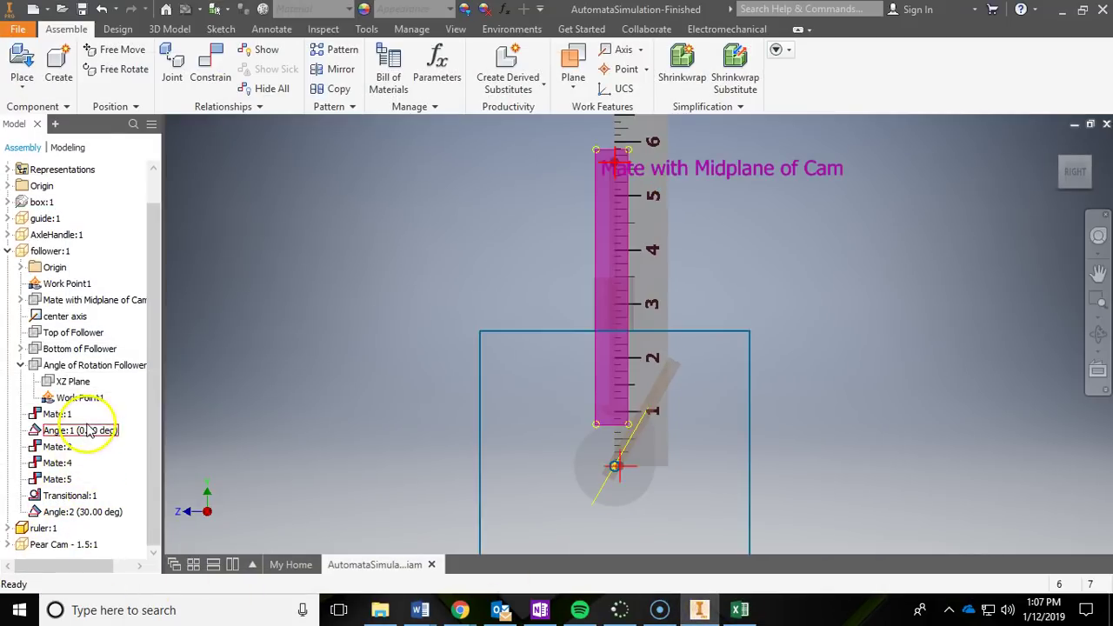
{"action": "left_click", "coordinate": [97, 516]}
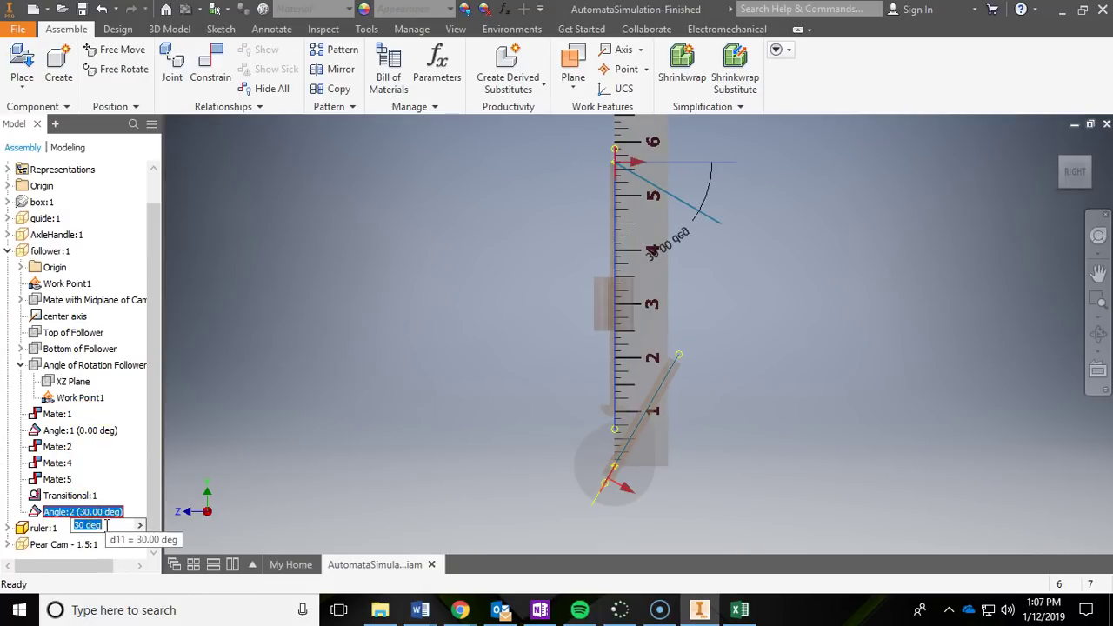
{"action": "type", "text": "0"}
{"action": "key", "text": "Return"}
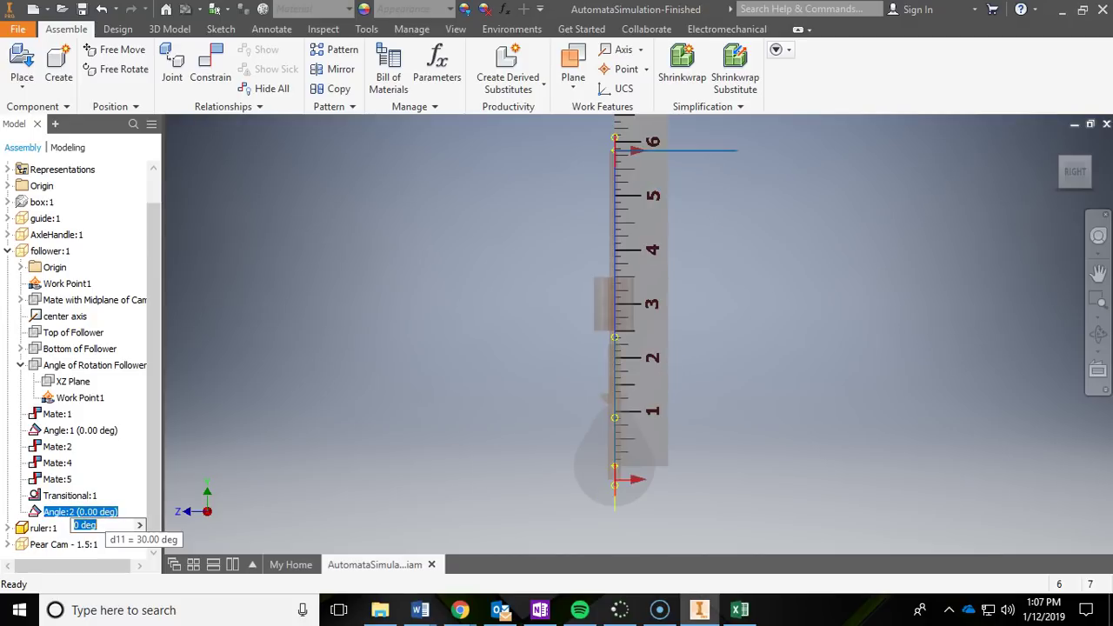
Zoom and pan to inspect the follower's bottom against ruler mark 1
{"action": "key", "text": "F2"}
{"action": "left_click_drag", "start_coordinate": [518, 418], "coordinate": [531, 405]}
{"action": "scroll", "coordinate": [577, 367], "scroll_direction": "down", "scroll_amount": 4}
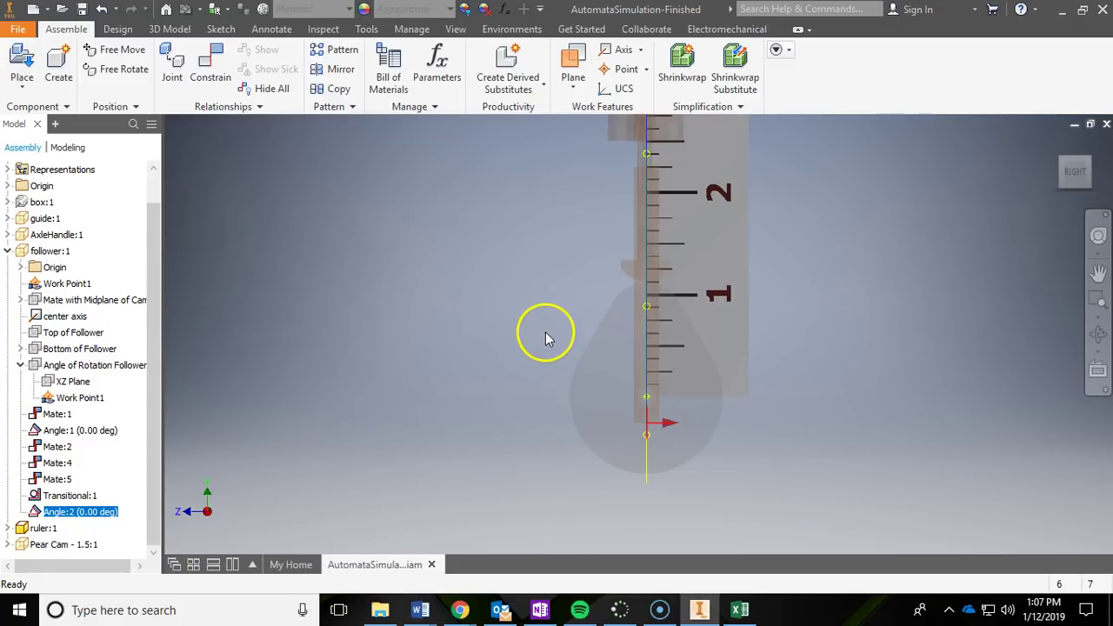
{"action": "key", "text": "F2"}
{"action": "left_click_drag", "start_coordinate": [566, 301], "coordinate": [444, 351]}
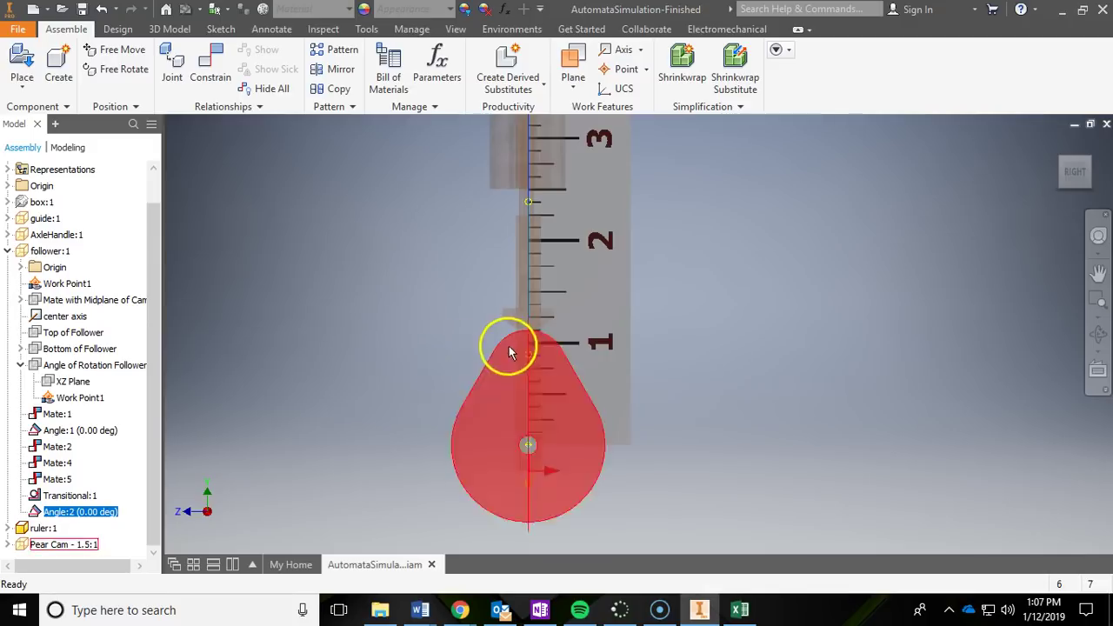
{"action": "scroll", "coordinate": [508, 344], "scroll_direction": "down", "scroll_amount": 5}
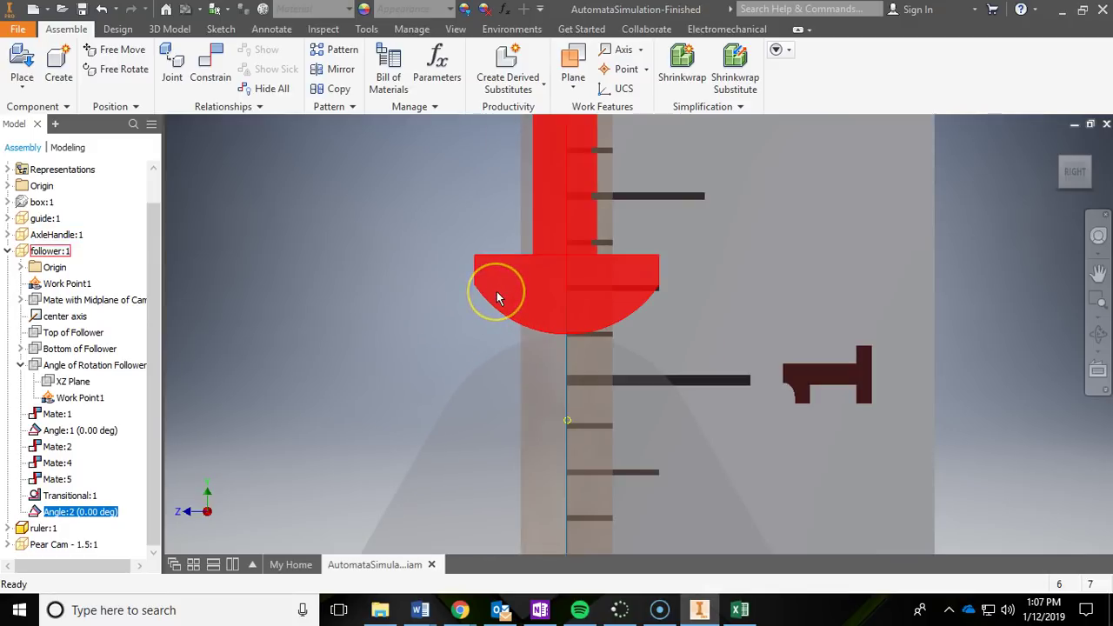
{"action": "left_click", "coordinate": [497, 294]}
{"action": "scroll", "coordinate": [397, 315], "scroll_direction": "up", "scroll_amount": 2}
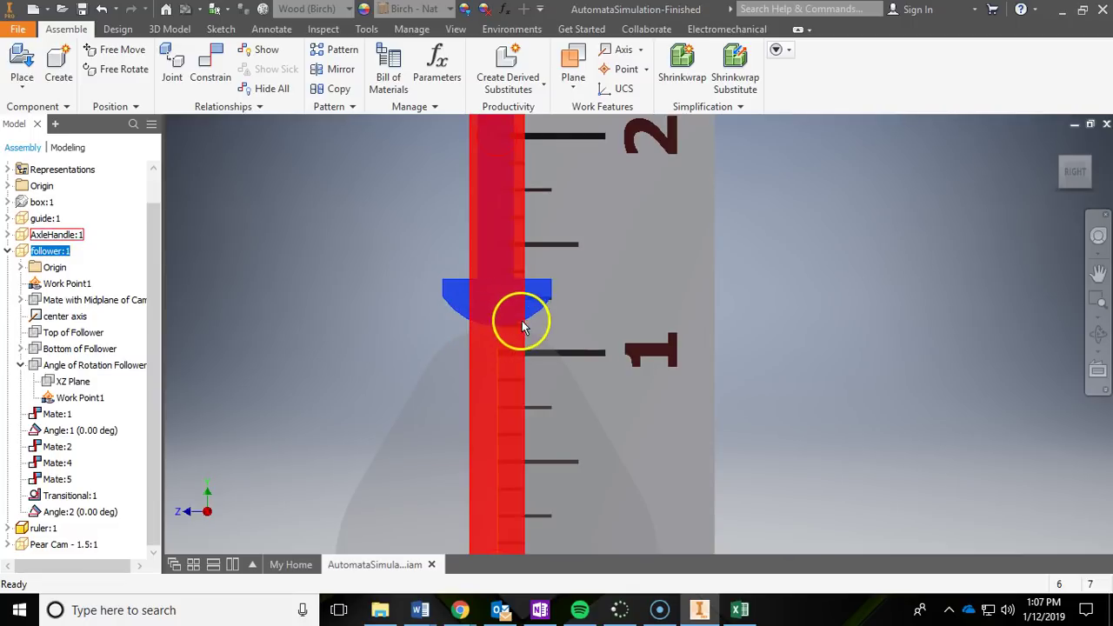
{"action": "scroll", "coordinate": [487, 322], "scroll_direction": "up", "scroll_amount": 2}
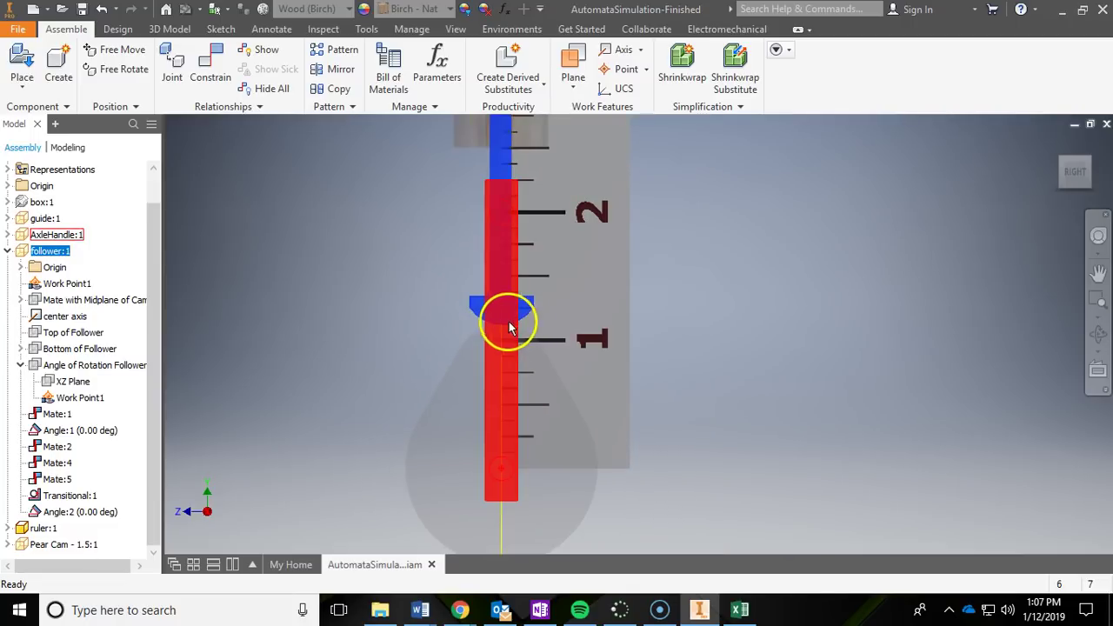
{"action": "scroll", "coordinate": [511, 328], "scroll_direction": "up", "scroll_amount": 2}
{"action": "middle_click_drag", "start_coordinate": [487, 322], "coordinate": [442, 330]}
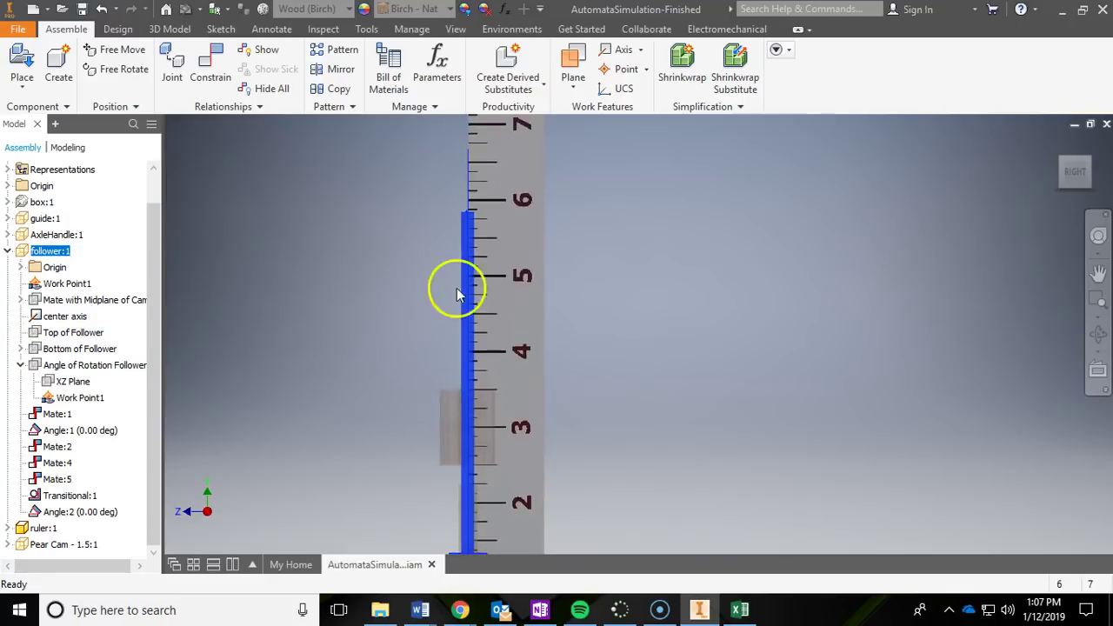
{"action": "scroll", "coordinate": [470, 204], "scroll_direction": "down", "scroll_amount": 4}
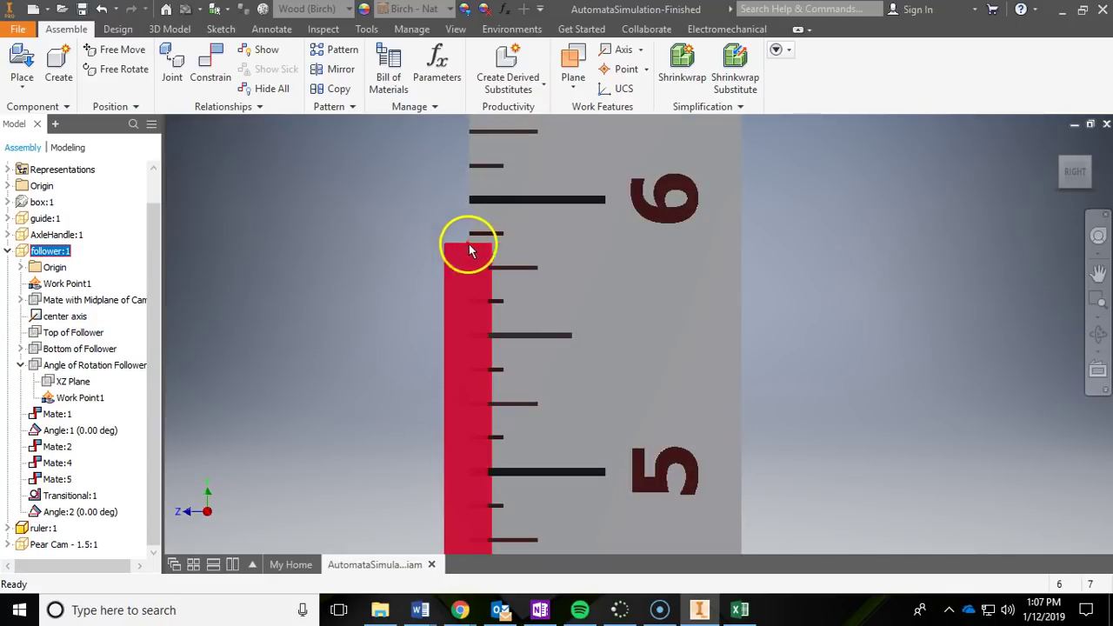
{"action": "scroll", "coordinate": [447, 249], "scroll_direction": "up", "scroll_amount": 2}
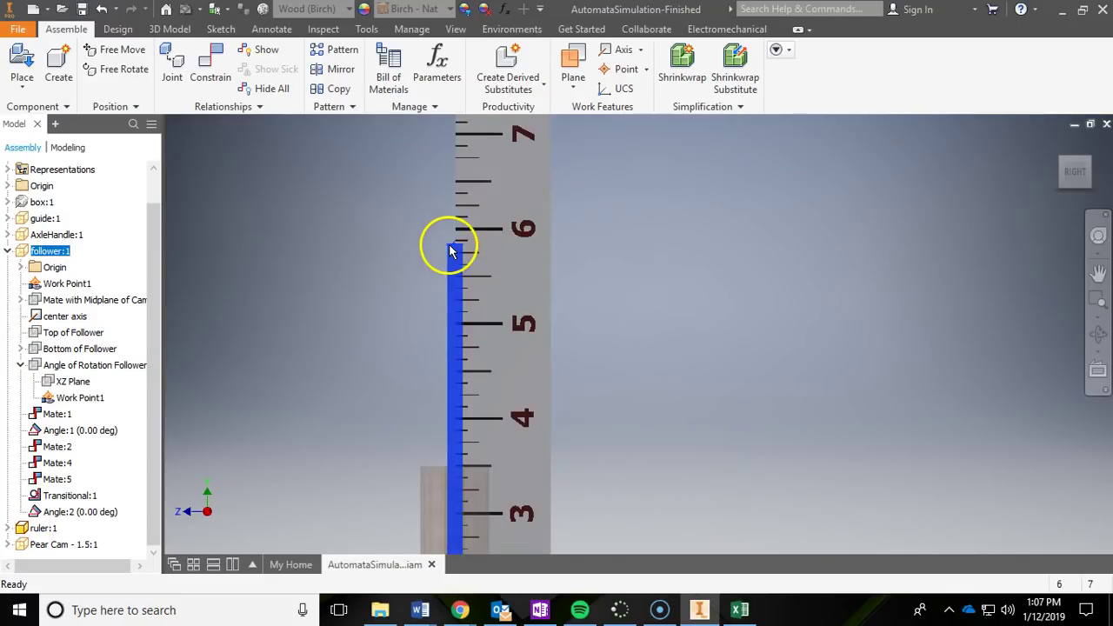
{"action": "middle_click_drag", "start_coordinate": [447, 248], "coordinate": [461, 244]}
{"action": "scroll", "coordinate": [498, 400], "scroll_direction": "down", "scroll_amount": 2}
{"action": "scroll", "coordinate": [513, 460], "scroll_direction": "up", "scroll_amount": 2}
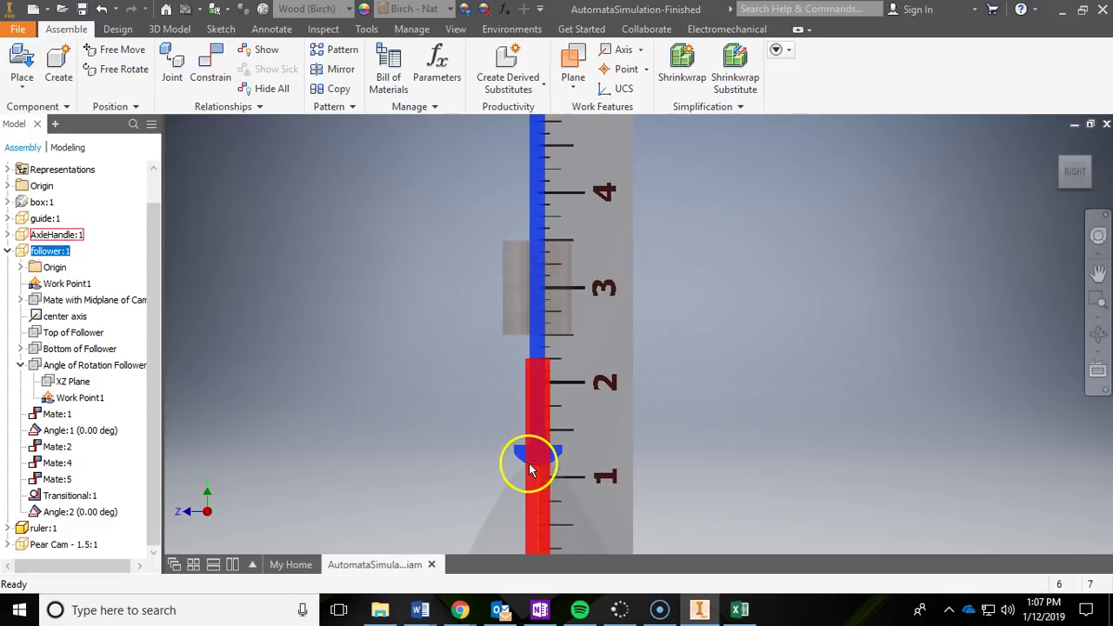
{"action": "middle_click_drag", "start_coordinate": [339, 472], "coordinate": [368, 331]}
Check the Excel sheet, then compare the follower bottom with the ruler at 0 deg
{"action": "left_click", "coordinate": [740, 609]}
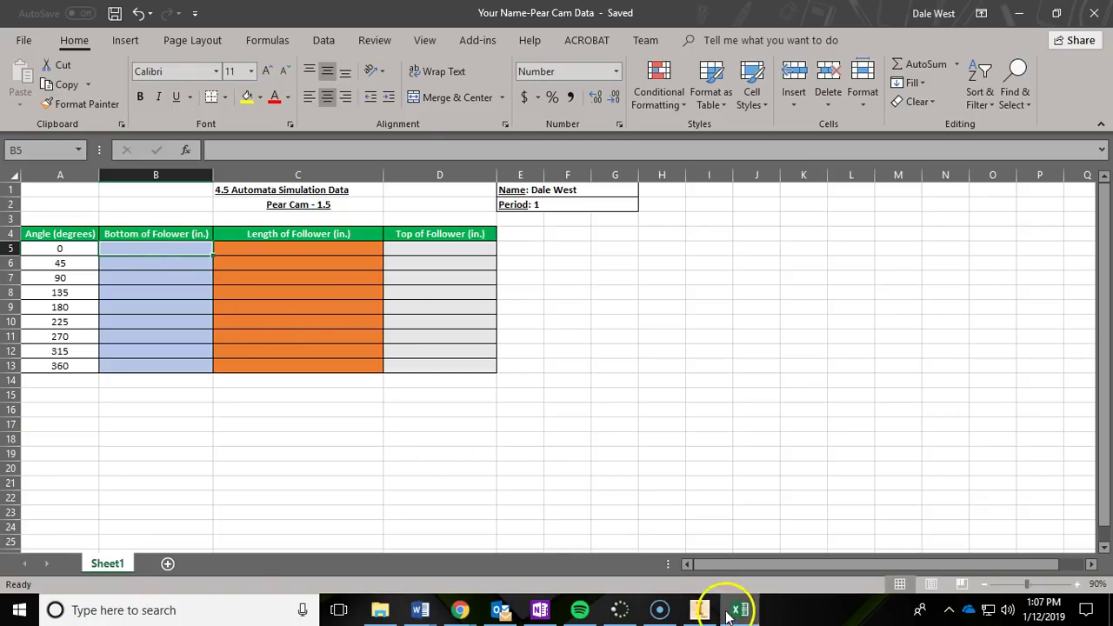
{"action": "left_click", "coordinate": [699, 610]}
{"action": "scroll", "coordinate": [752, 376], "scroll_direction": "down", "scroll_amount": 4}
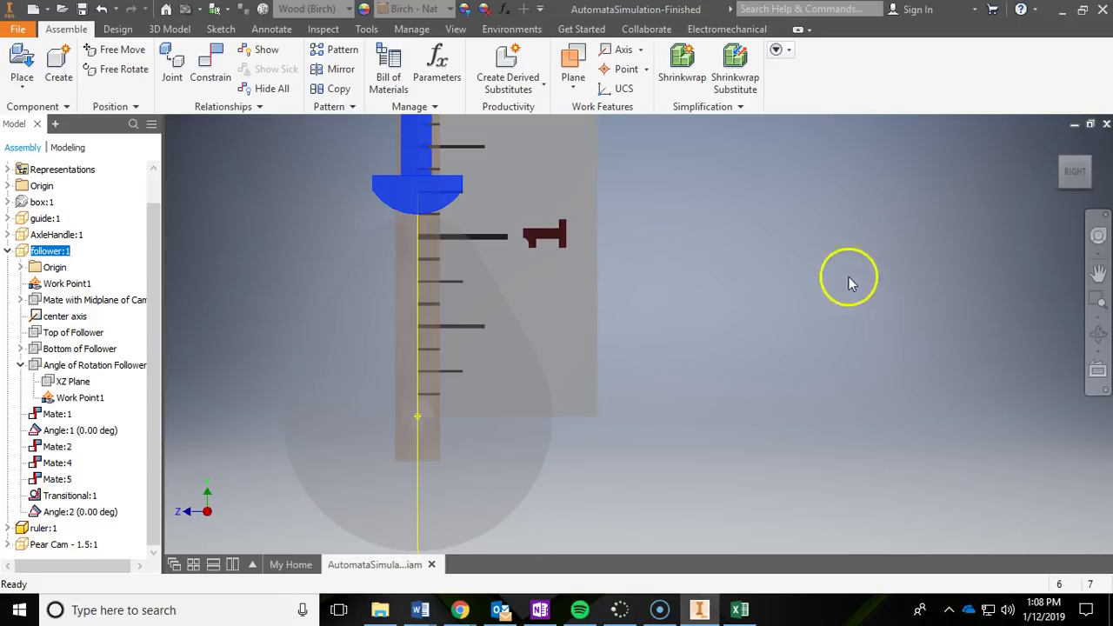
{"action": "middle_click_drag", "start_coordinate": [802, 373], "coordinate": [820, 402]}
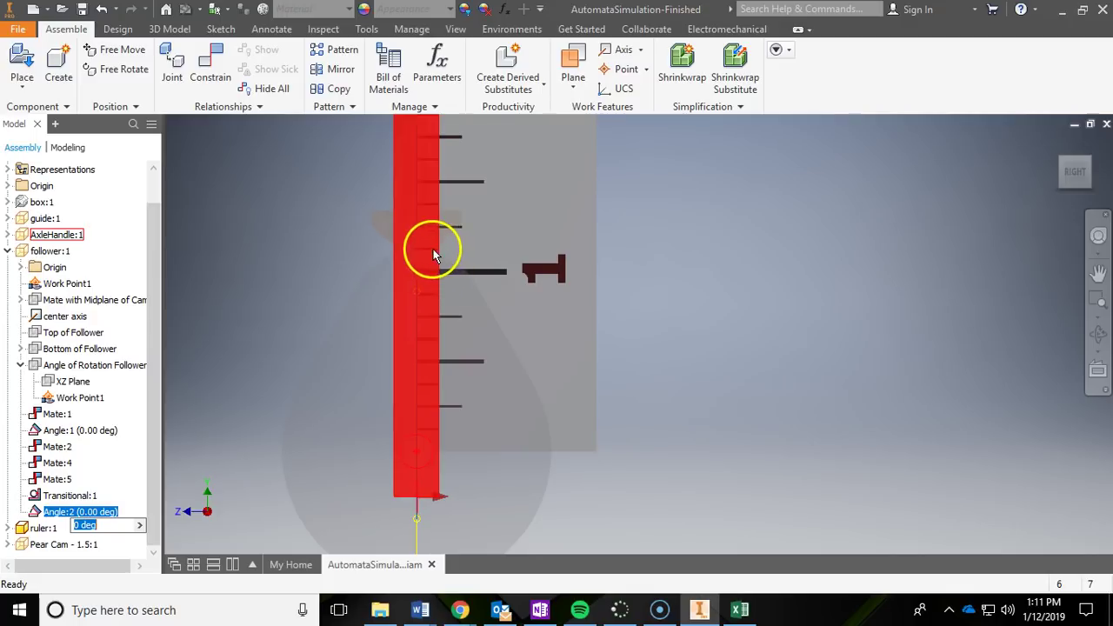
{"action": "left_click", "coordinate": [704, 260]}
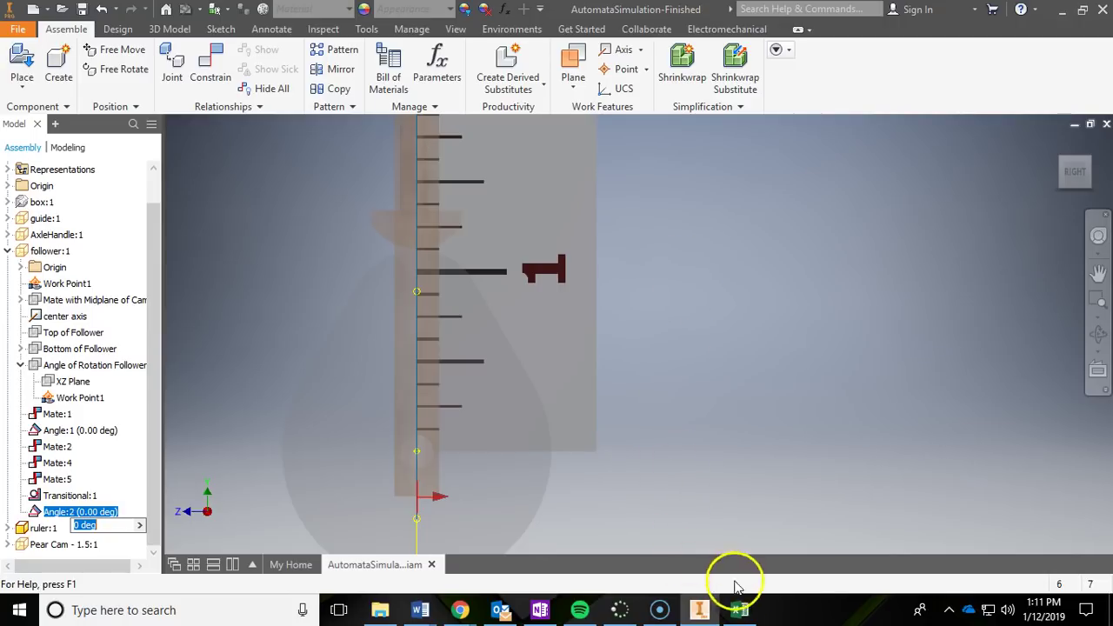
Enter 1.125 in cell B5 as the 0° Bottom of Follower value
{"action": "left_click", "coordinate": [739, 610]}
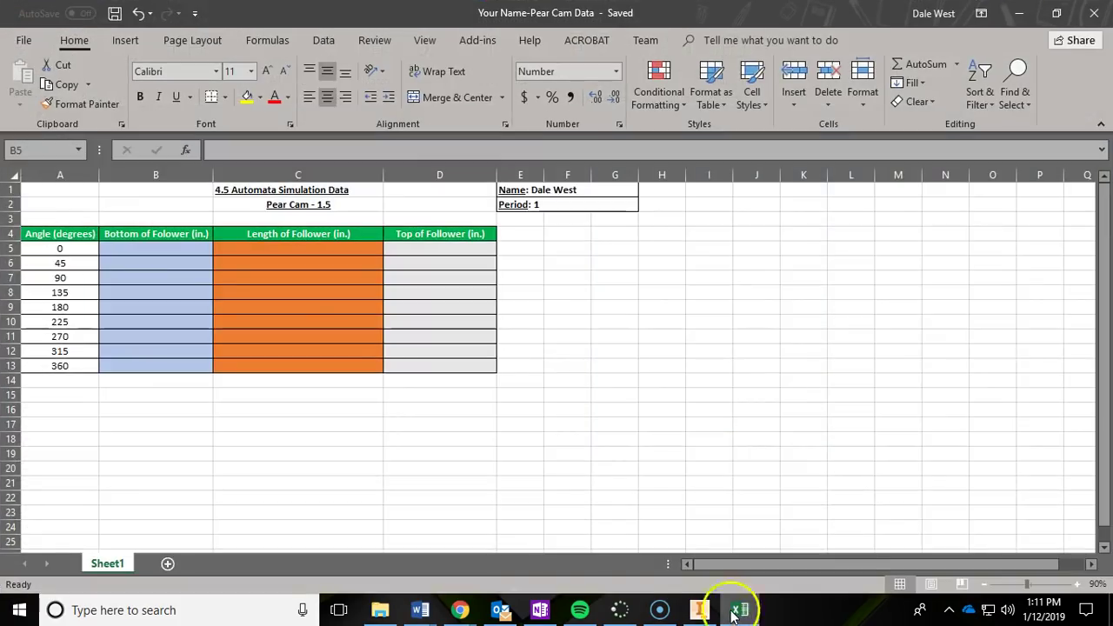
{"action": "left_click", "coordinate": [156, 251]}
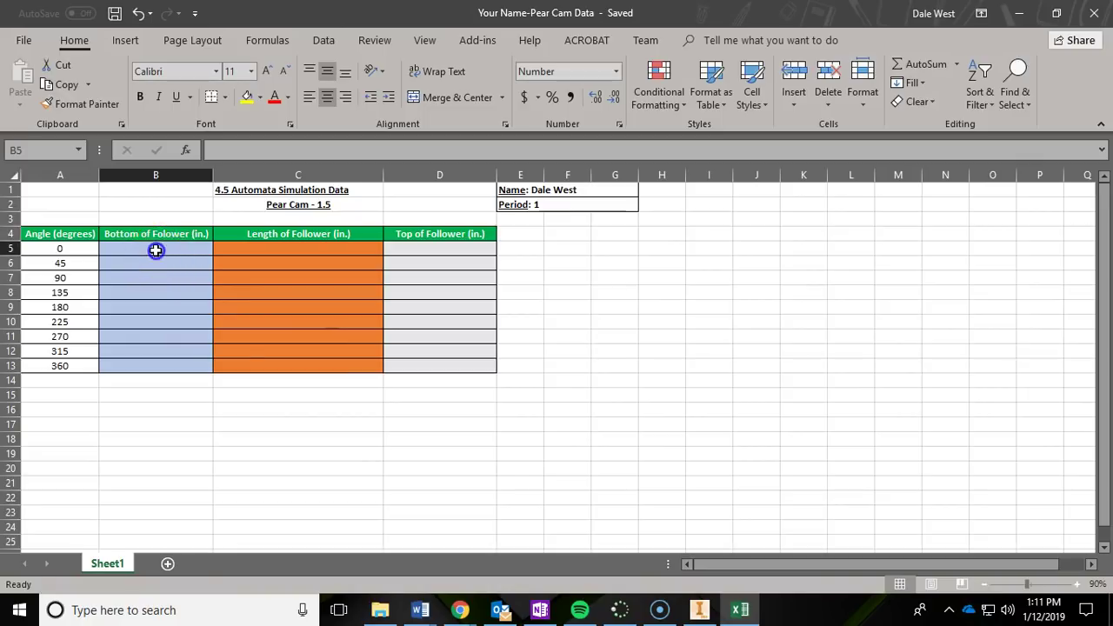
{"action": "type", "text": "="}
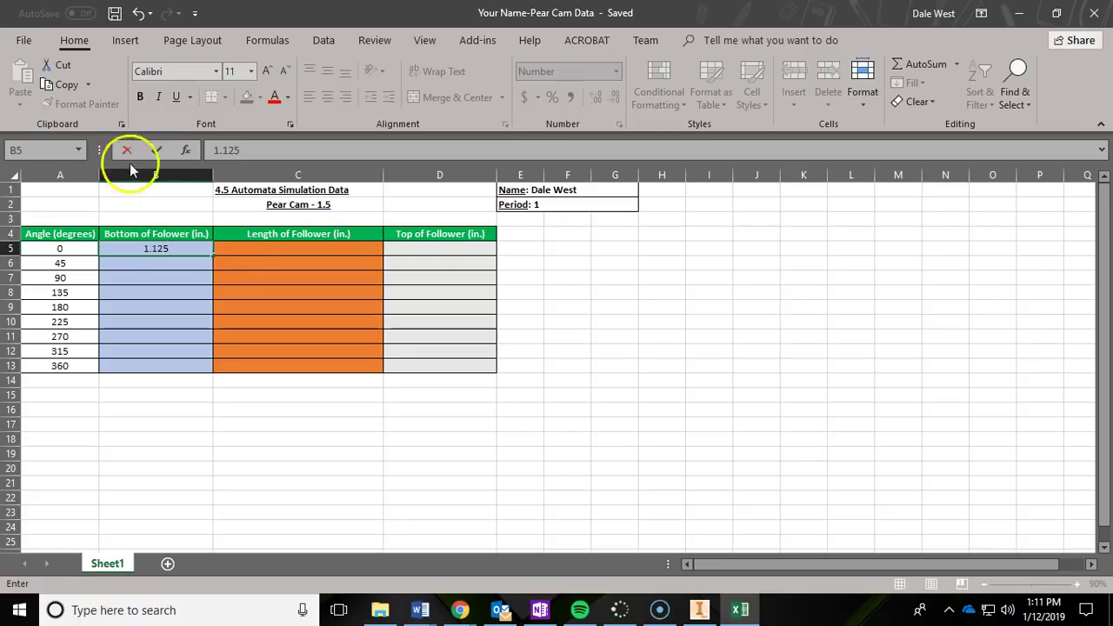
{"action": "left_click", "coordinate": [209, 263]}
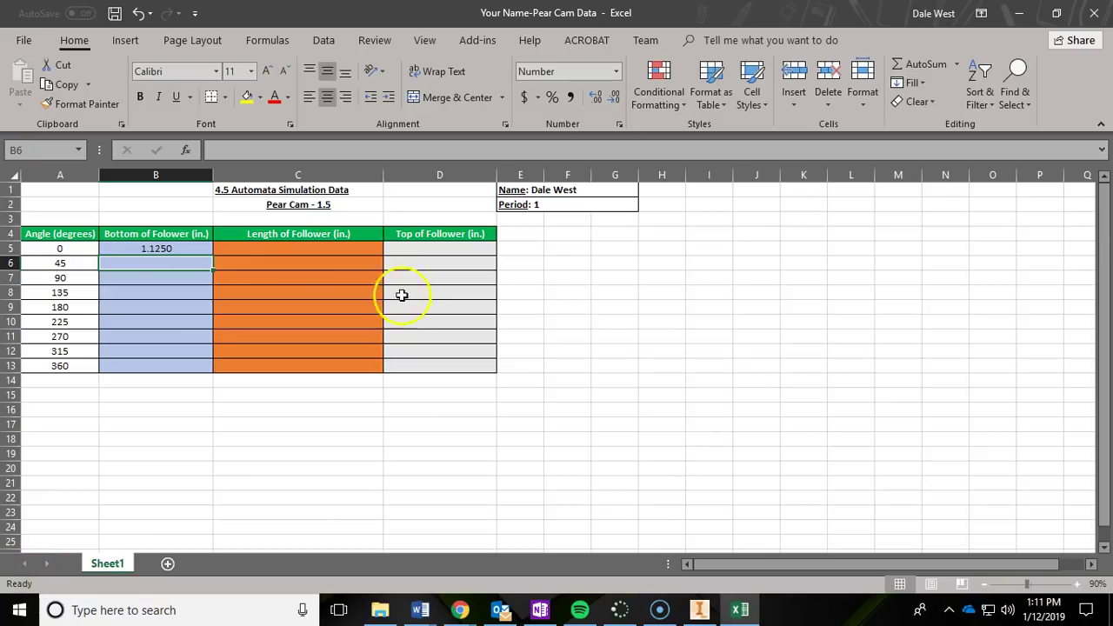
{"action": "left_click", "coordinate": [417, 250]}
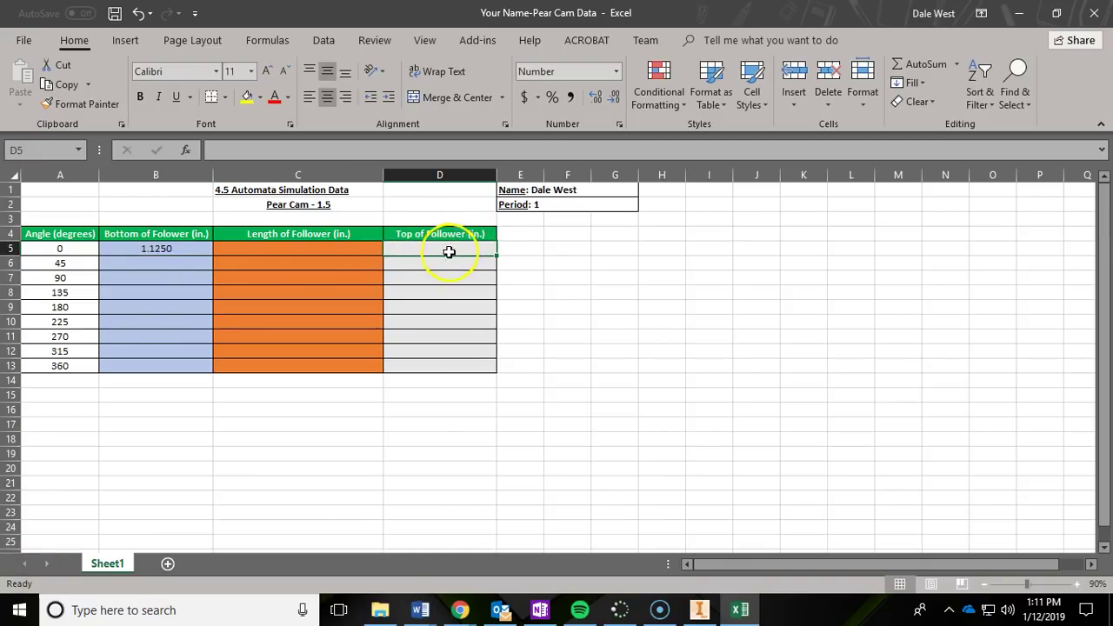
Zoom onto the ruler near the 6-inch mark and select the follower to read its top height
{"action": "left_click", "coordinate": [698, 613]}
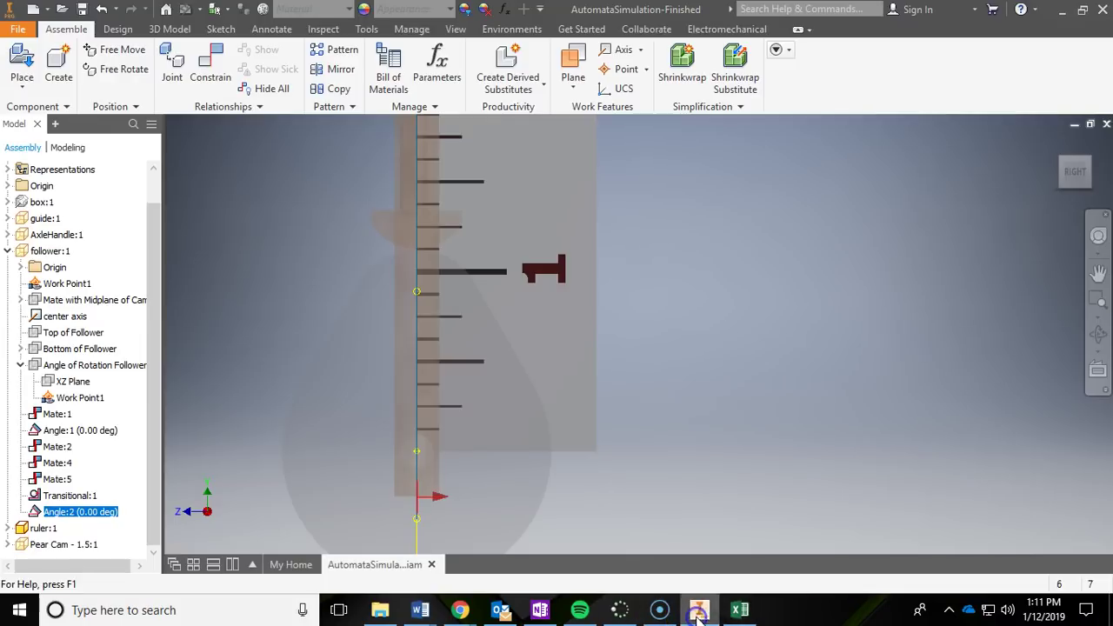
{"action": "scroll", "coordinate": [675, 423], "scroll_direction": "down", "scroll_amount": 3}
{"action": "middle_click_drag", "start_coordinate": [675, 423], "coordinate": [677, 472]}
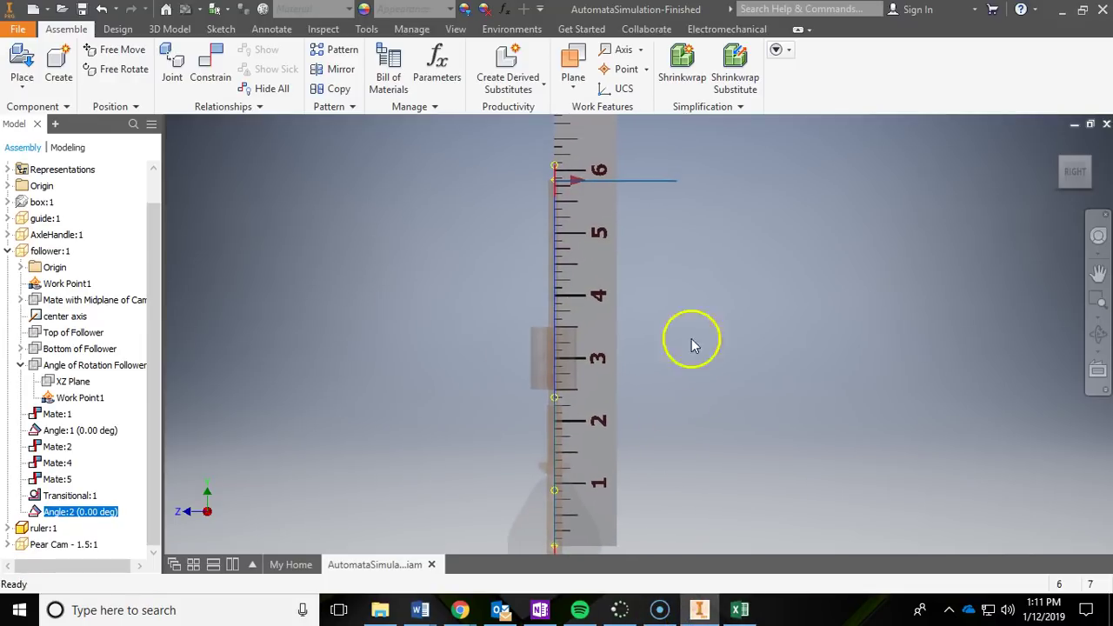
{"action": "scroll", "coordinate": [686, 179], "scroll_direction": "up", "scroll_amount": 5}
{"action": "middle_click_drag", "start_coordinate": [647, 193], "coordinate": [827, 219]}
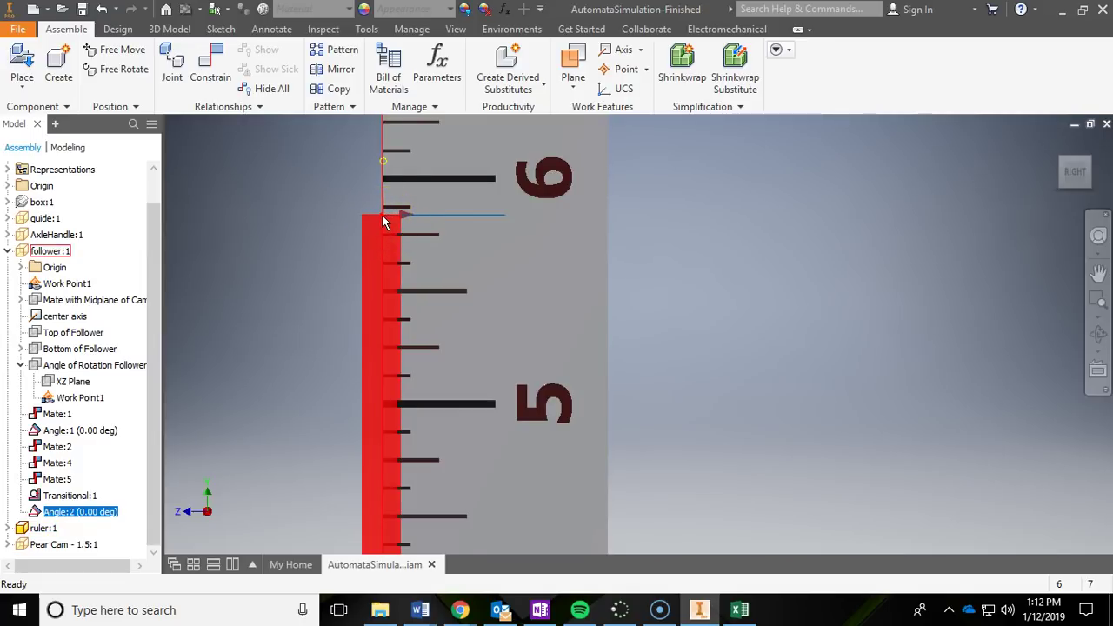
{"action": "left_click", "coordinate": [409, 242]}
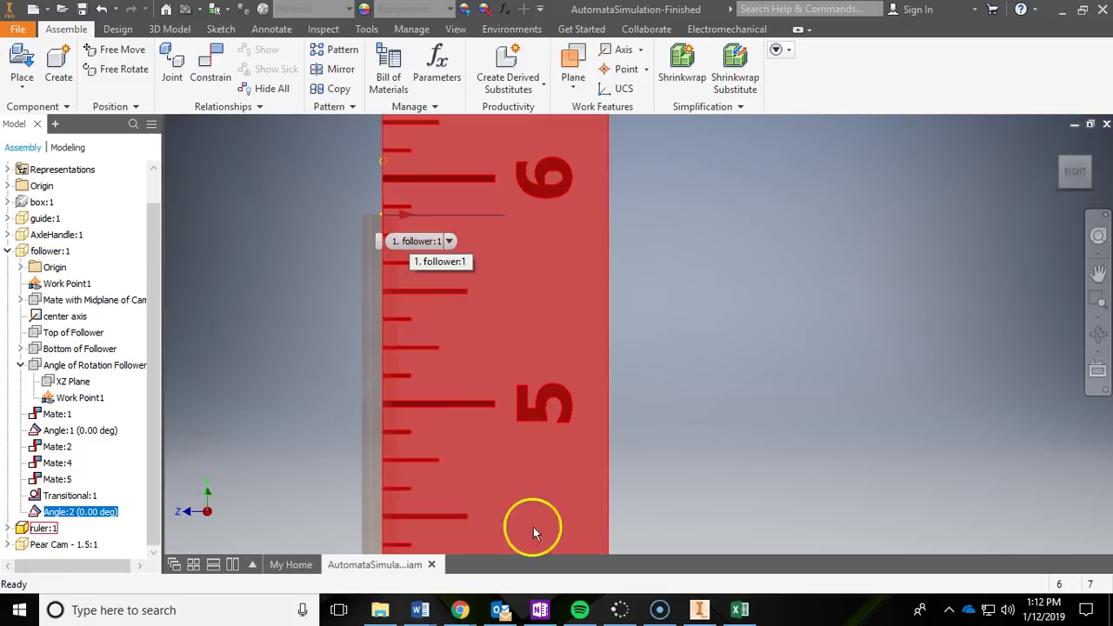
Enter =5+13/16 in D5 so the 0° Top of Follower reads 5.8125
{"action": "left_click", "coordinate": [740, 609]}
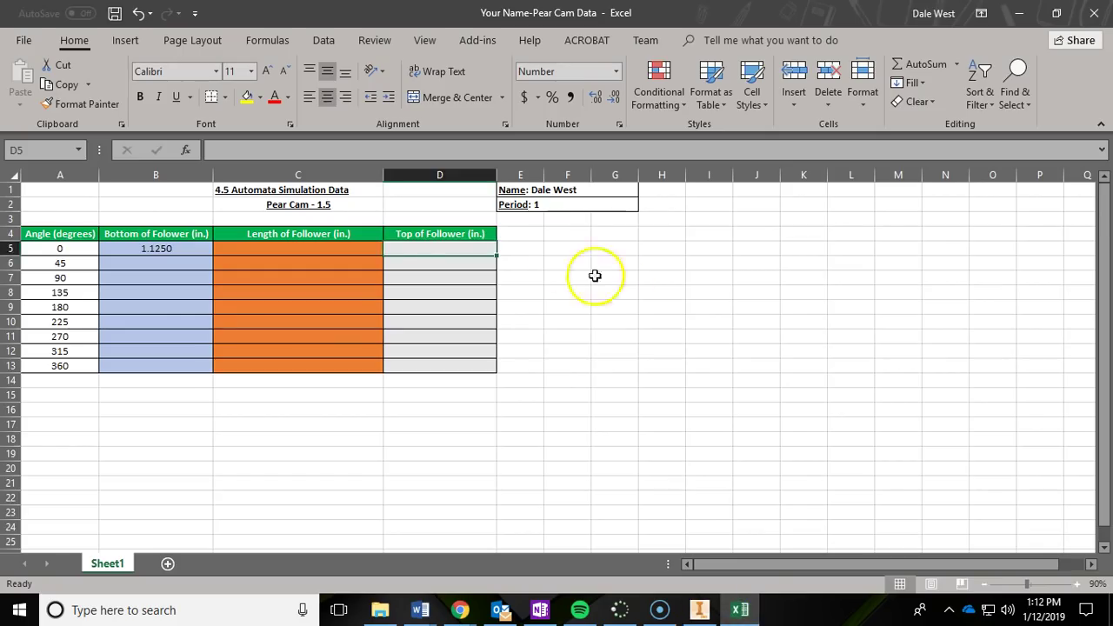
{"action": "double_click", "coordinate": [421, 249]}
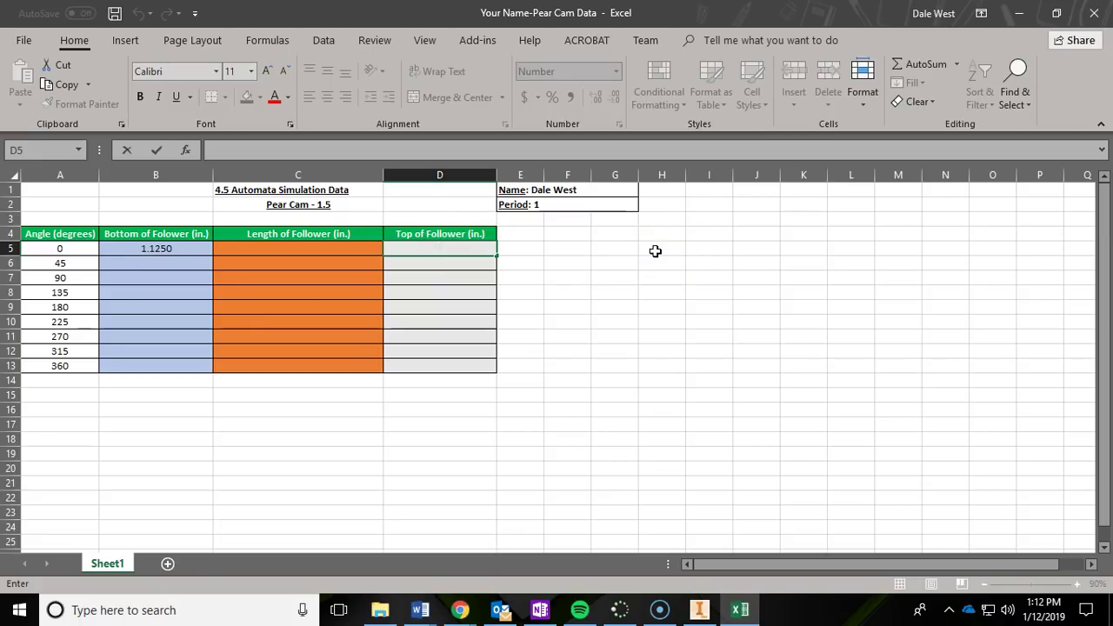
{"action": "type", "text": "=5+13/16"}
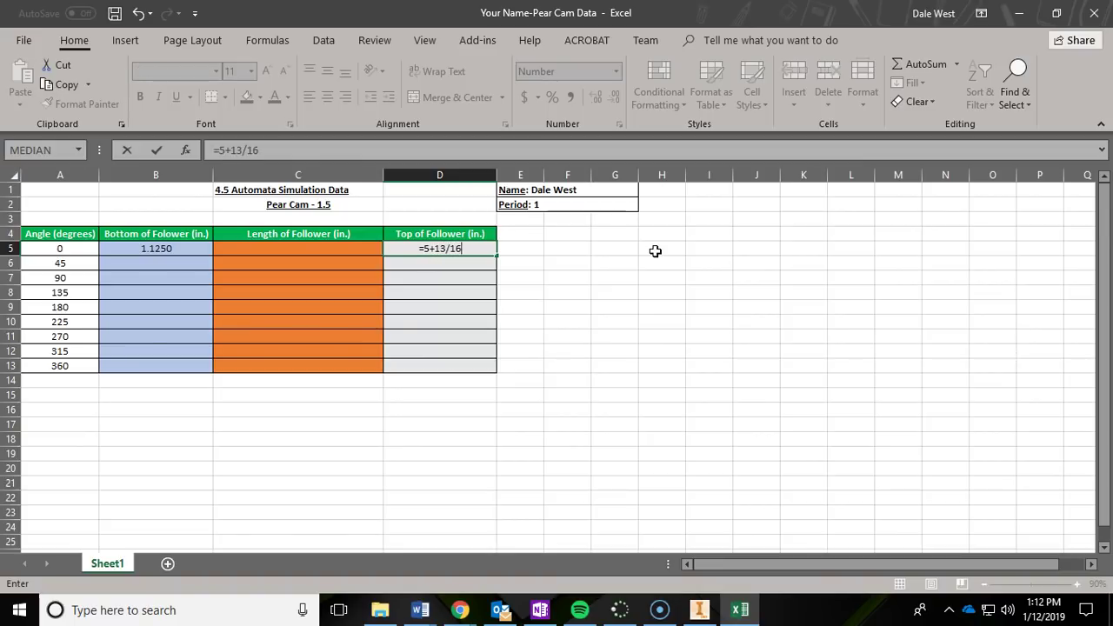
{"action": "left_click", "coordinate": [480, 266]}
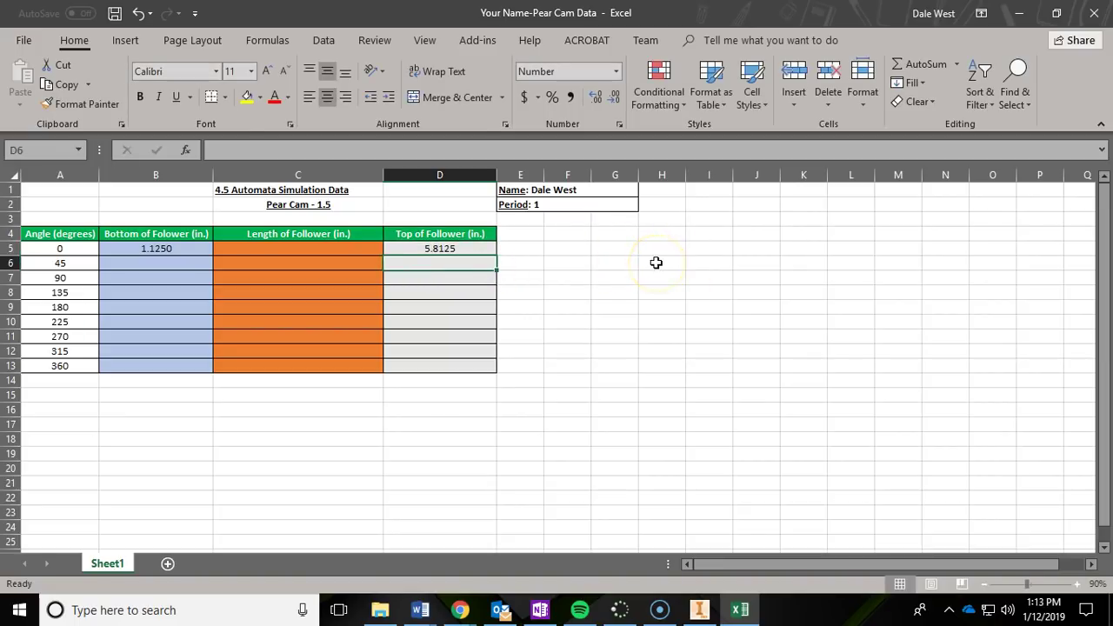
{"action": "left_click", "coordinate": [319, 248]}
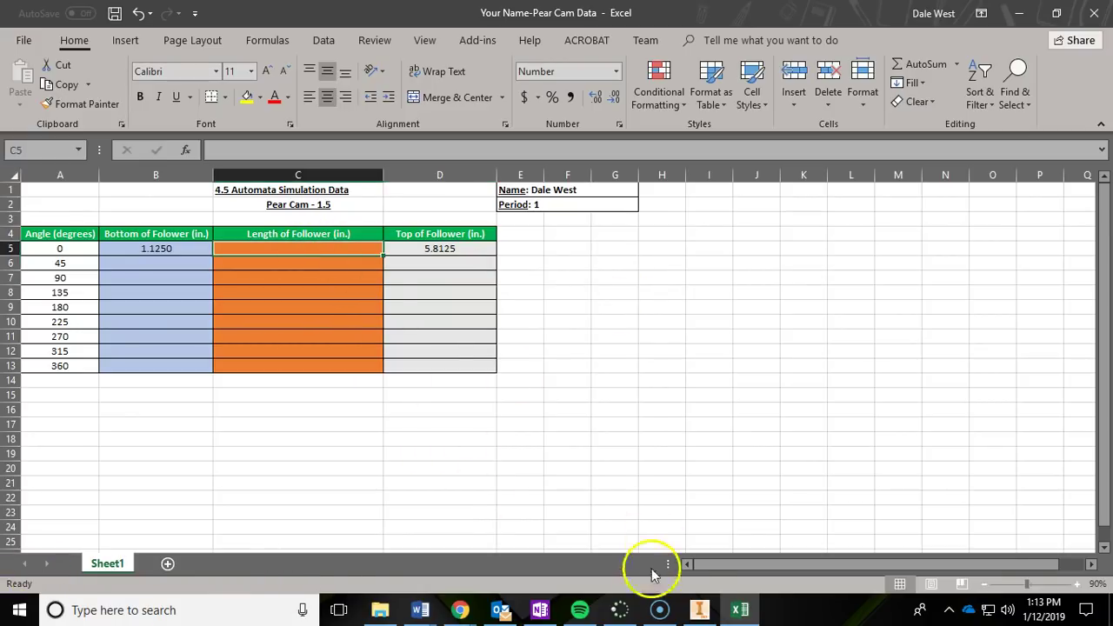
Return the assembly to the RIGHT ViewCube view showing the full follower and ruler
{"action": "left_click", "coordinate": [699, 609]}
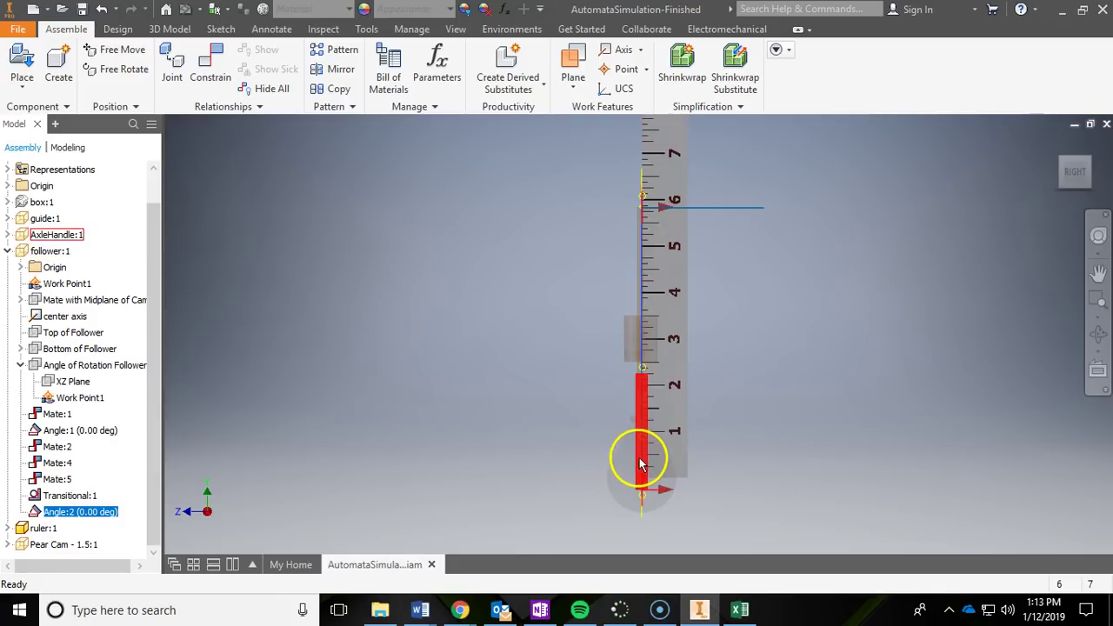
{"action": "key", "text": "F4"}
{"action": "left_click_drag", "start_coordinate": [698, 391], "coordinate": [764, 392]}
{"action": "scroll", "coordinate": [768, 392], "scroll_direction": "up", "scroll_amount": 3}
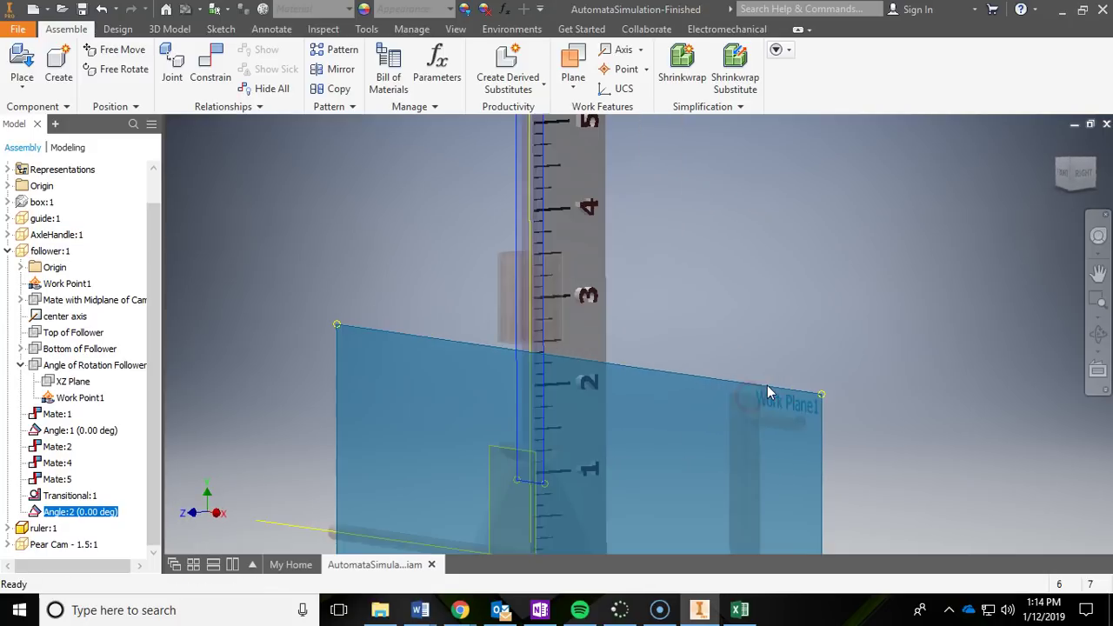
{"action": "scroll", "coordinate": [802, 330], "scroll_direction": "down", "scroll_amount": 3}
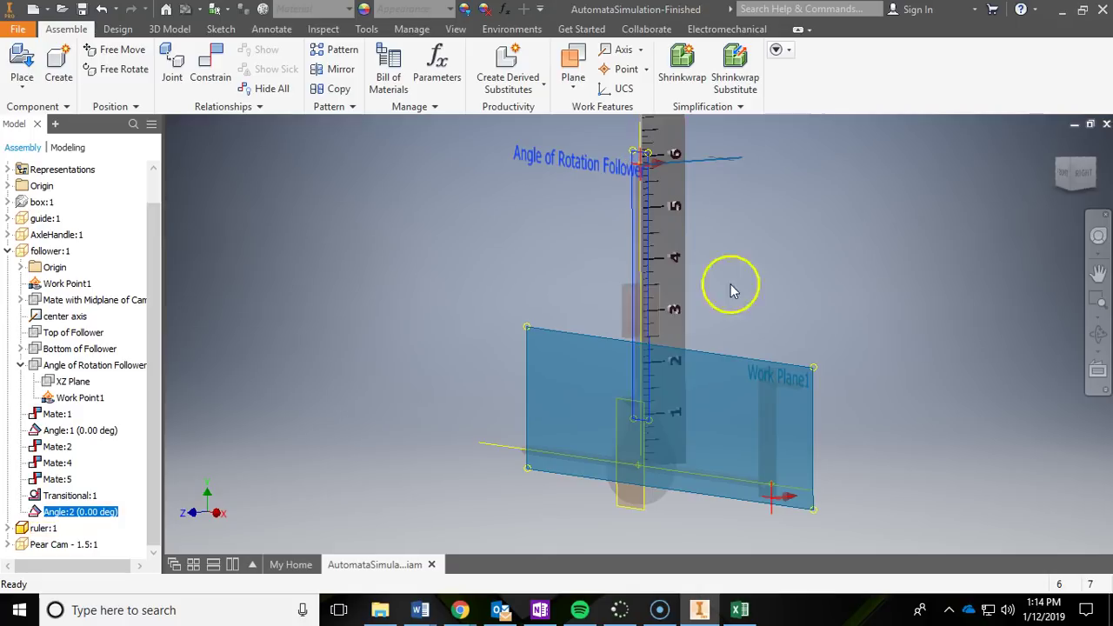
{"action": "left_click_drag", "start_coordinate": [1061, 149], "coordinate": [1026, 166]}
{"action": "left_click", "coordinate": [1078, 177]}
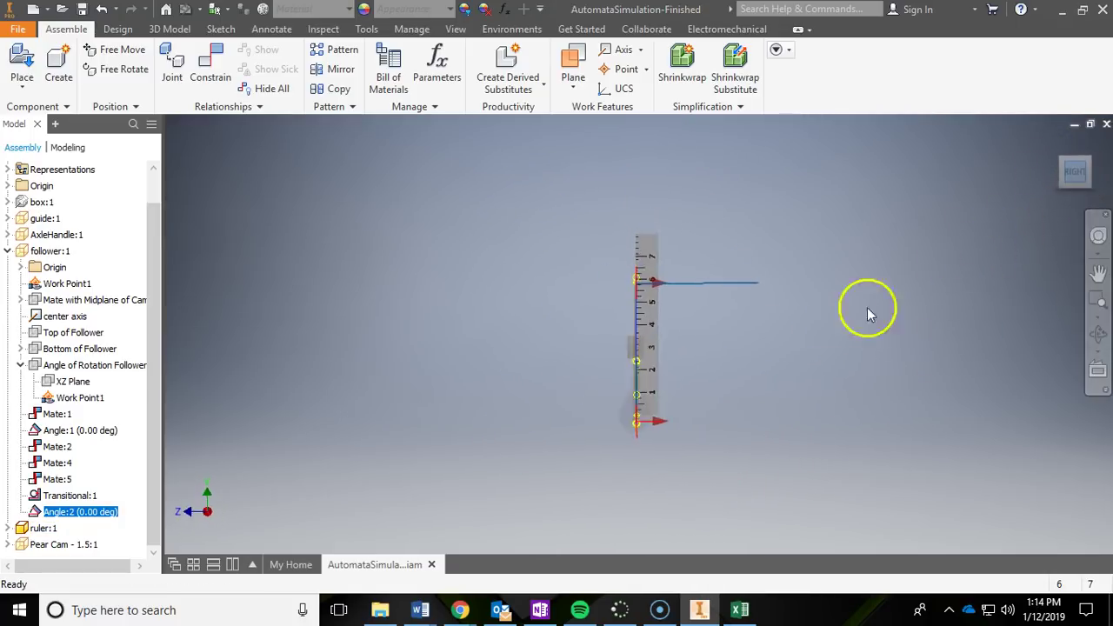
{"action": "scroll", "coordinate": [695, 346], "scroll_direction": "up", "scroll_amount": 5}
{"action": "middle_click_drag", "start_coordinate": [702, 345], "coordinate": [728, 345]}
{"action": "scroll", "coordinate": [739, 352], "scroll_direction": "down", "scroll_amount": 4}
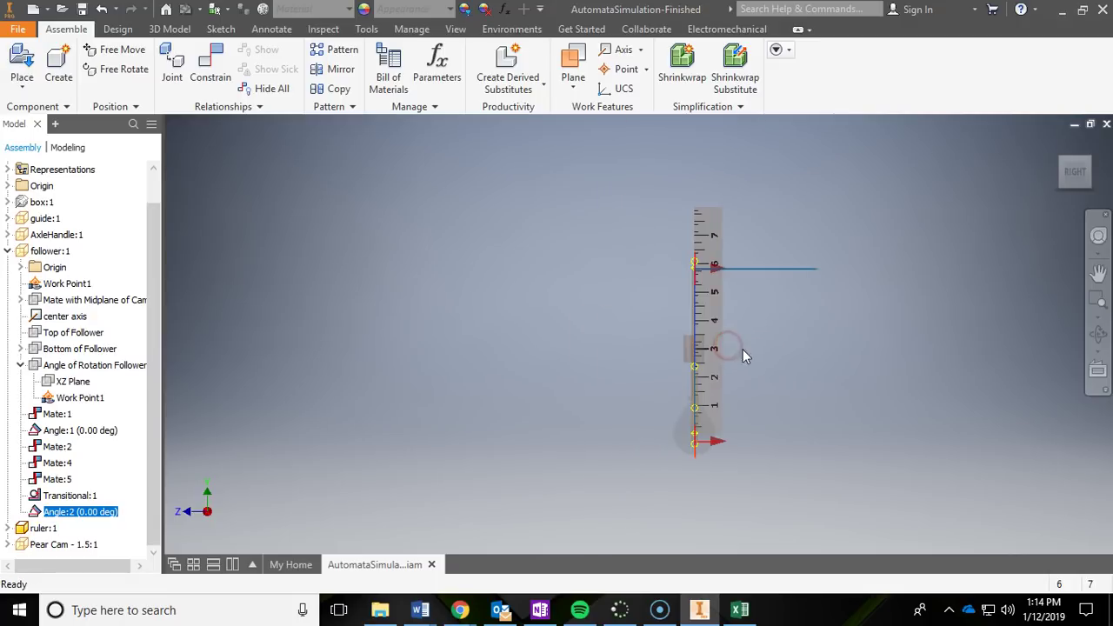
{"action": "left_click", "coordinate": [740, 609]}
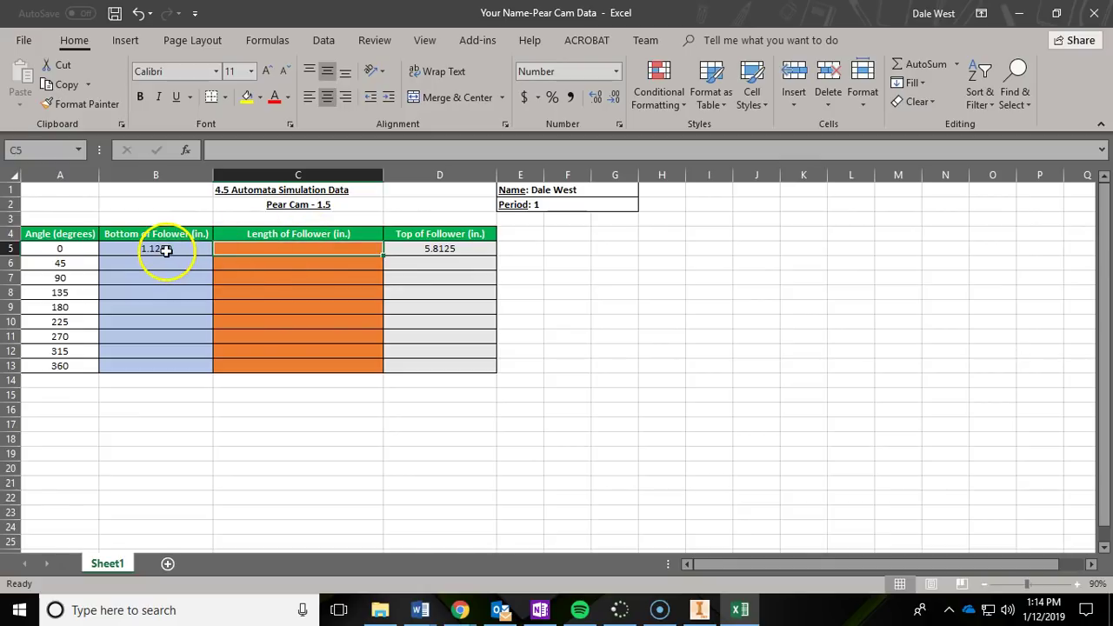
Enter the length formula =D5-B5 in cell C5
{"action": "double_click", "coordinate": [344, 252]}
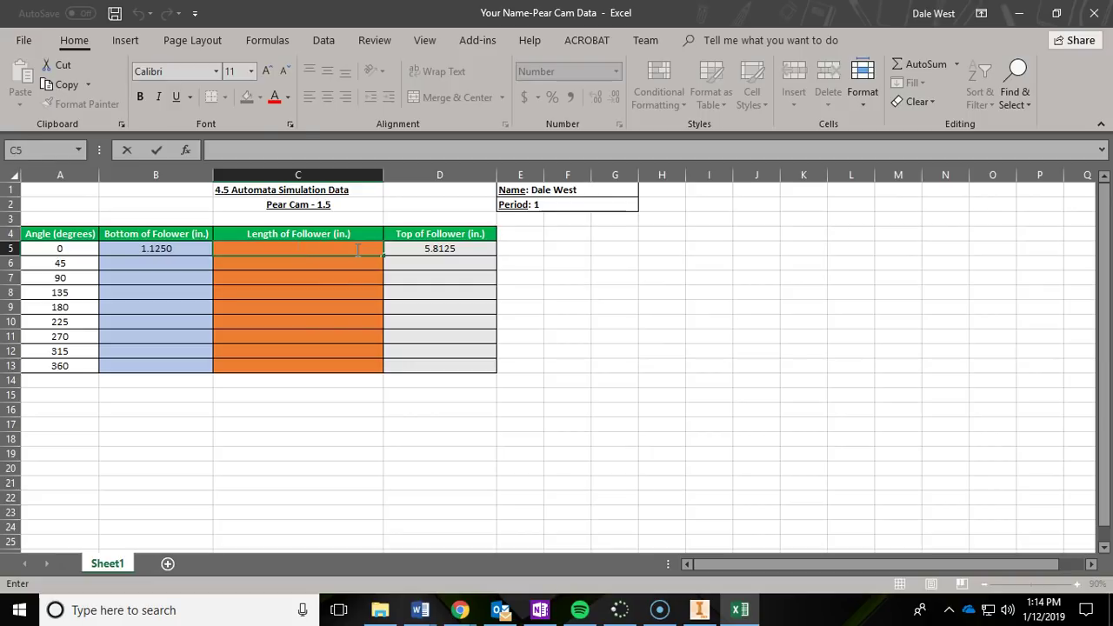
{"action": "type", "text": "="}
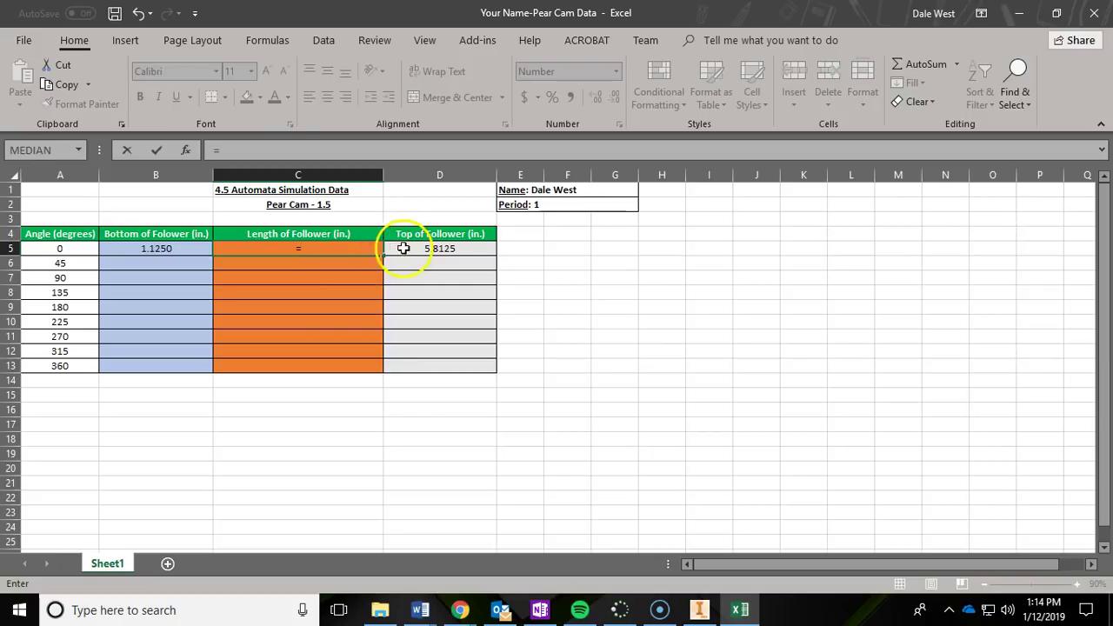
{"action": "left_click", "coordinate": [415, 251]}
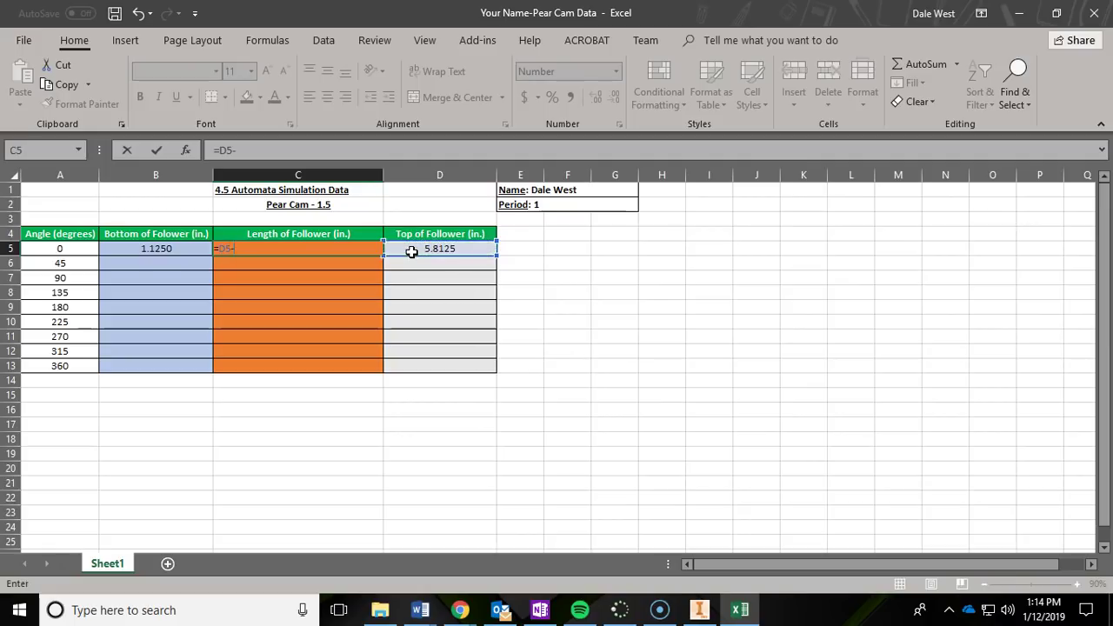
{"action": "left_click", "coordinate": [156, 249]}
{"action": "key", "text": "Return"}
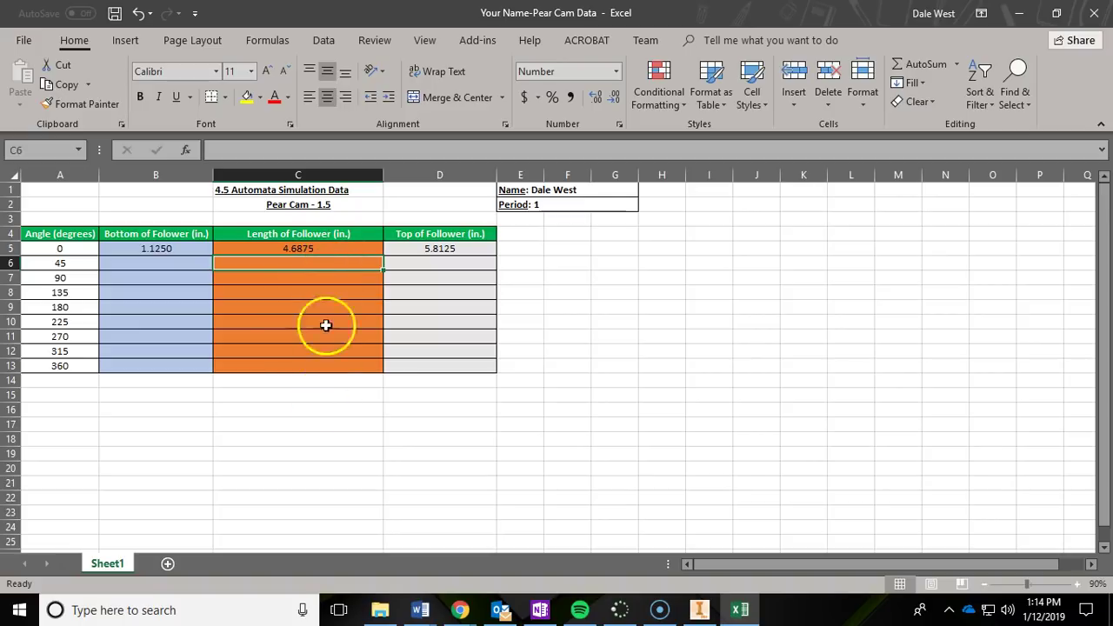
Replace C5's formula with the constant follower length 4.6875
{"action": "left_click", "coordinate": [311, 248]}
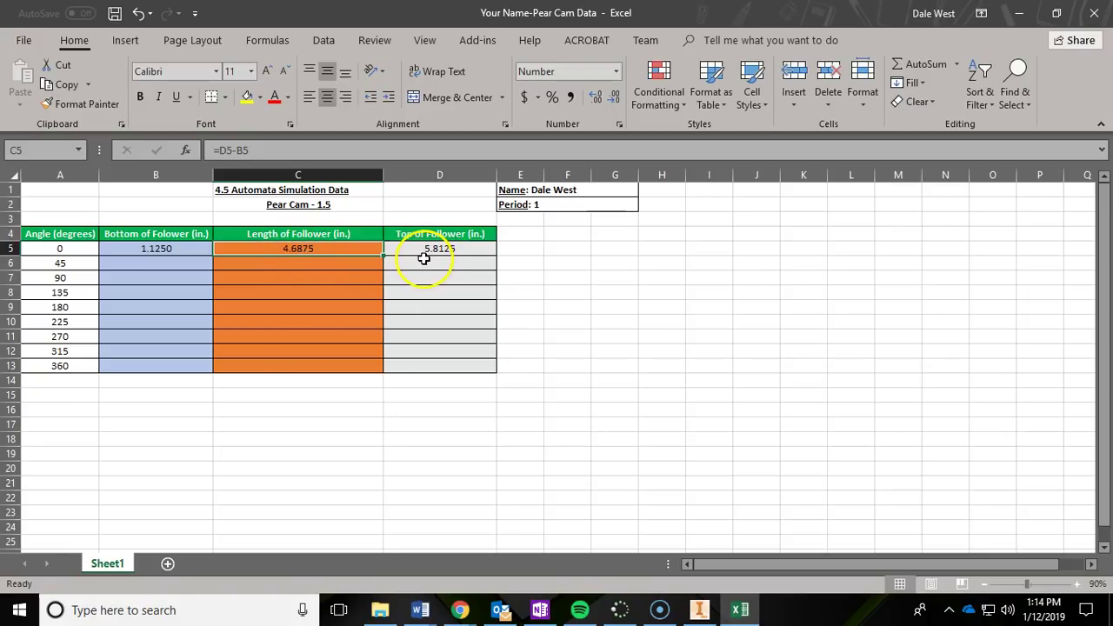
{"action": "double_click", "coordinate": [323, 249]}
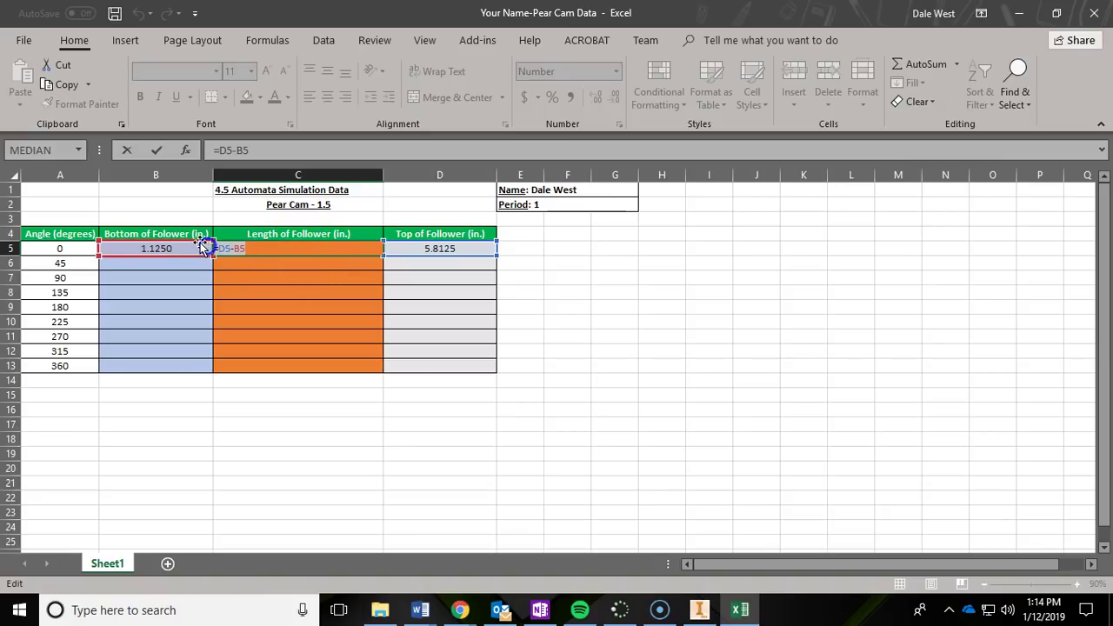
{"action": "key", "text": "Escape"}
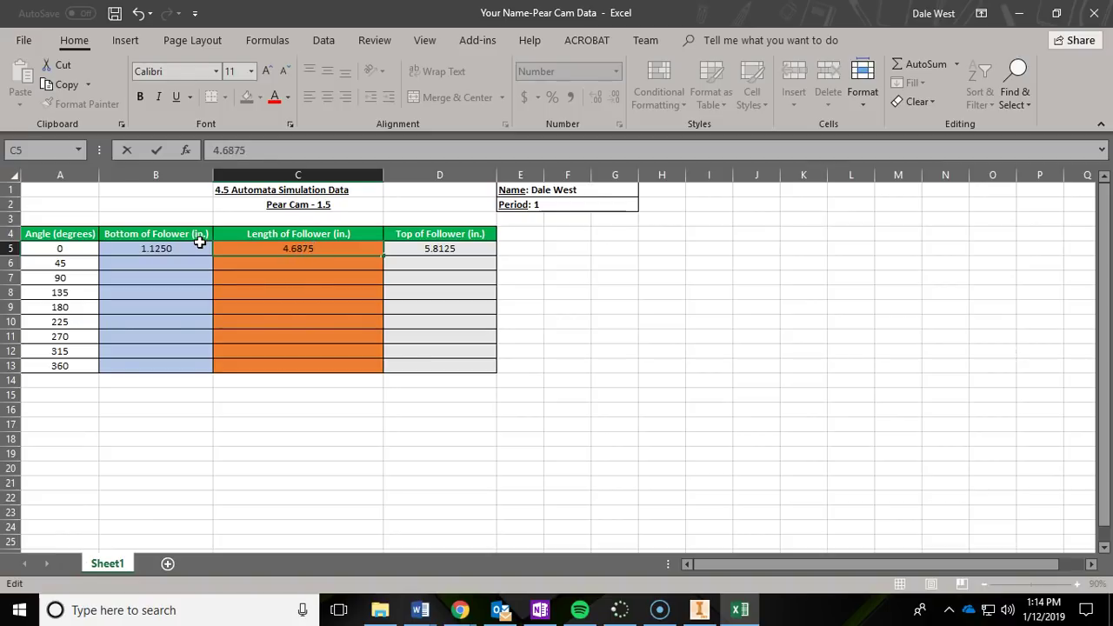
{"action": "left_click", "coordinate": [318, 259]}
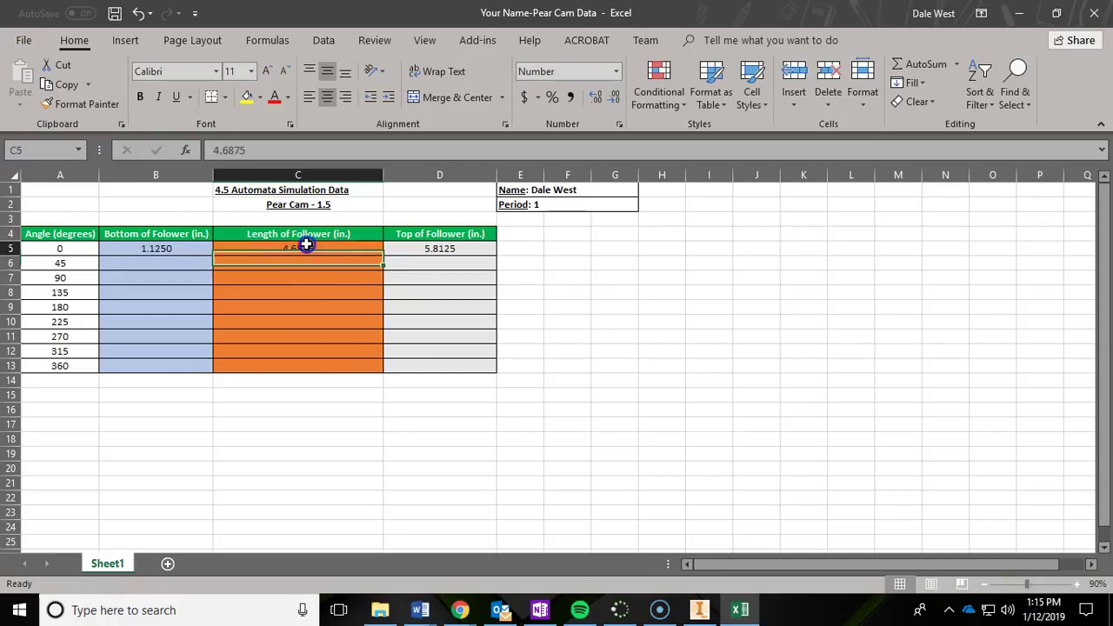
Fill 4.6875 down C5:C13 so every angle from 0 to 360 has the same length
{"action": "left_click", "coordinate": [306, 245]}
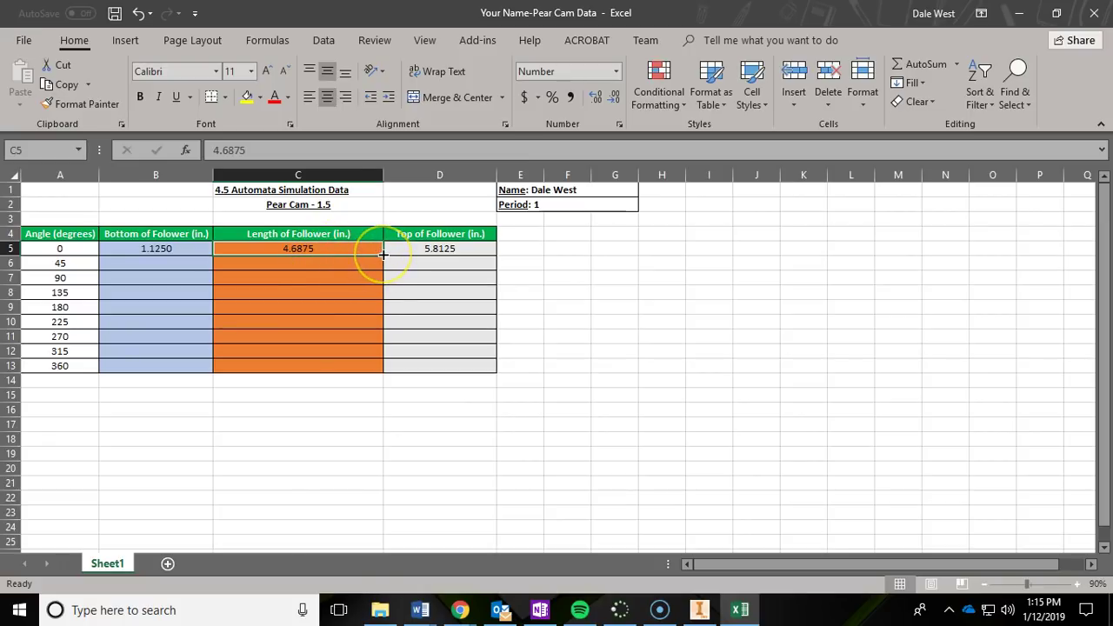
{"action": "left_click_drag", "start_coordinate": [382, 254], "coordinate": [374, 369]}
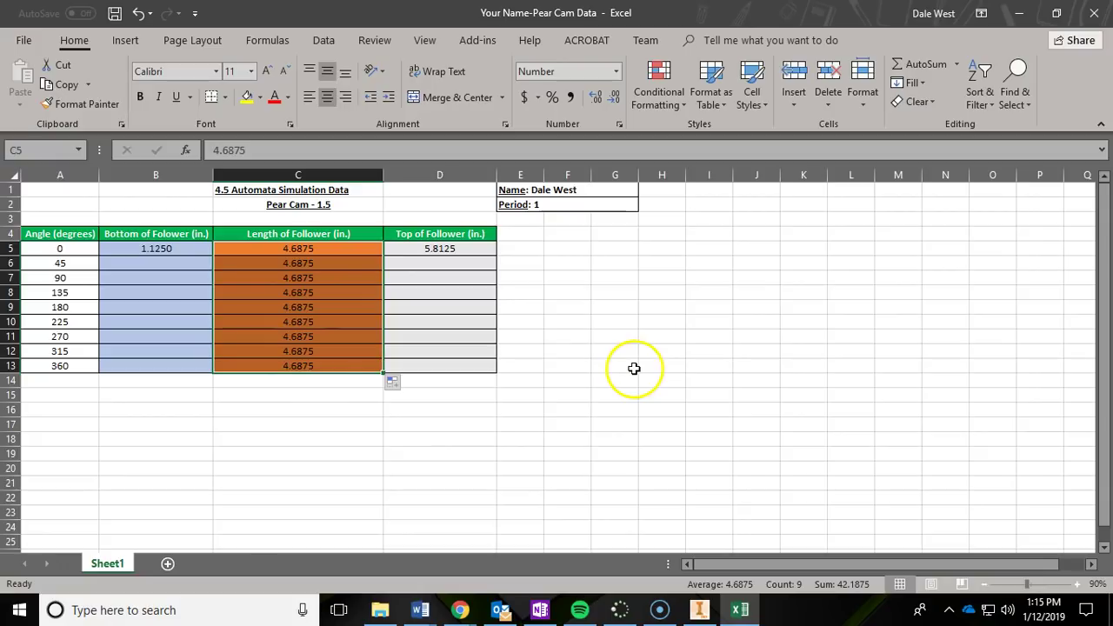
{"action": "key", "text": "Right"}
{"action": "key", "text": "Right"}
{"action": "key", "text": "Right"}
{"action": "key", "text": "Down"}
{"action": "key", "text": "Down"}
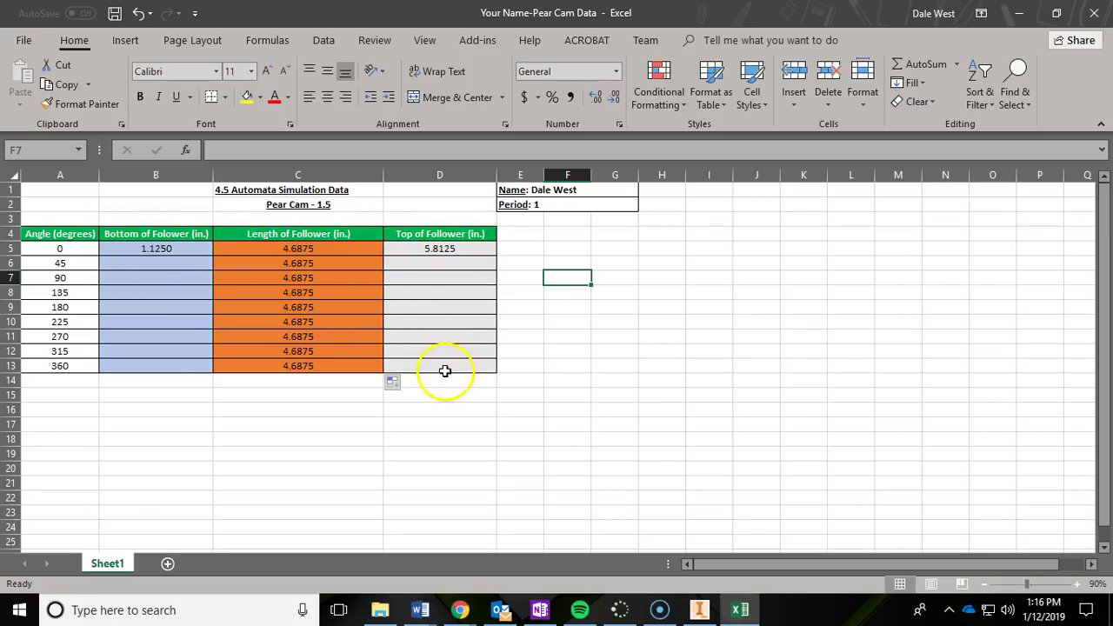
{"action": "left_click", "coordinate": [451, 248]}
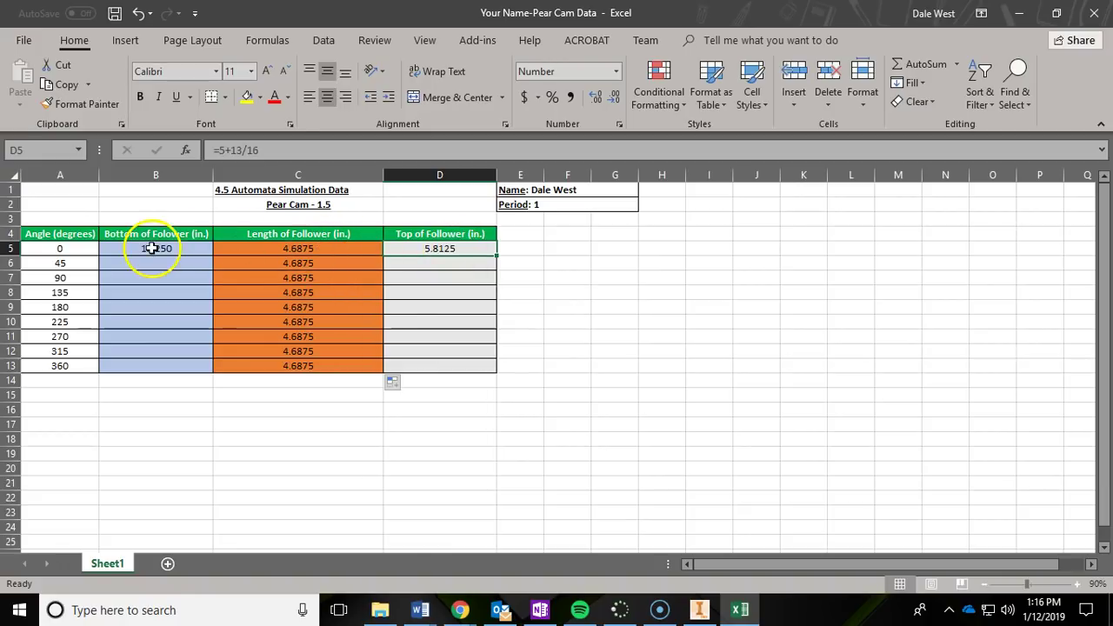
Replace D5's hard-coded top value with the formula =C5+B5
{"action": "double_click", "coordinate": [469, 249]}
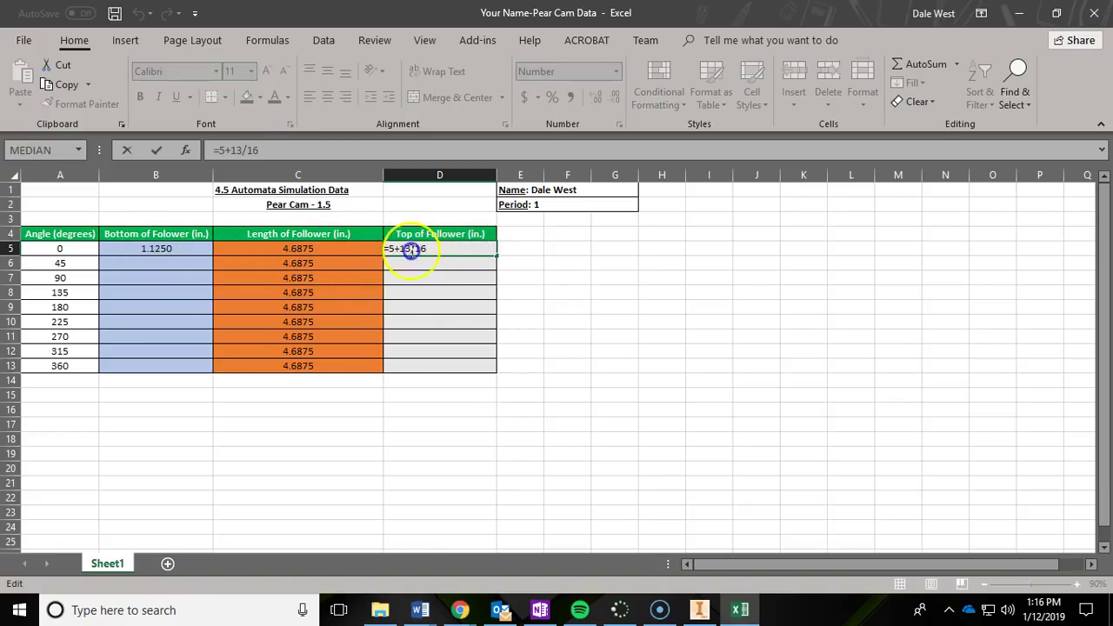
{"action": "key", "text": "Escape"}
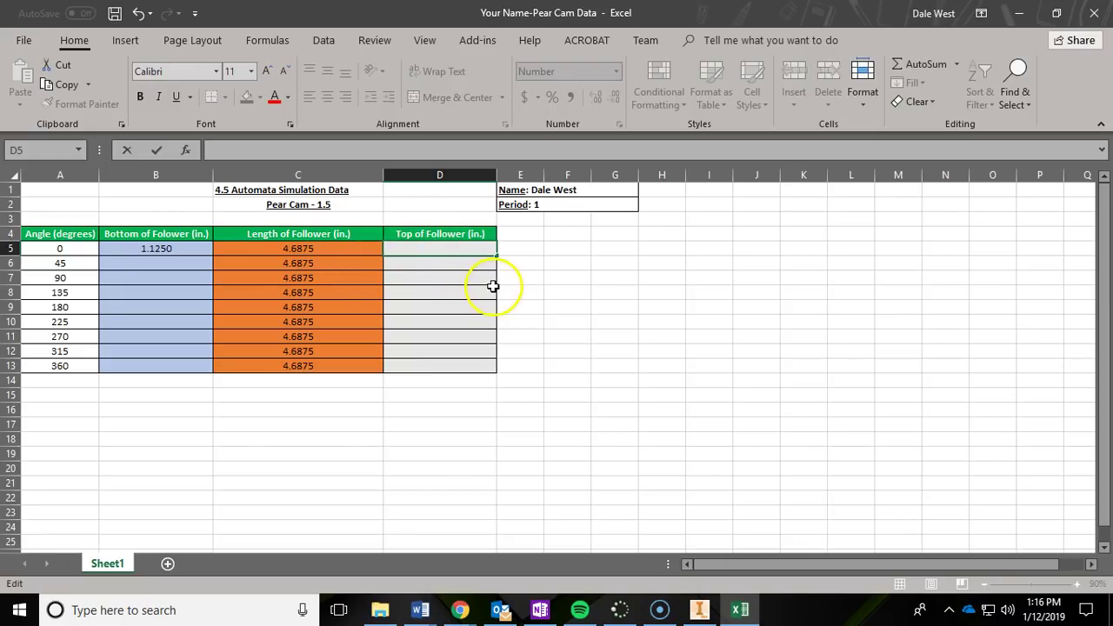
{"action": "type", "text": "="}
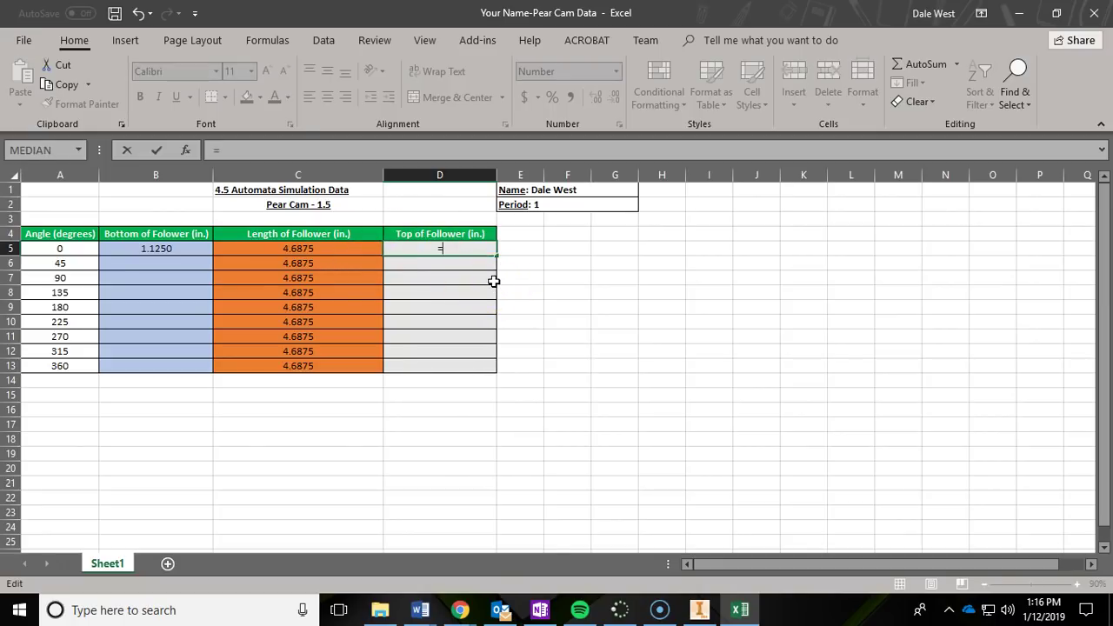
{"action": "left_click", "coordinate": [328, 252]}
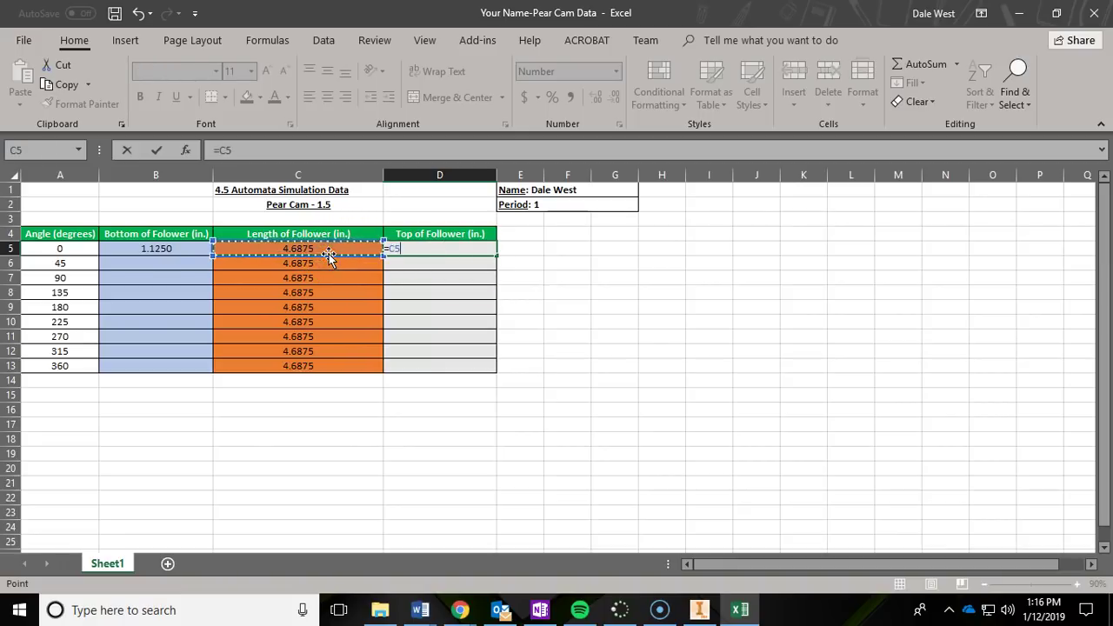
{"action": "type", "text": "+"}
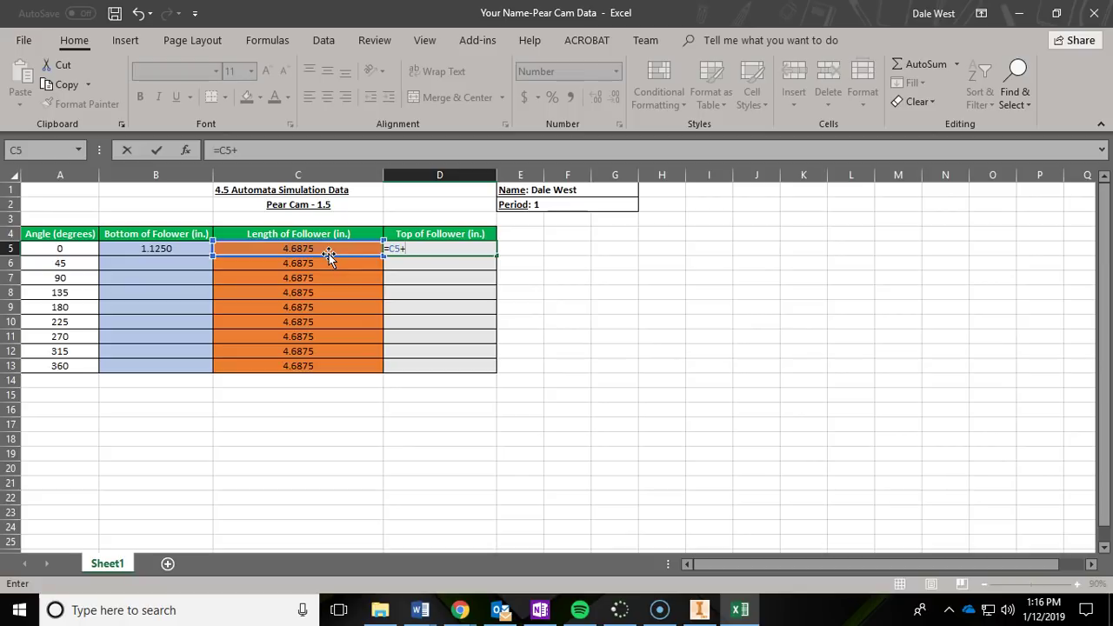
{"action": "left_click", "coordinate": [166, 250]}
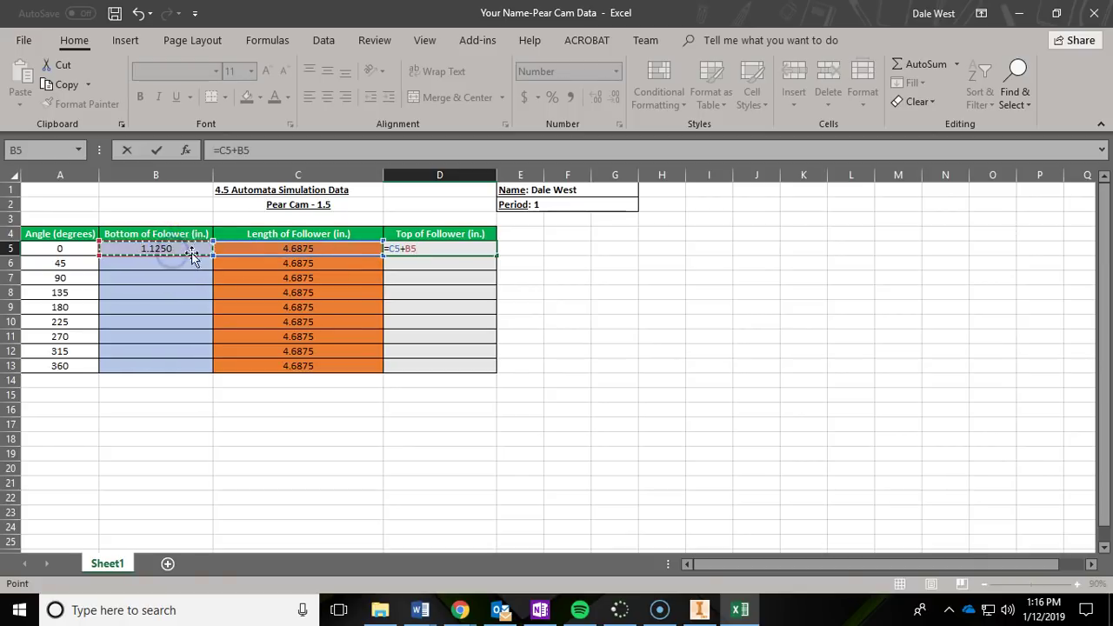
{"action": "key", "text": "Return"}
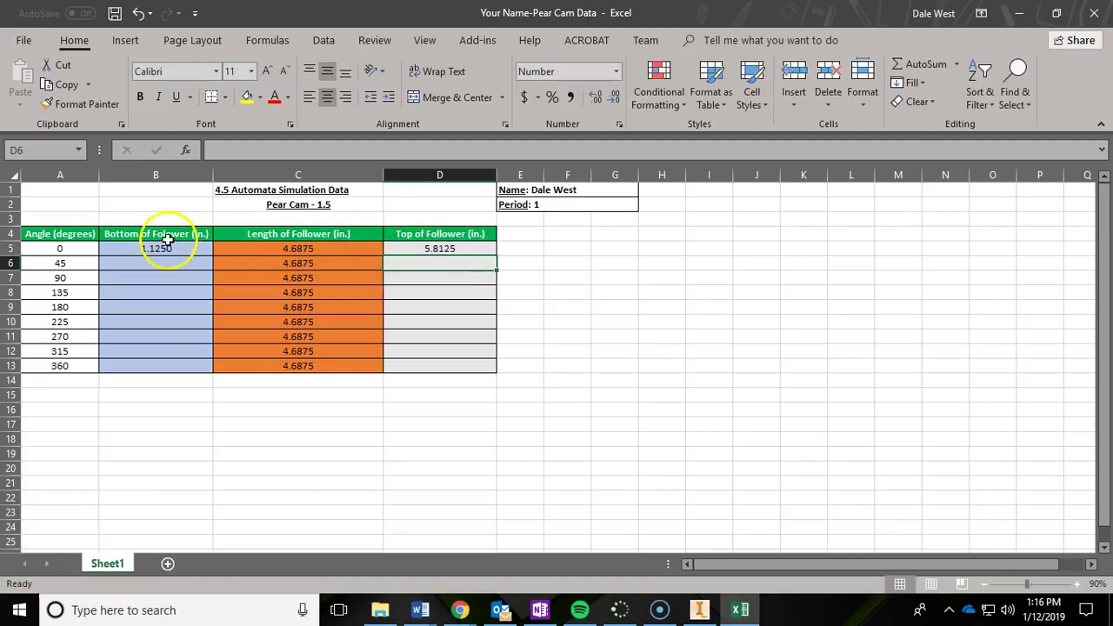
Fill the =C5+B5 top formula down to D13
{"action": "left_click", "coordinate": [446, 247]}
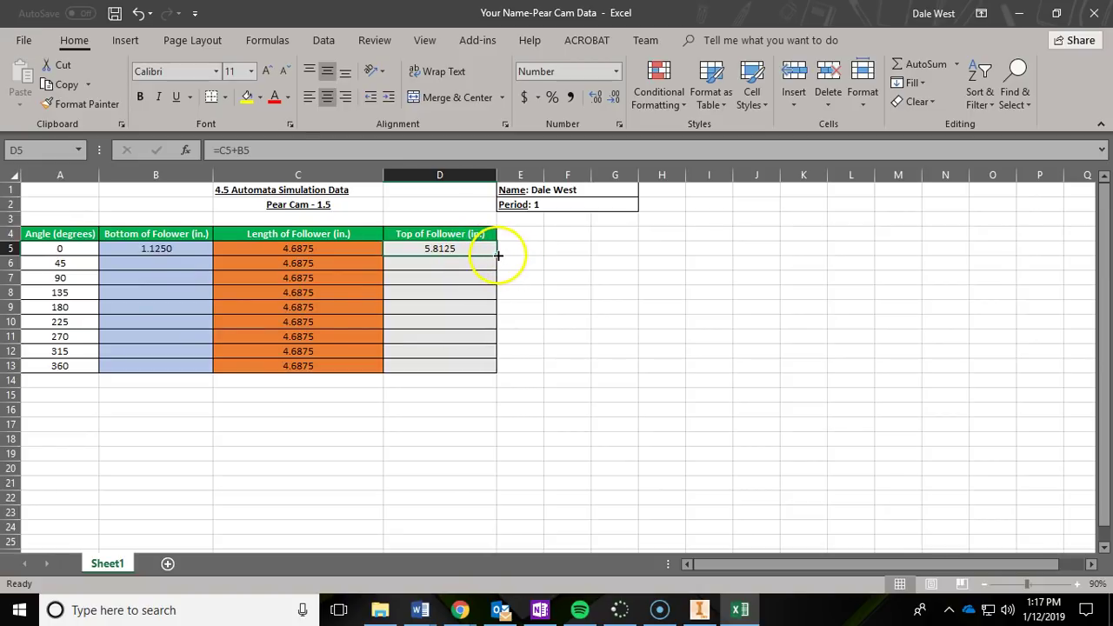
{"action": "left_click_drag", "start_coordinate": [496, 254], "coordinate": [488, 369]}
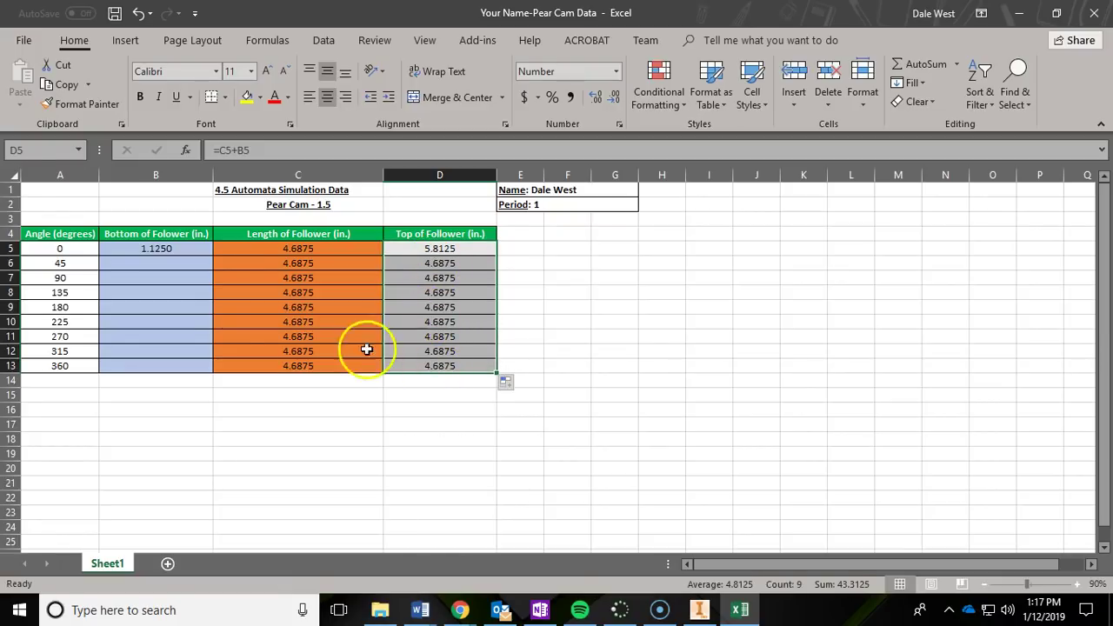
{"action": "left_click", "coordinate": [160, 268]}
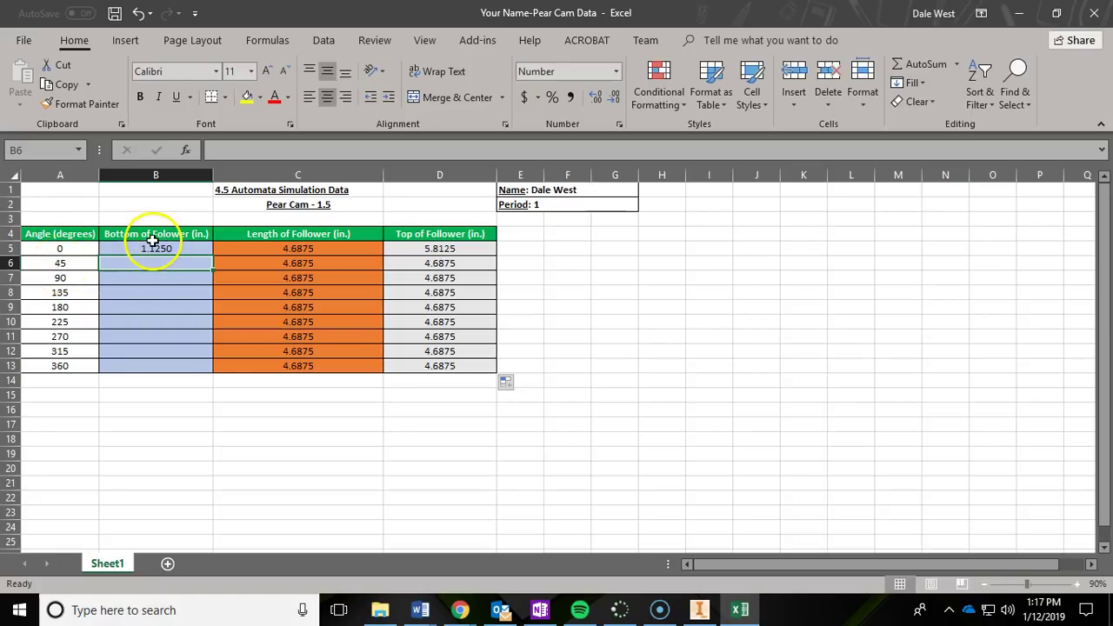
Set the Angle:2 constraint to 45 degrees and zoom in on the follower against the cam
{"action": "left_click", "coordinate": [700, 608]}
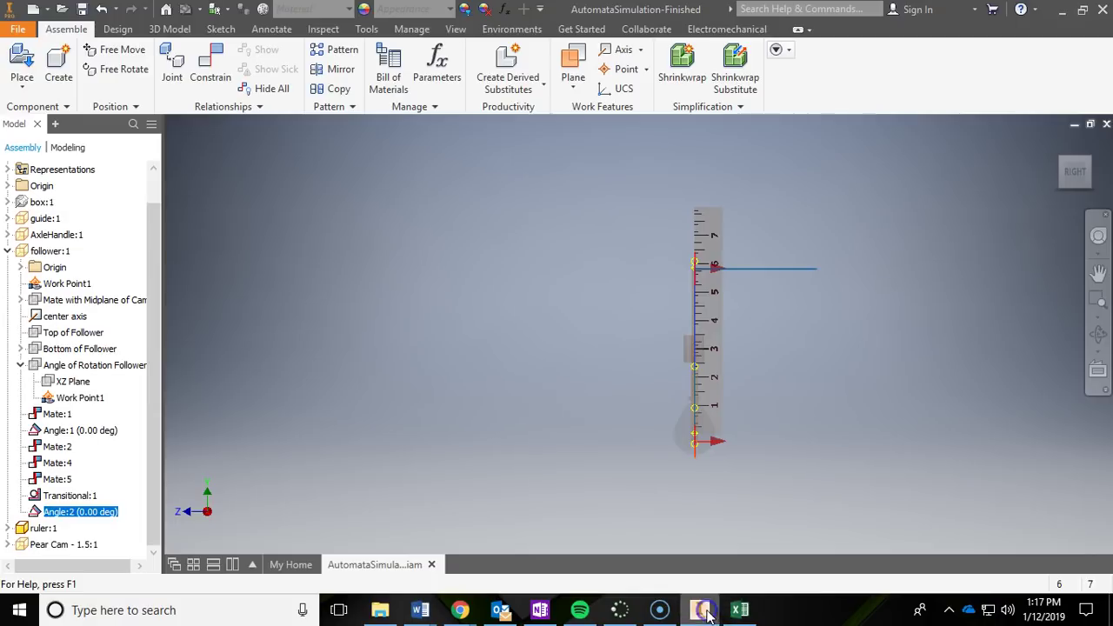
{"action": "left_click", "coordinate": [96, 513]}
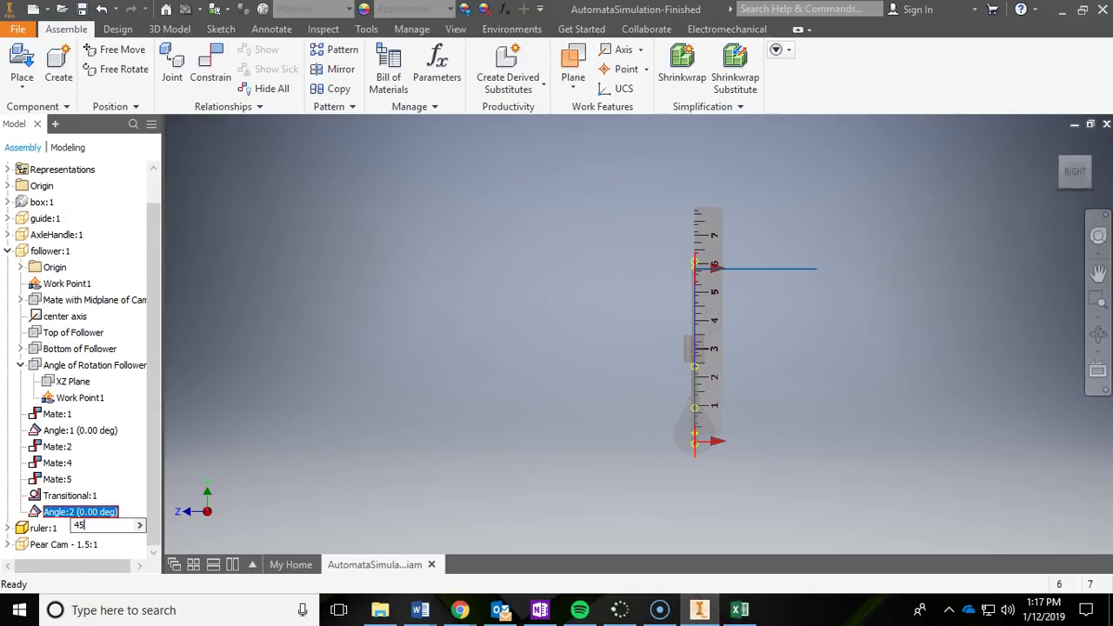
{"action": "type", "text": "45"}
{"action": "key", "text": "Return"}
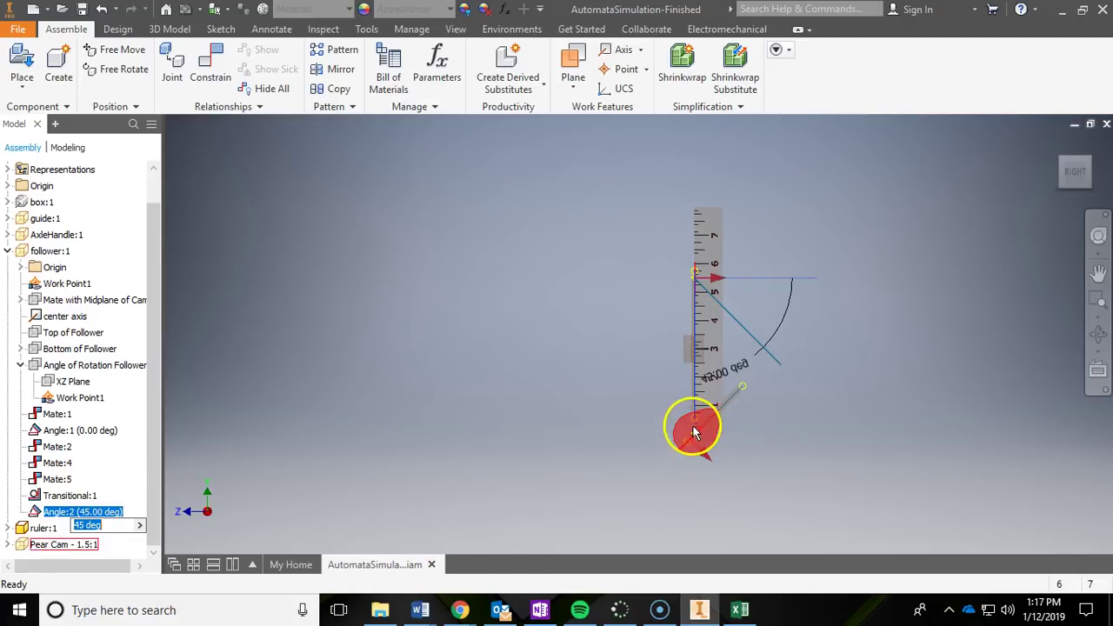
{"action": "scroll", "coordinate": [706, 419], "scroll_direction": "up", "scroll_amount": 5}
{"action": "scroll", "coordinate": [711, 420], "scroll_direction": "up", "scroll_amount": 3}
{"action": "middle_click_drag", "start_coordinate": [715, 409], "coordinate": [731, 309]}
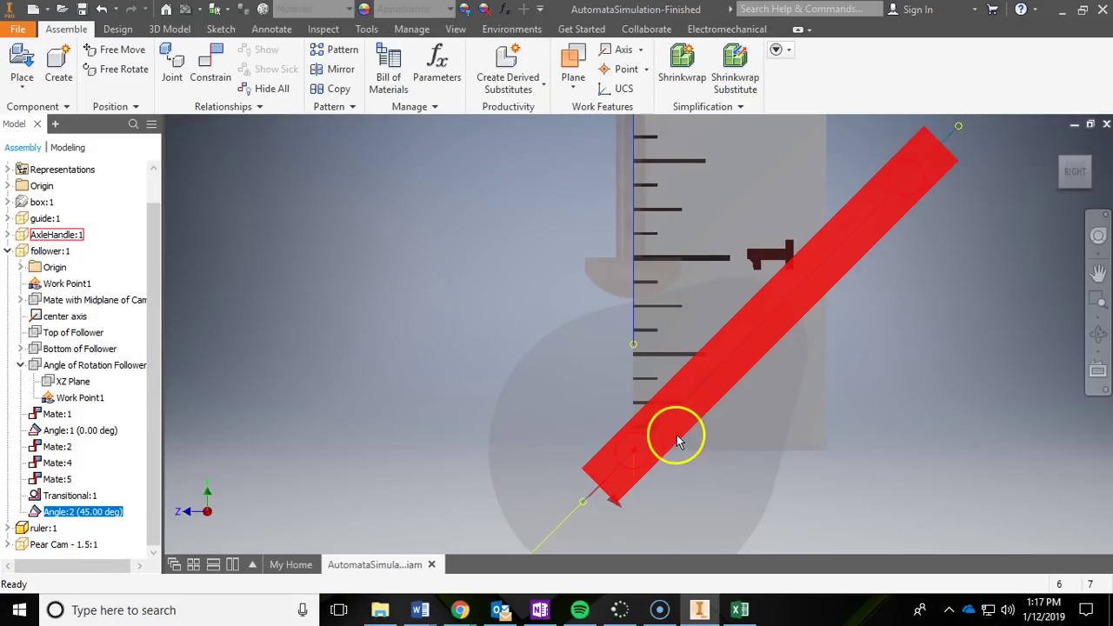
Enter 0.75 in B6 as the 45° follower bottom and save the workbook
{"action": "left_click", "coordinate": [740, 613]}
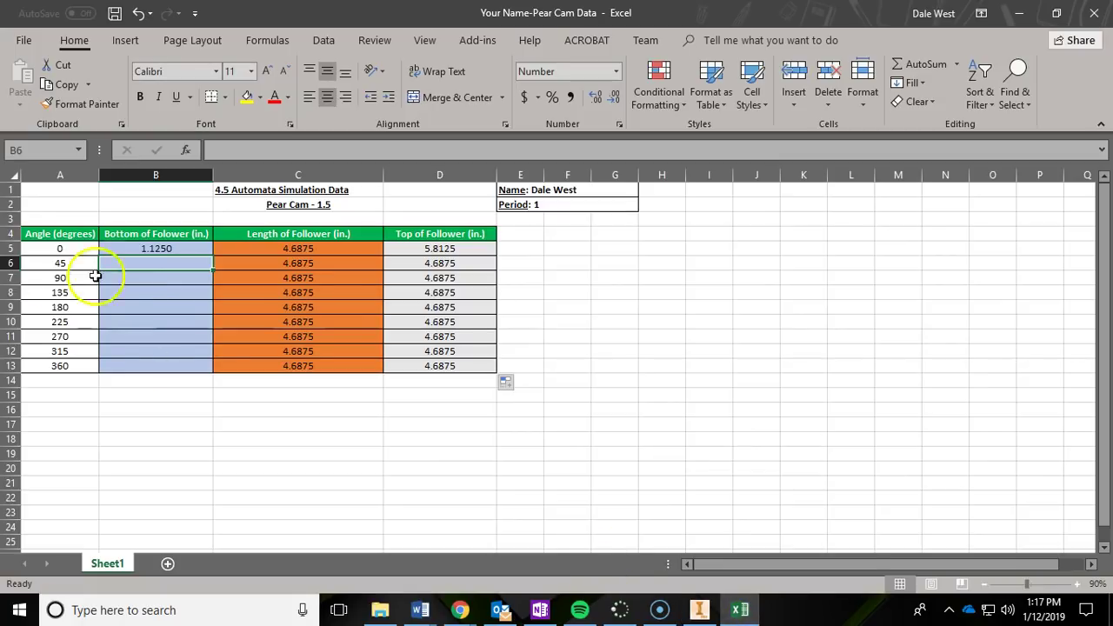
{"action": "double_click", "coordinate": [165, 266]}
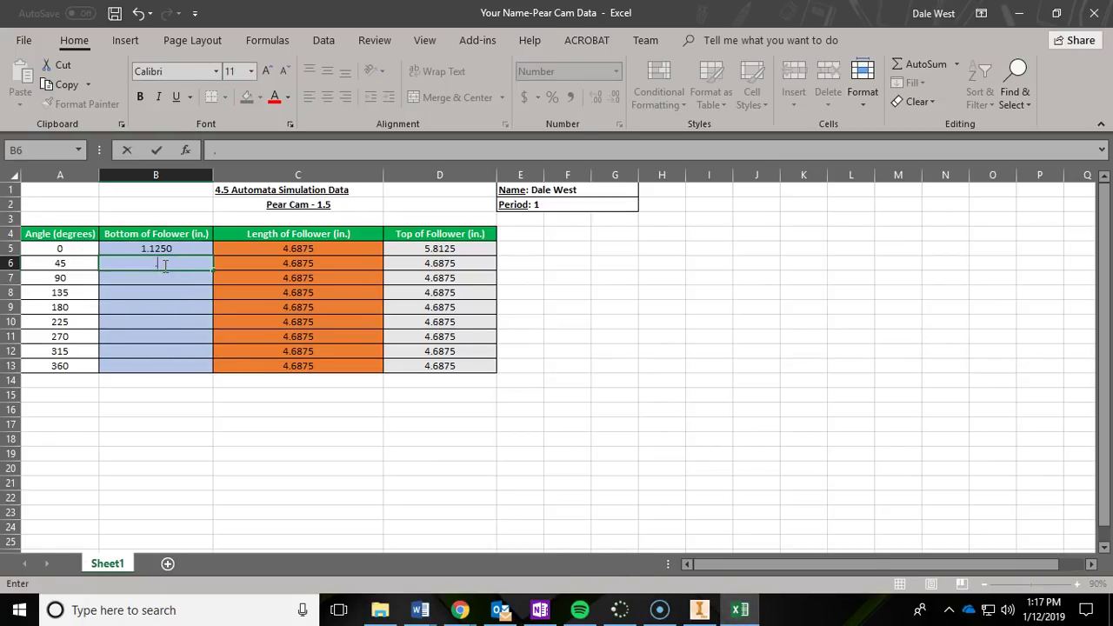
{"action": "key", "text": "Return"}
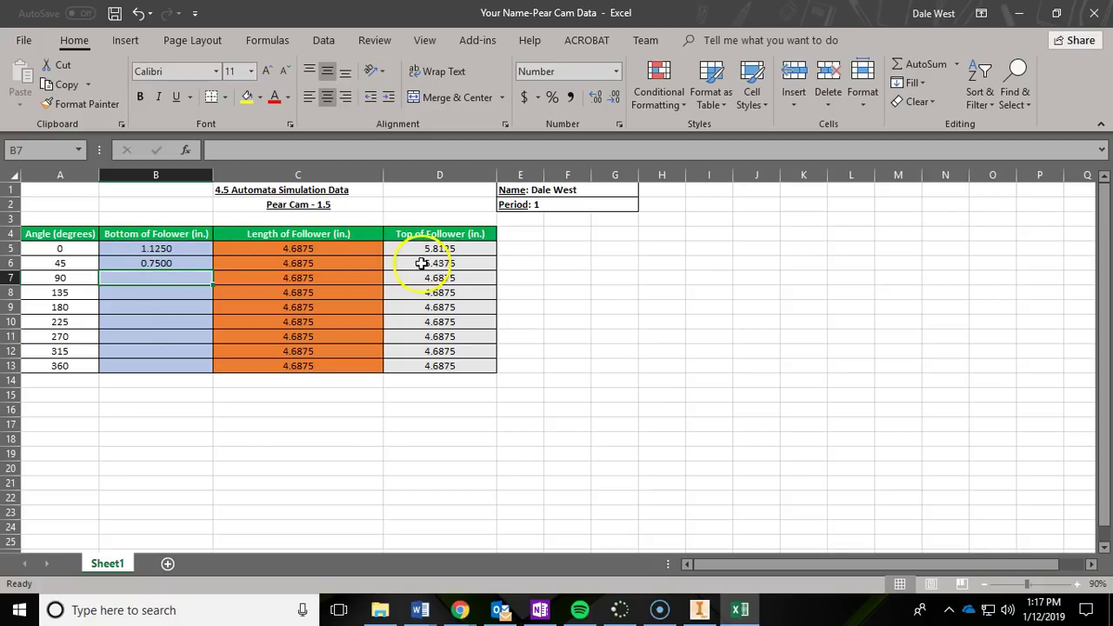
{"action": "left_click", "coordinate": [113, 14]}
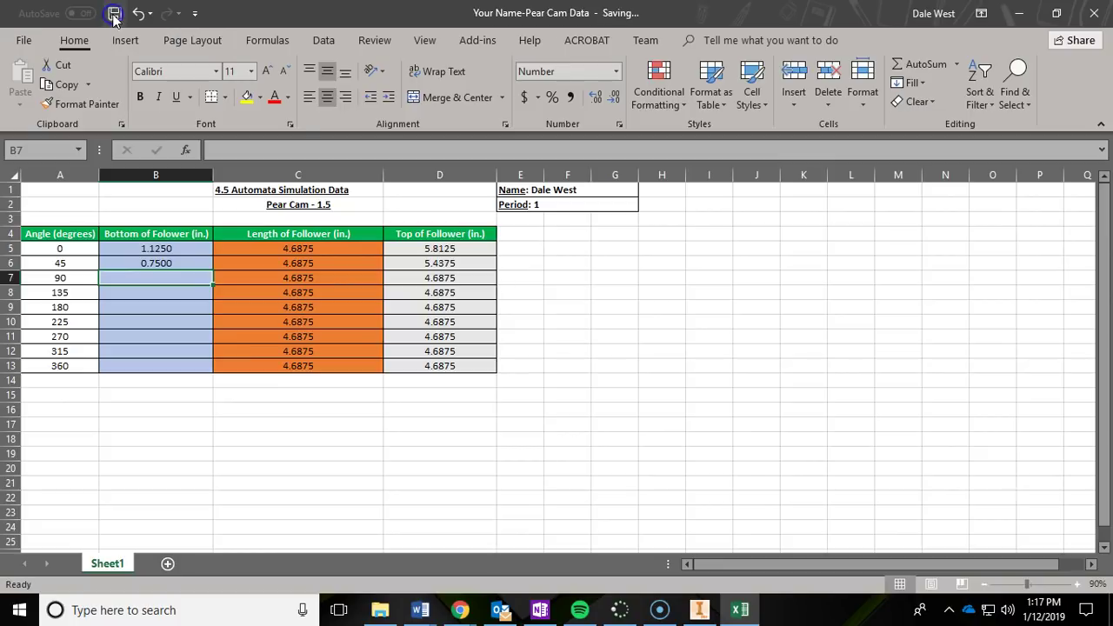